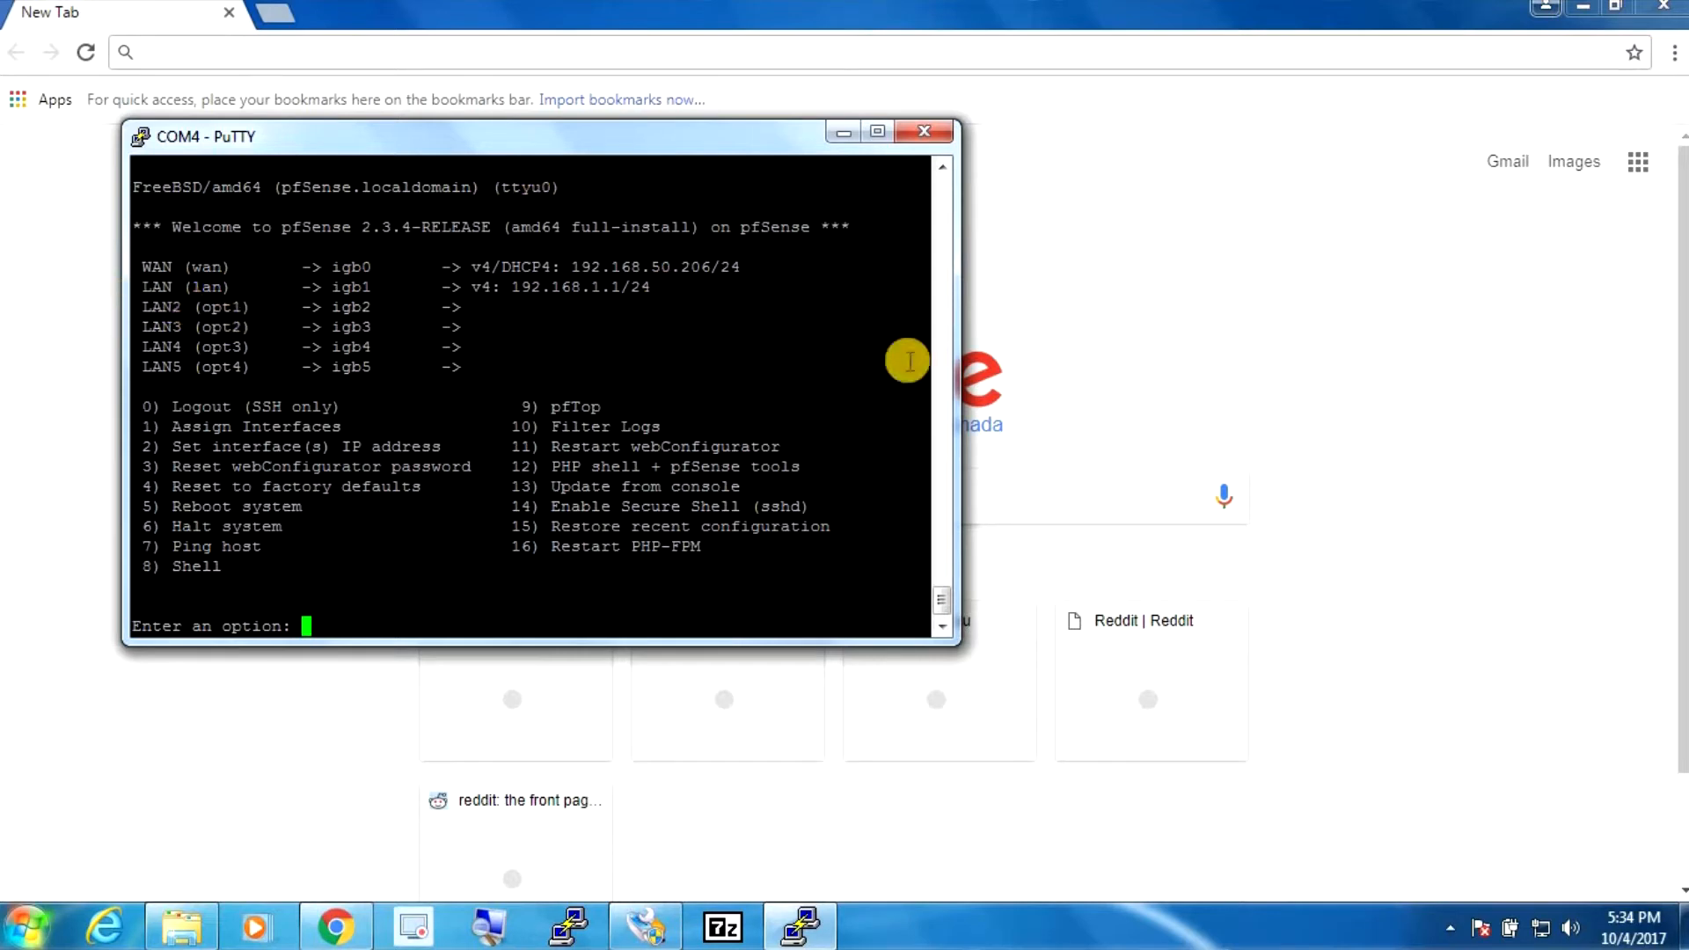
- Log in to the pfSense web GUI at 192.168.1.1 as admin with the account password
click(1060, 339)
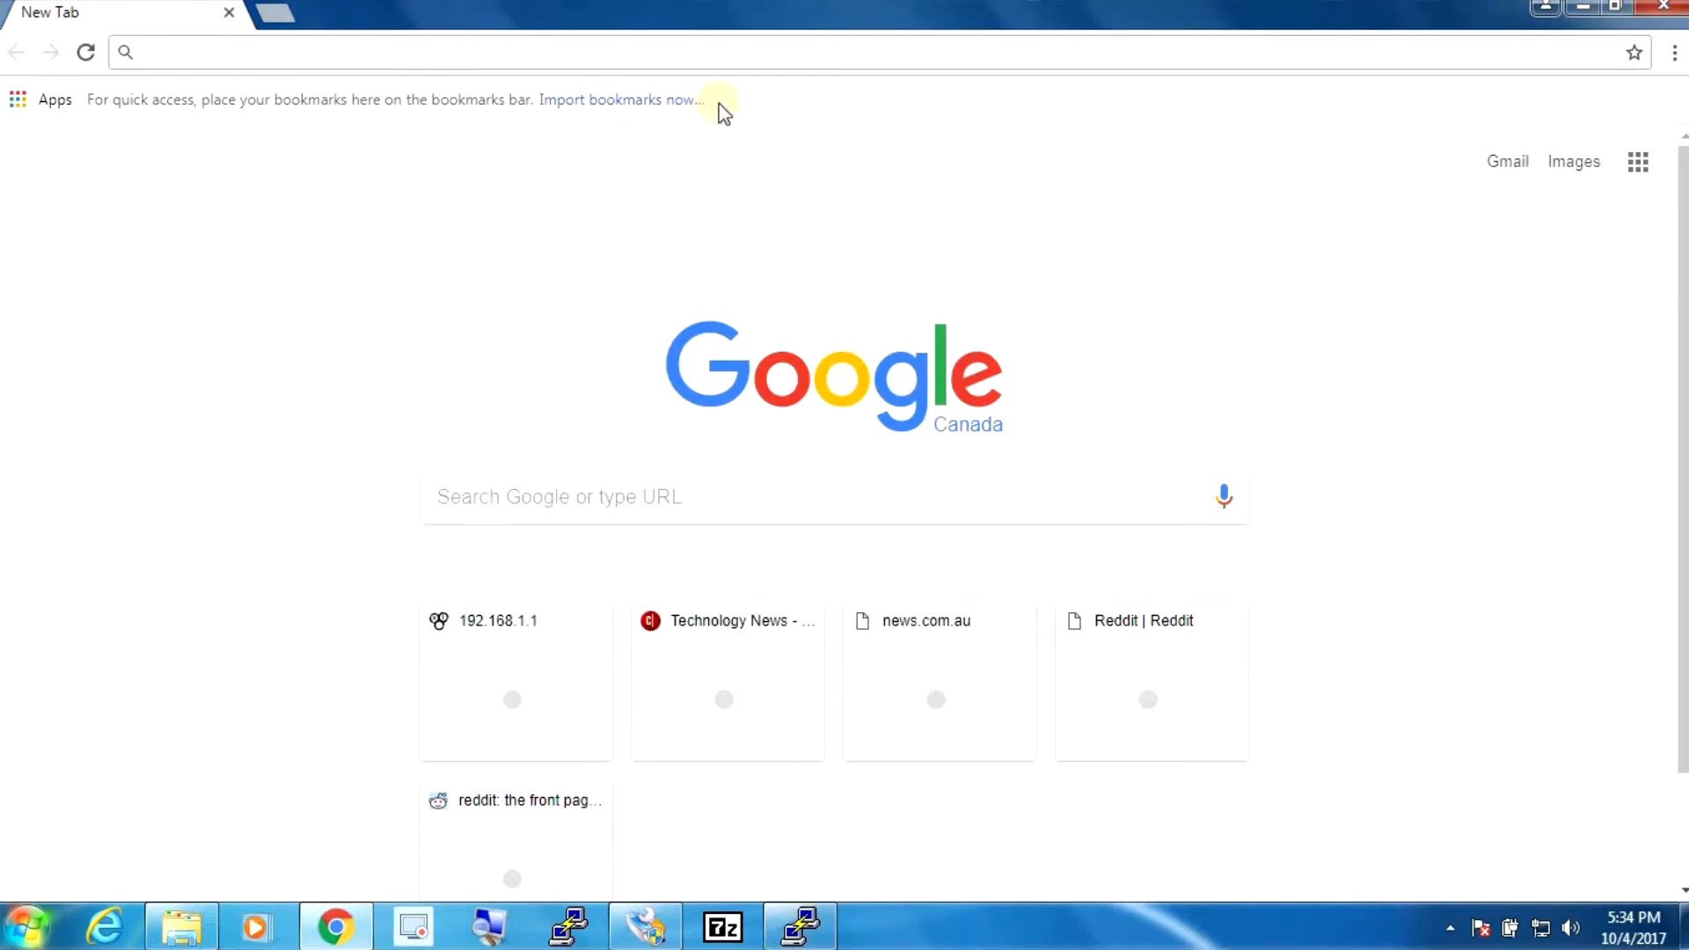
text(192.168.1.1)
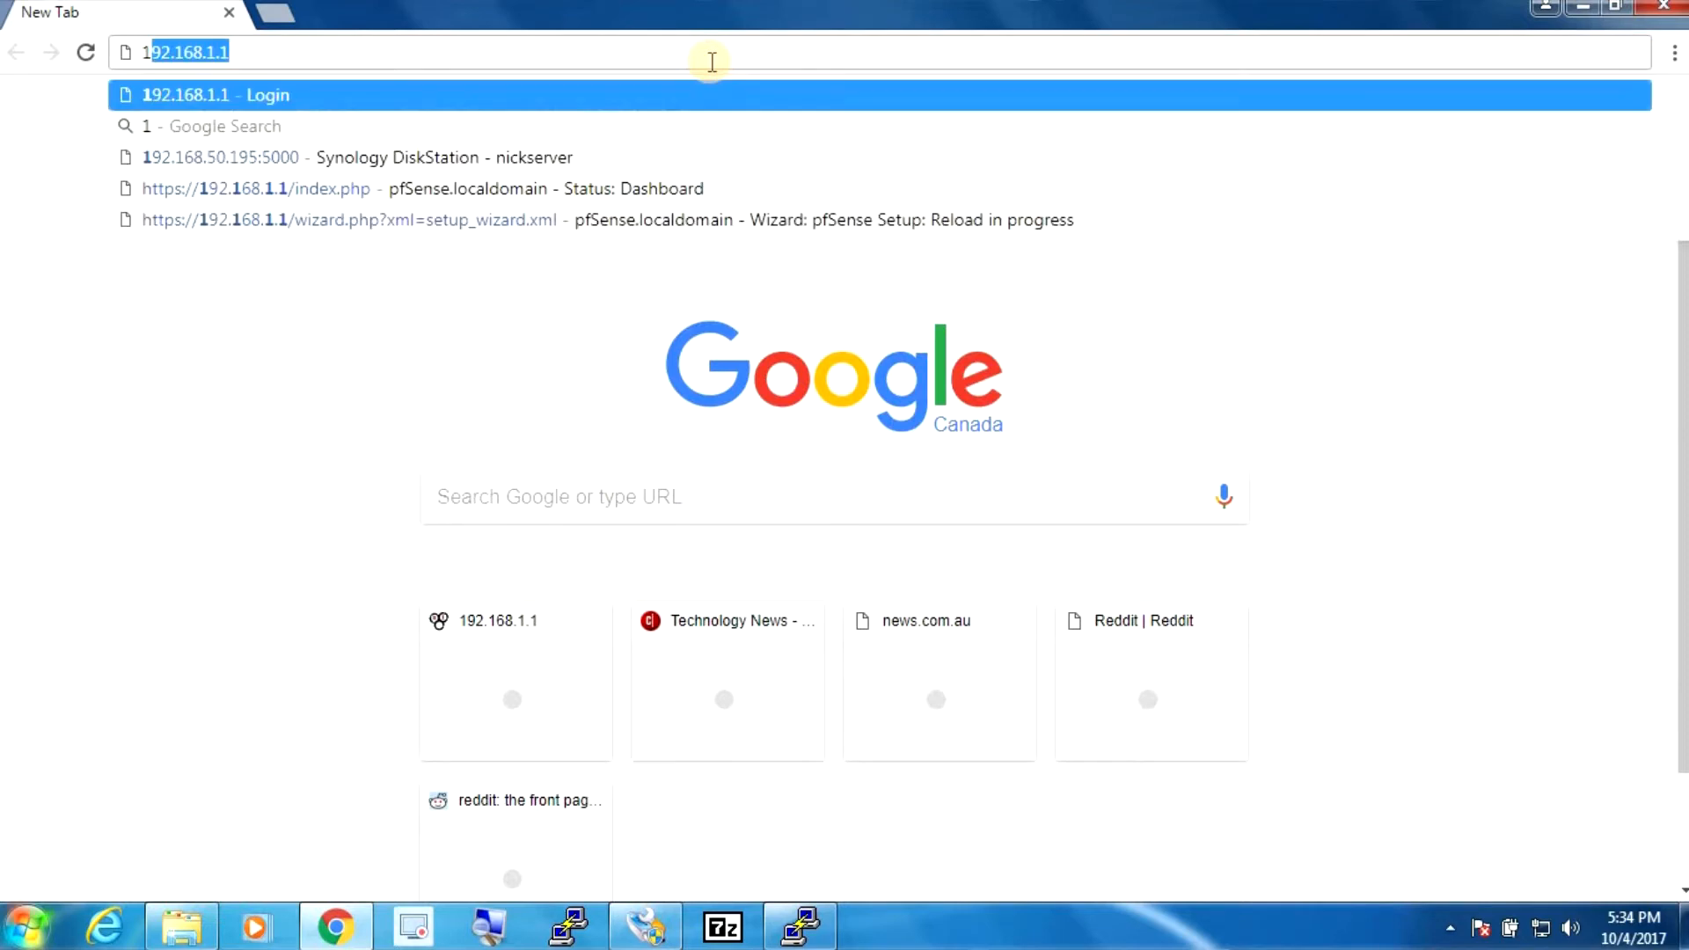
key(Return)
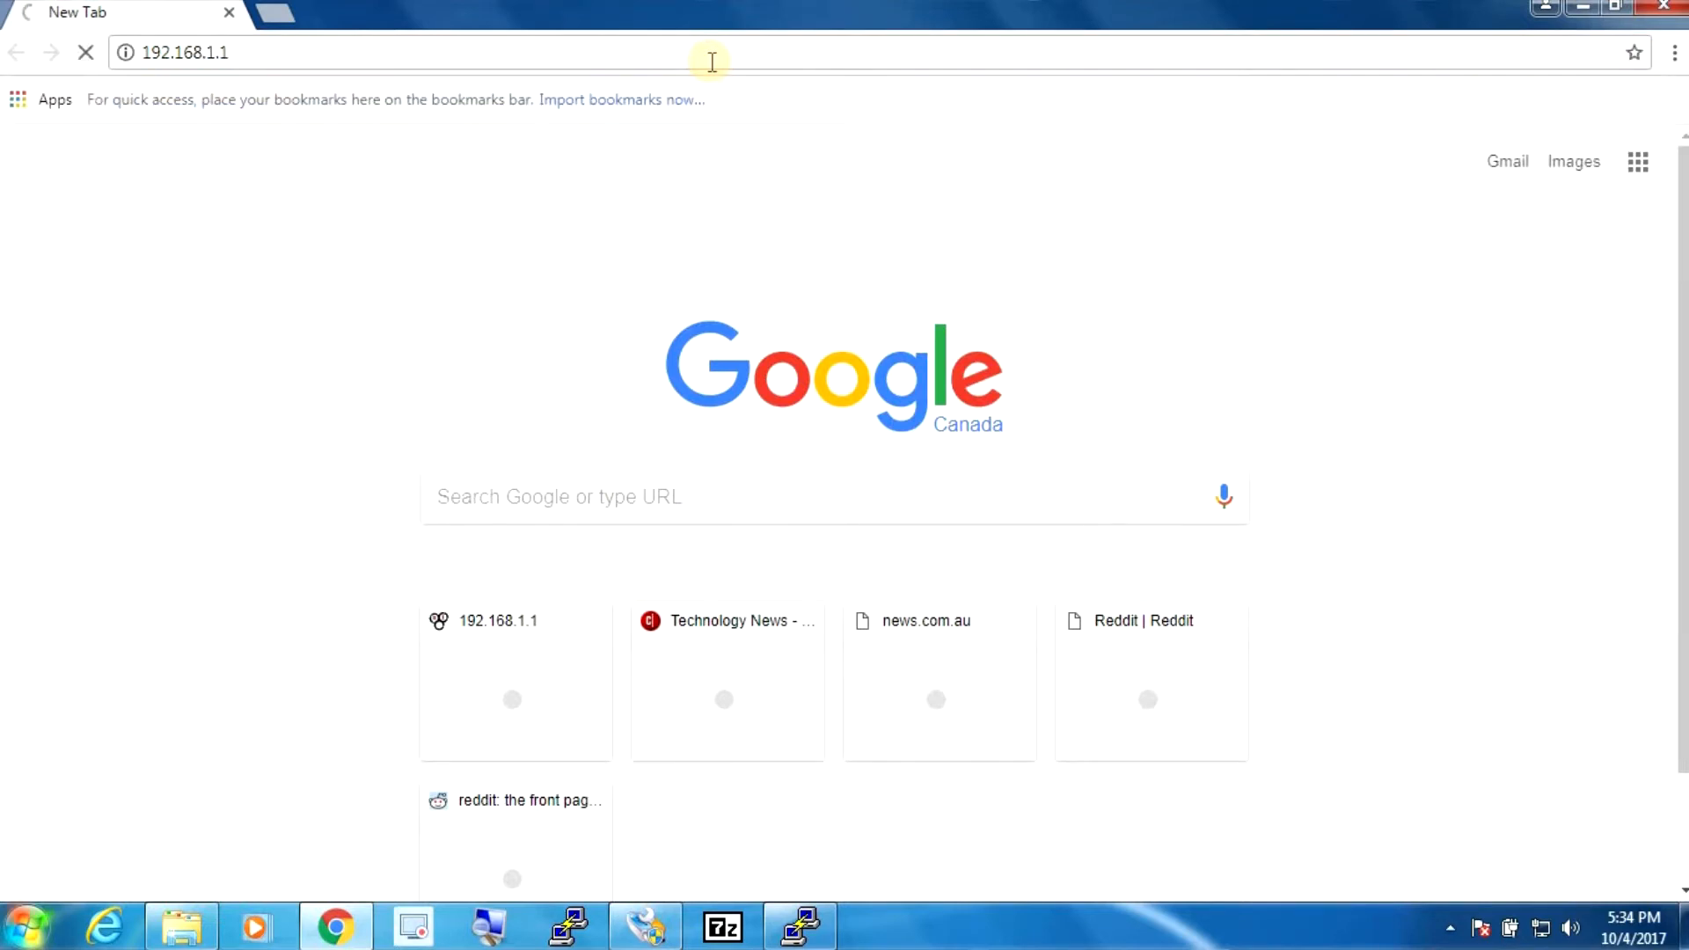
text(admin)
key(Tab)
text(pf)
key(Return)
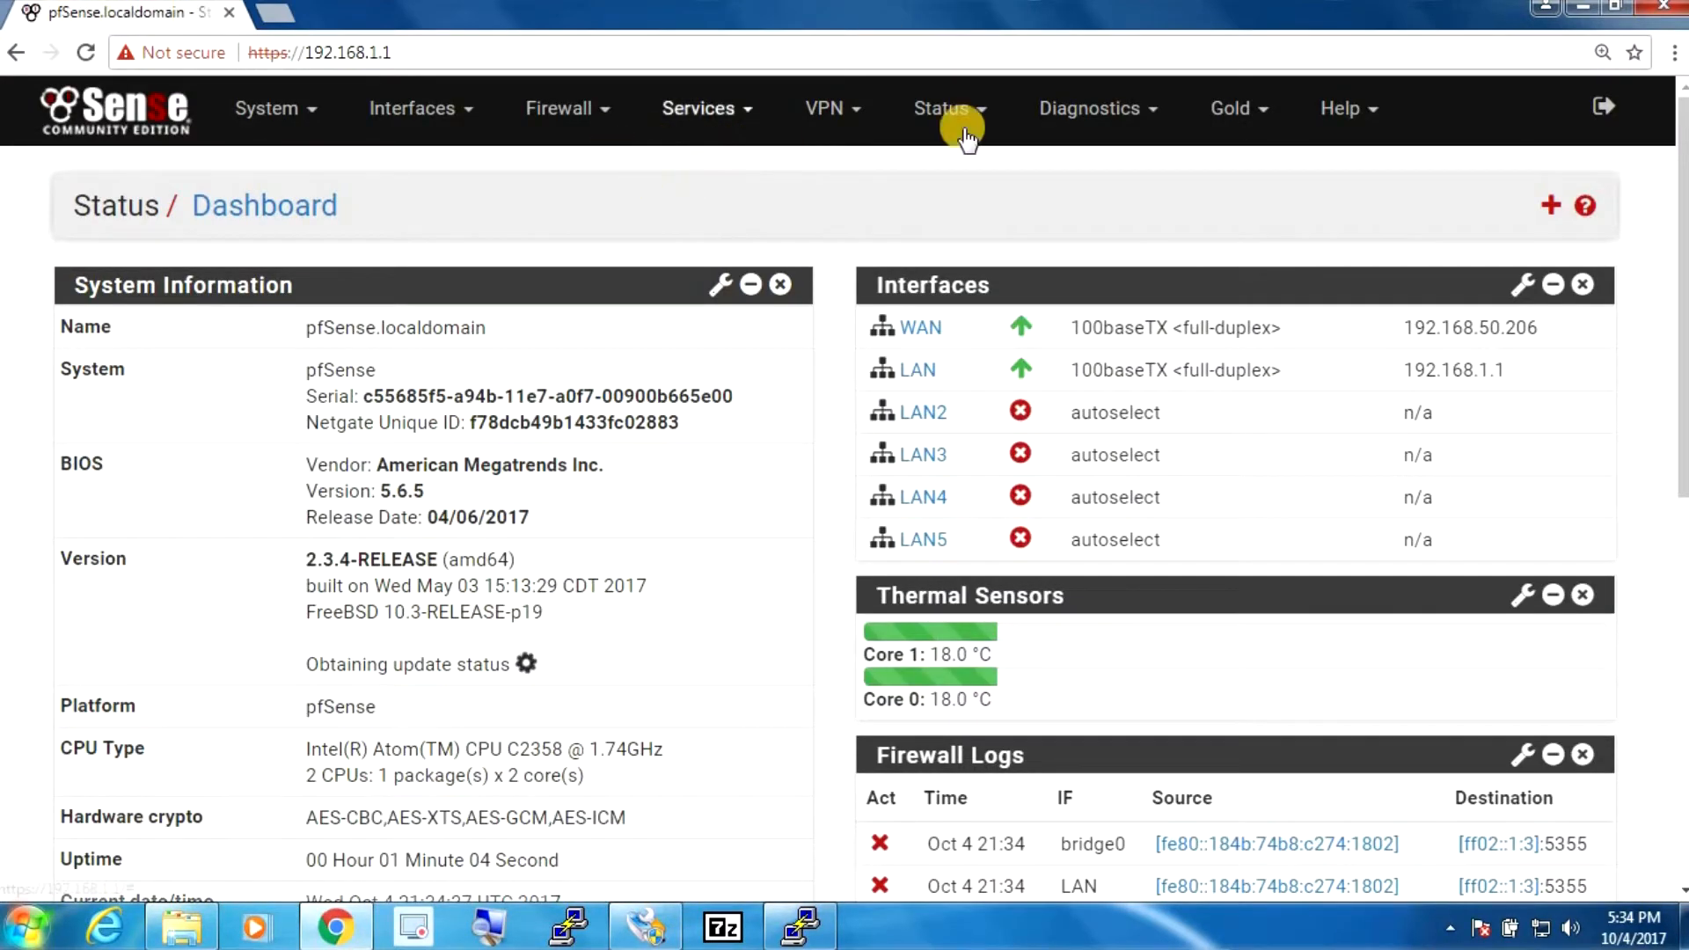
- Download the full configuration as XML from Diagnostics > Backup & Restore
click(1116, 119)
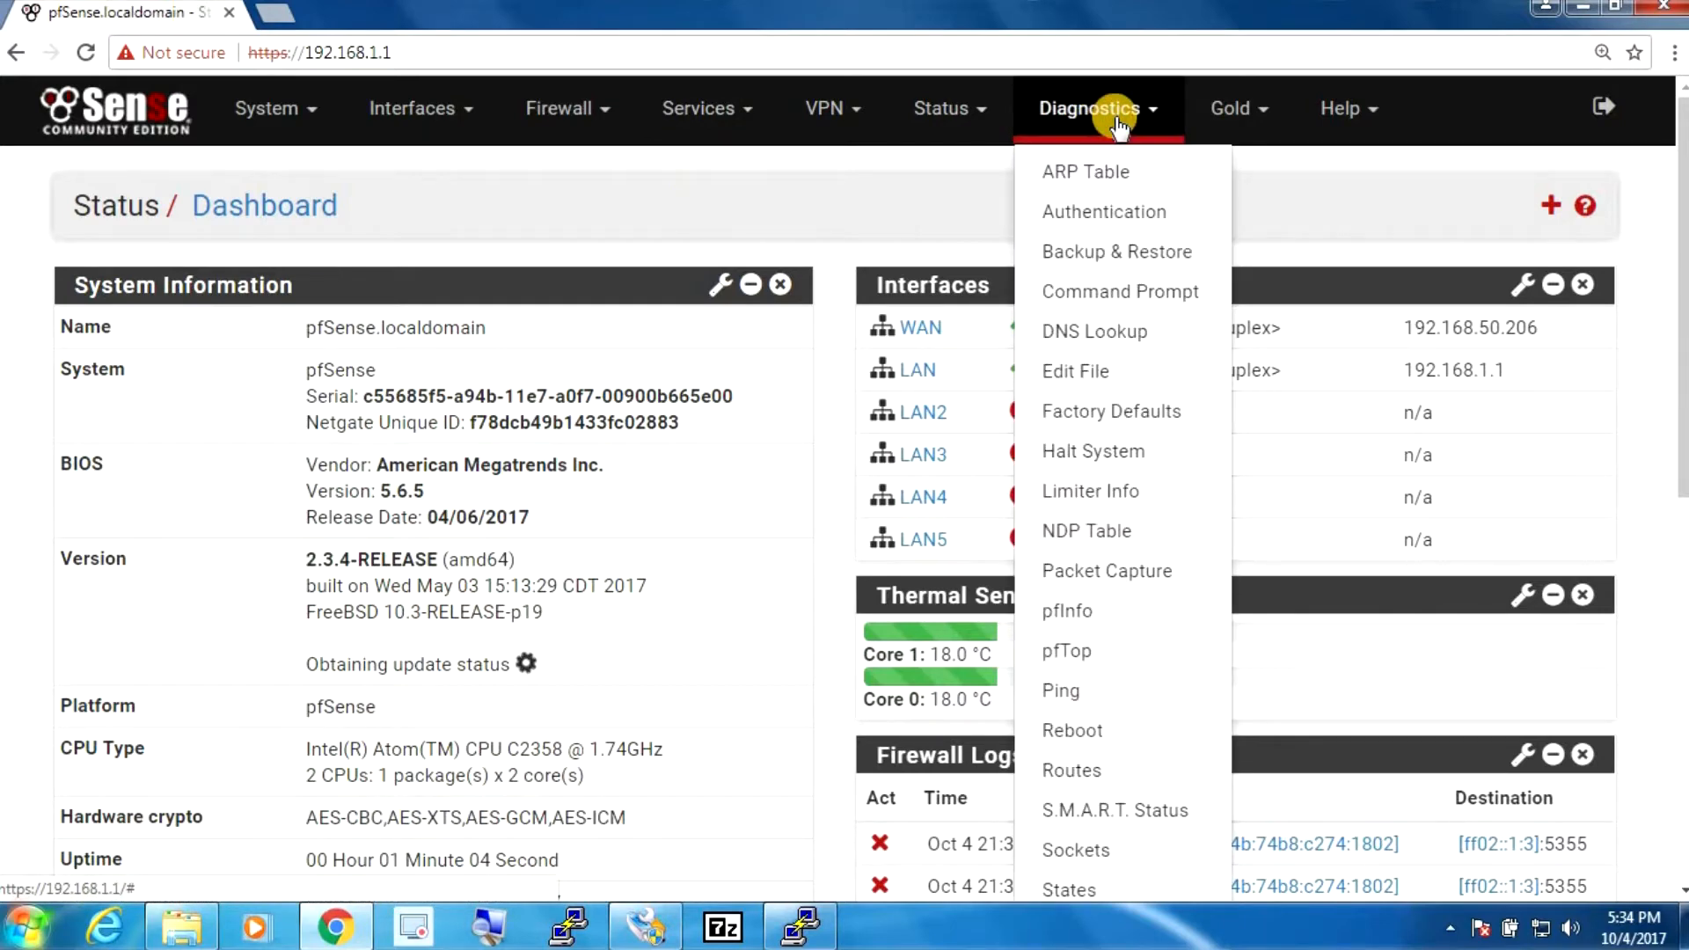
click(1082, 251)
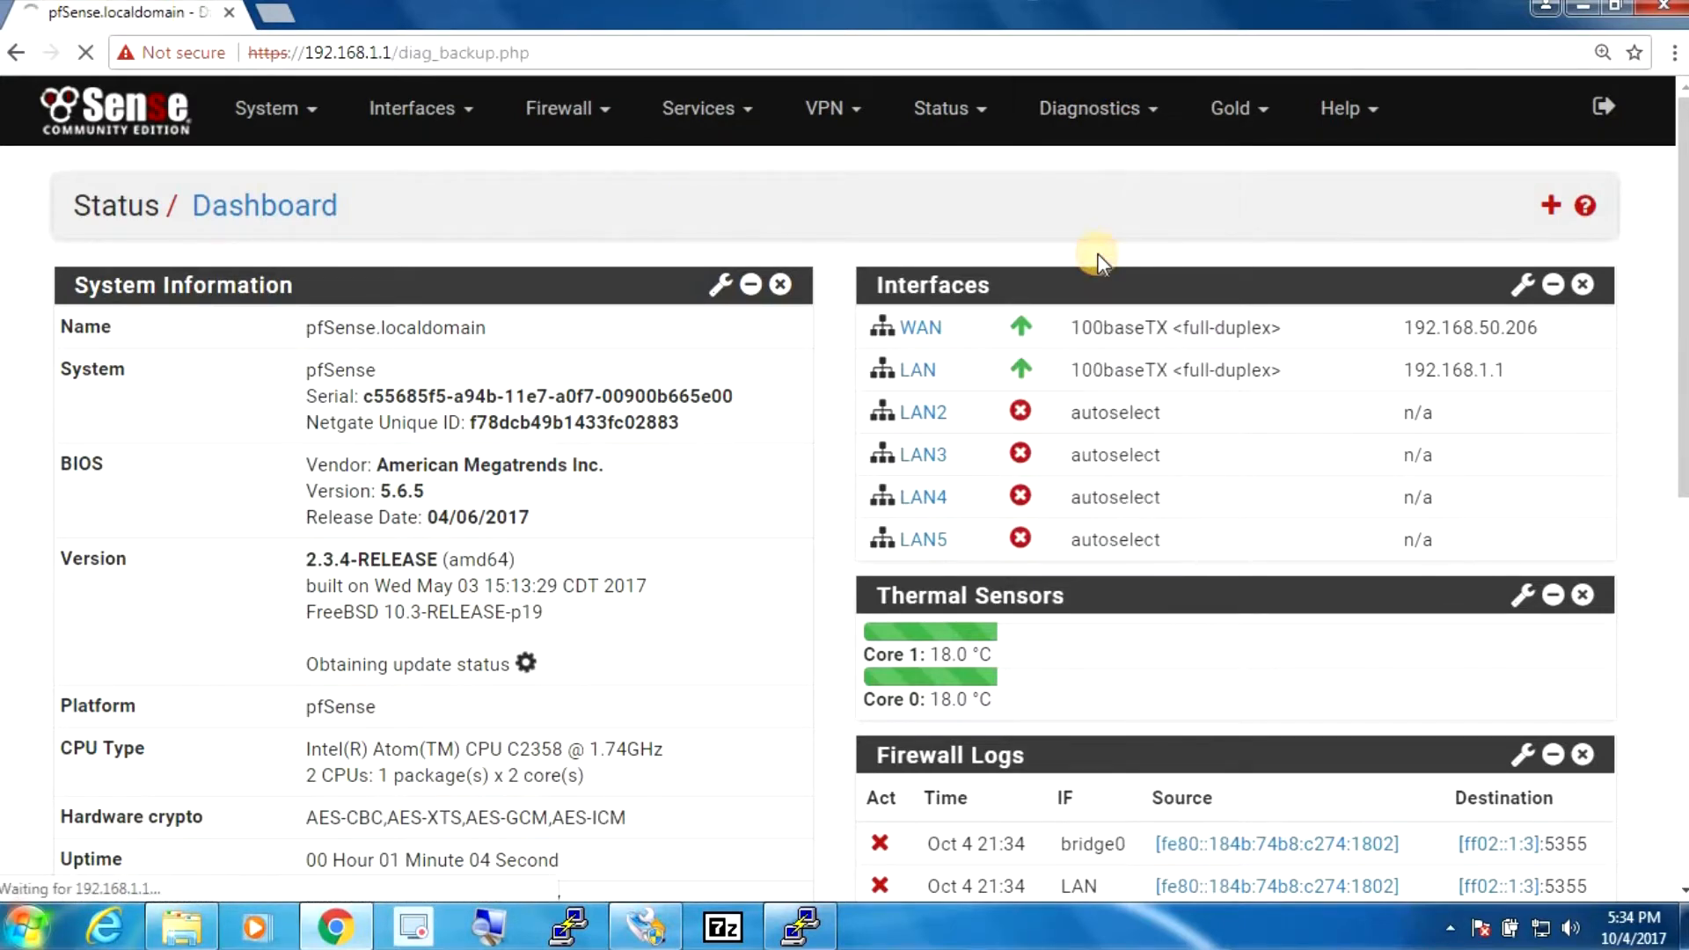
click(441, 697)
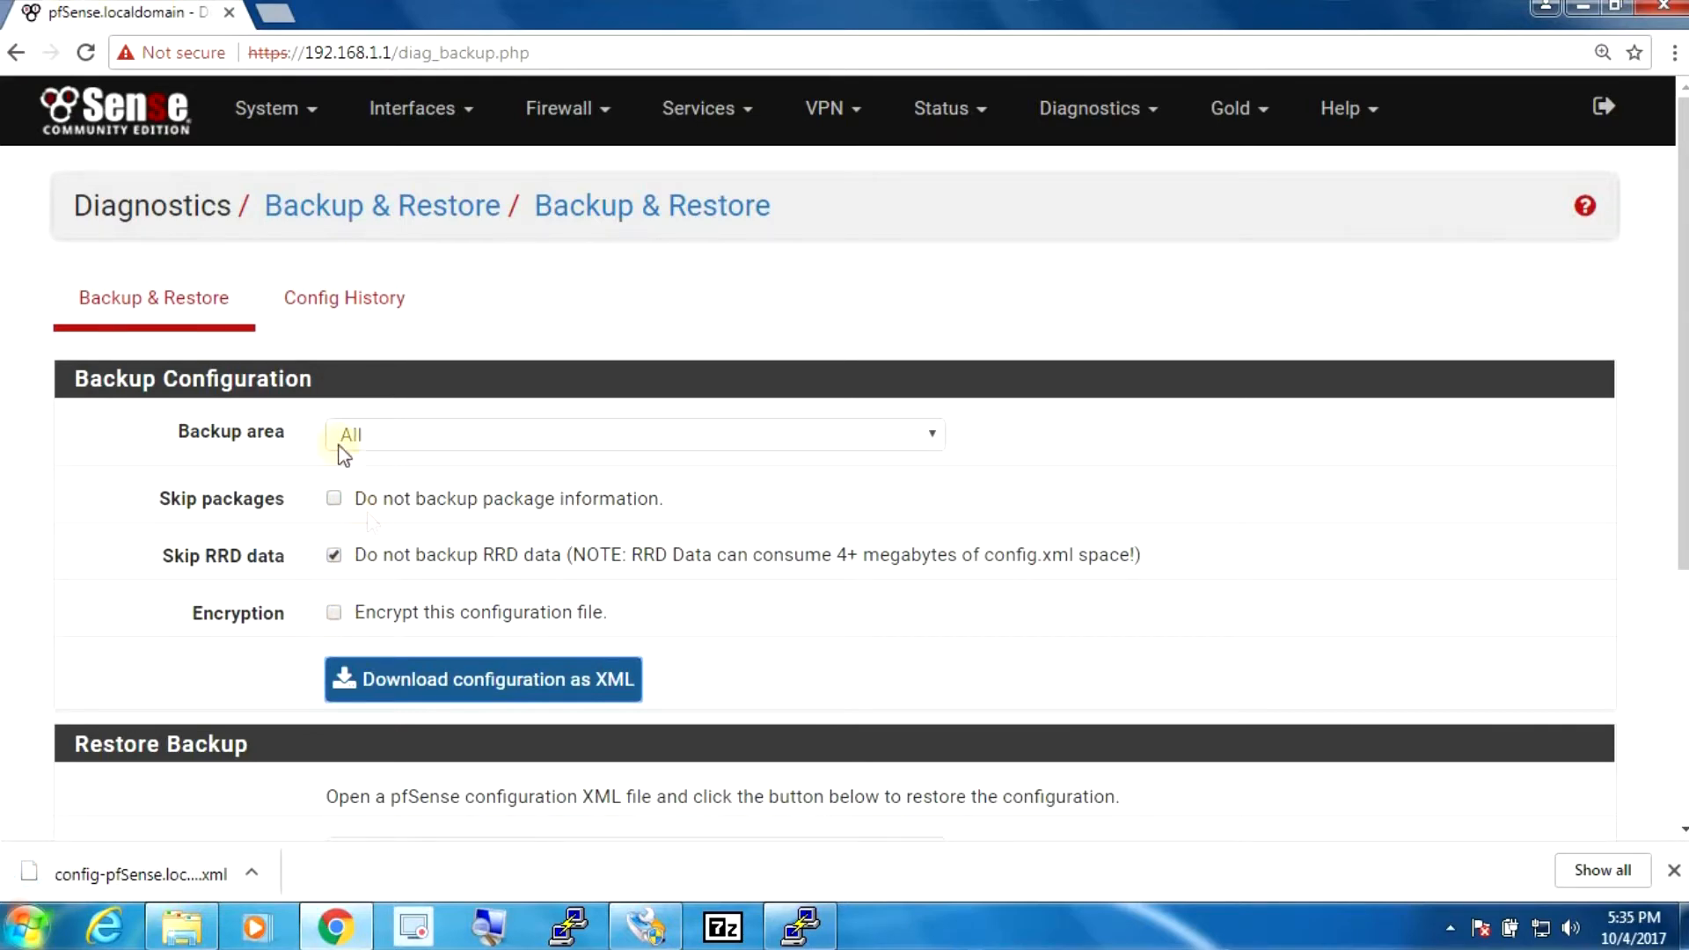
- Rename the downloaded config backup in Downloads to lanner7525_Oct_4_2017, then minimize Explorer
click(247, 873)
click(284, 791)
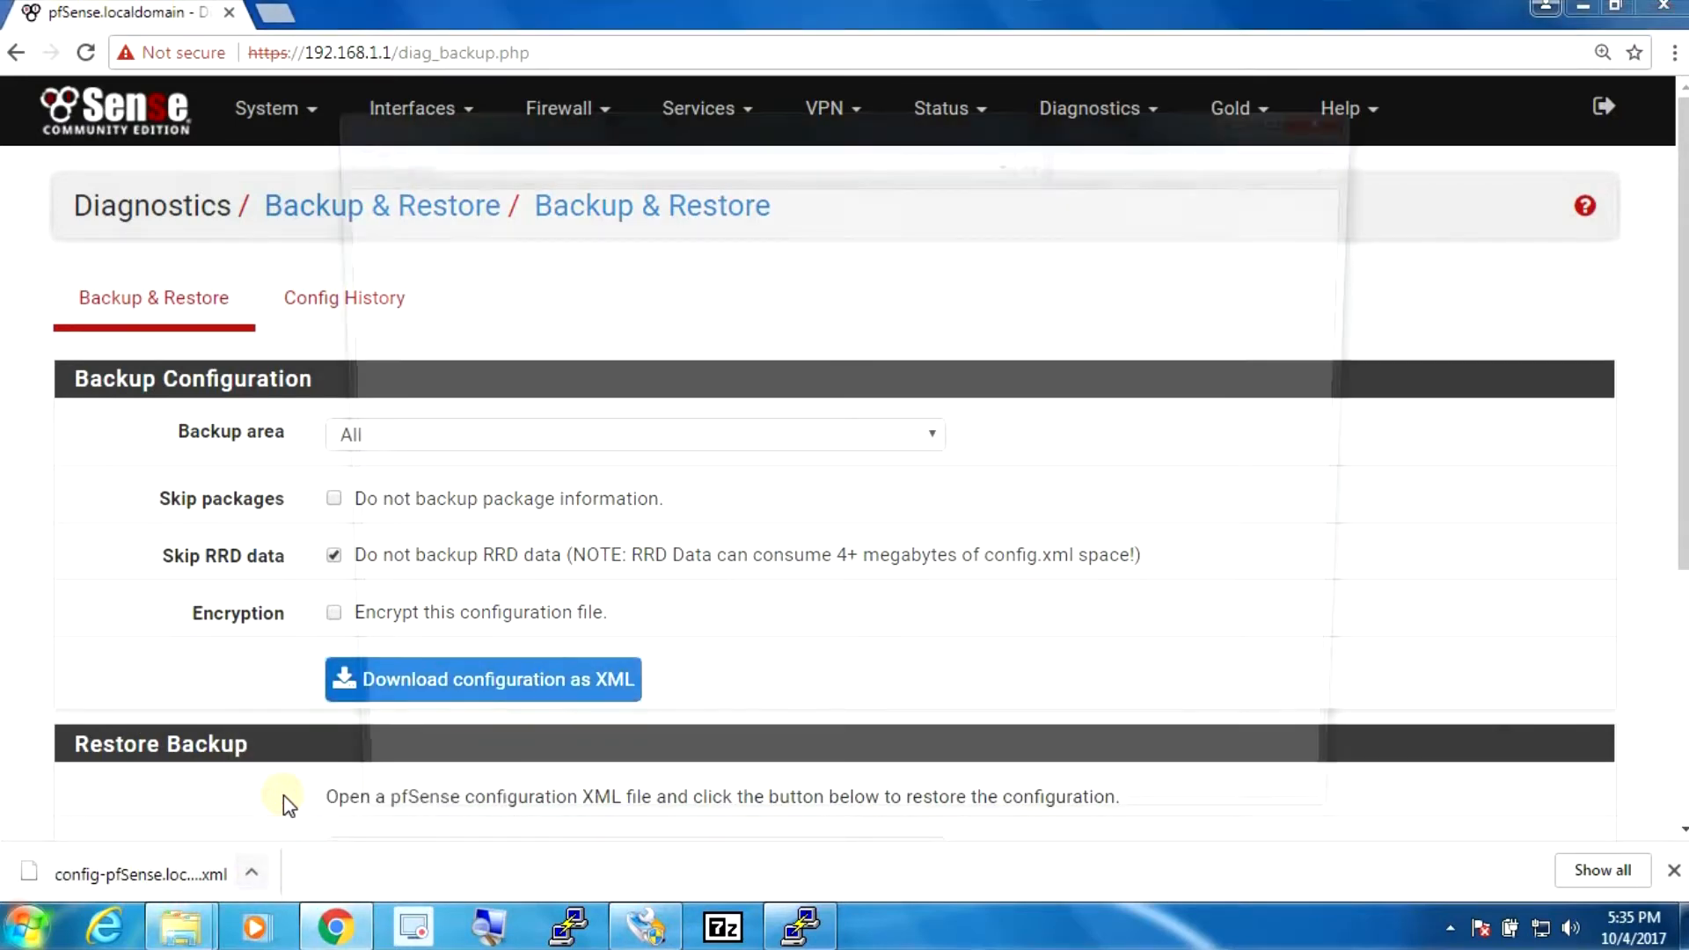
right_click(736, 304)
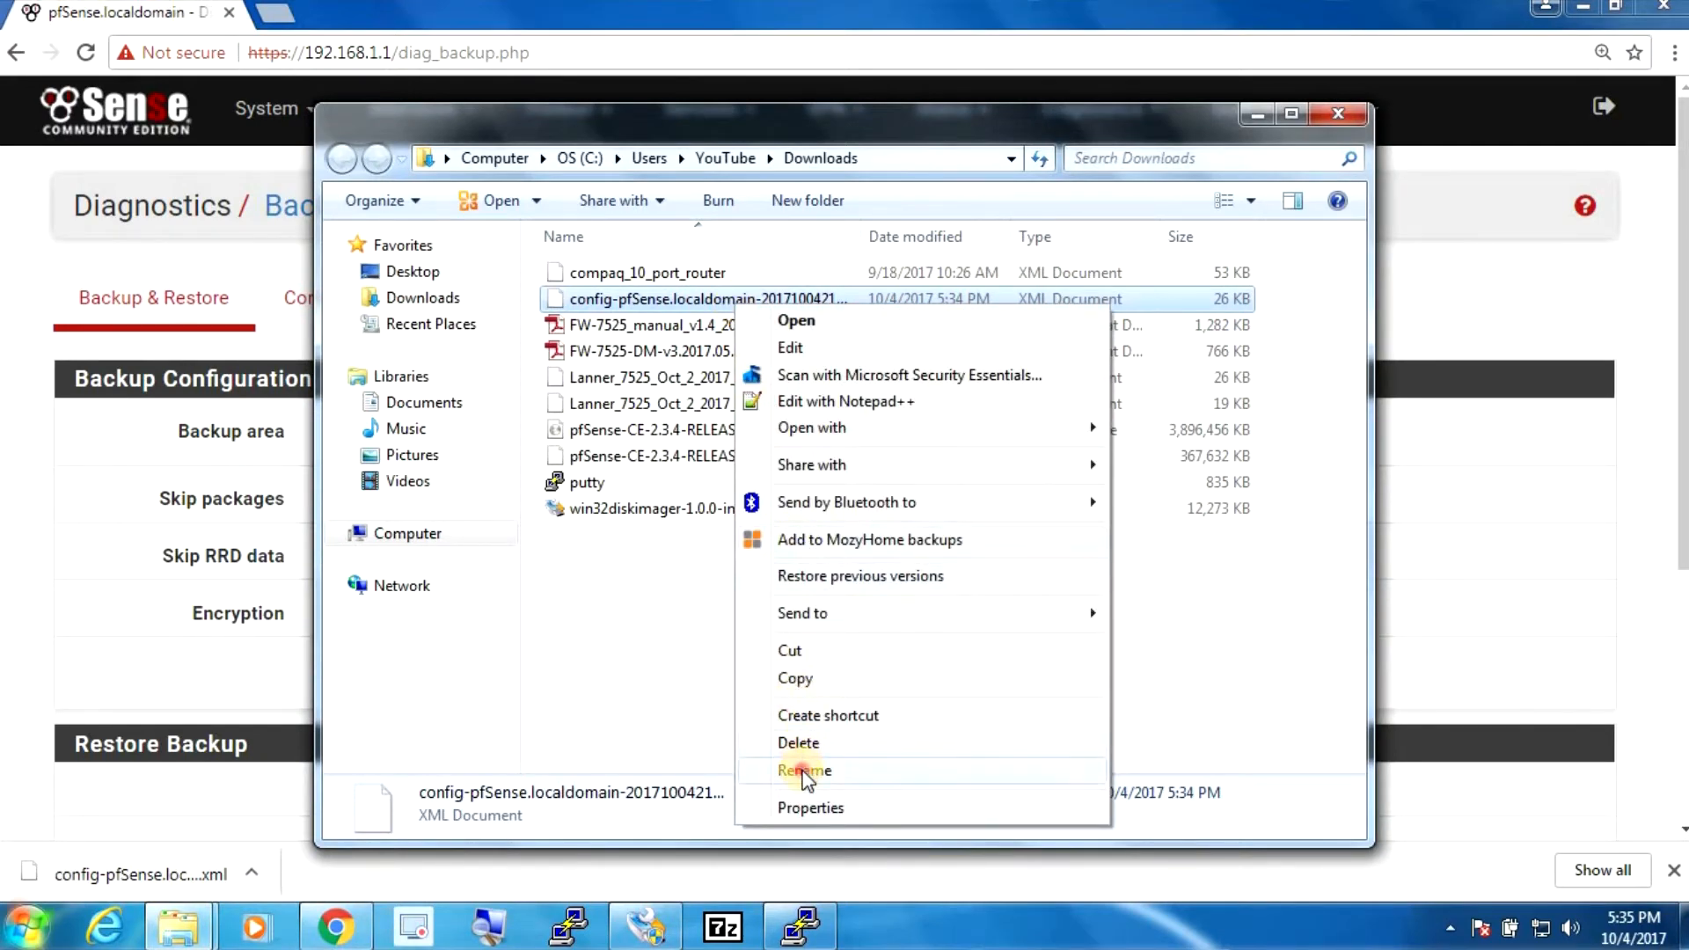
click(803, 770)
text(lan)
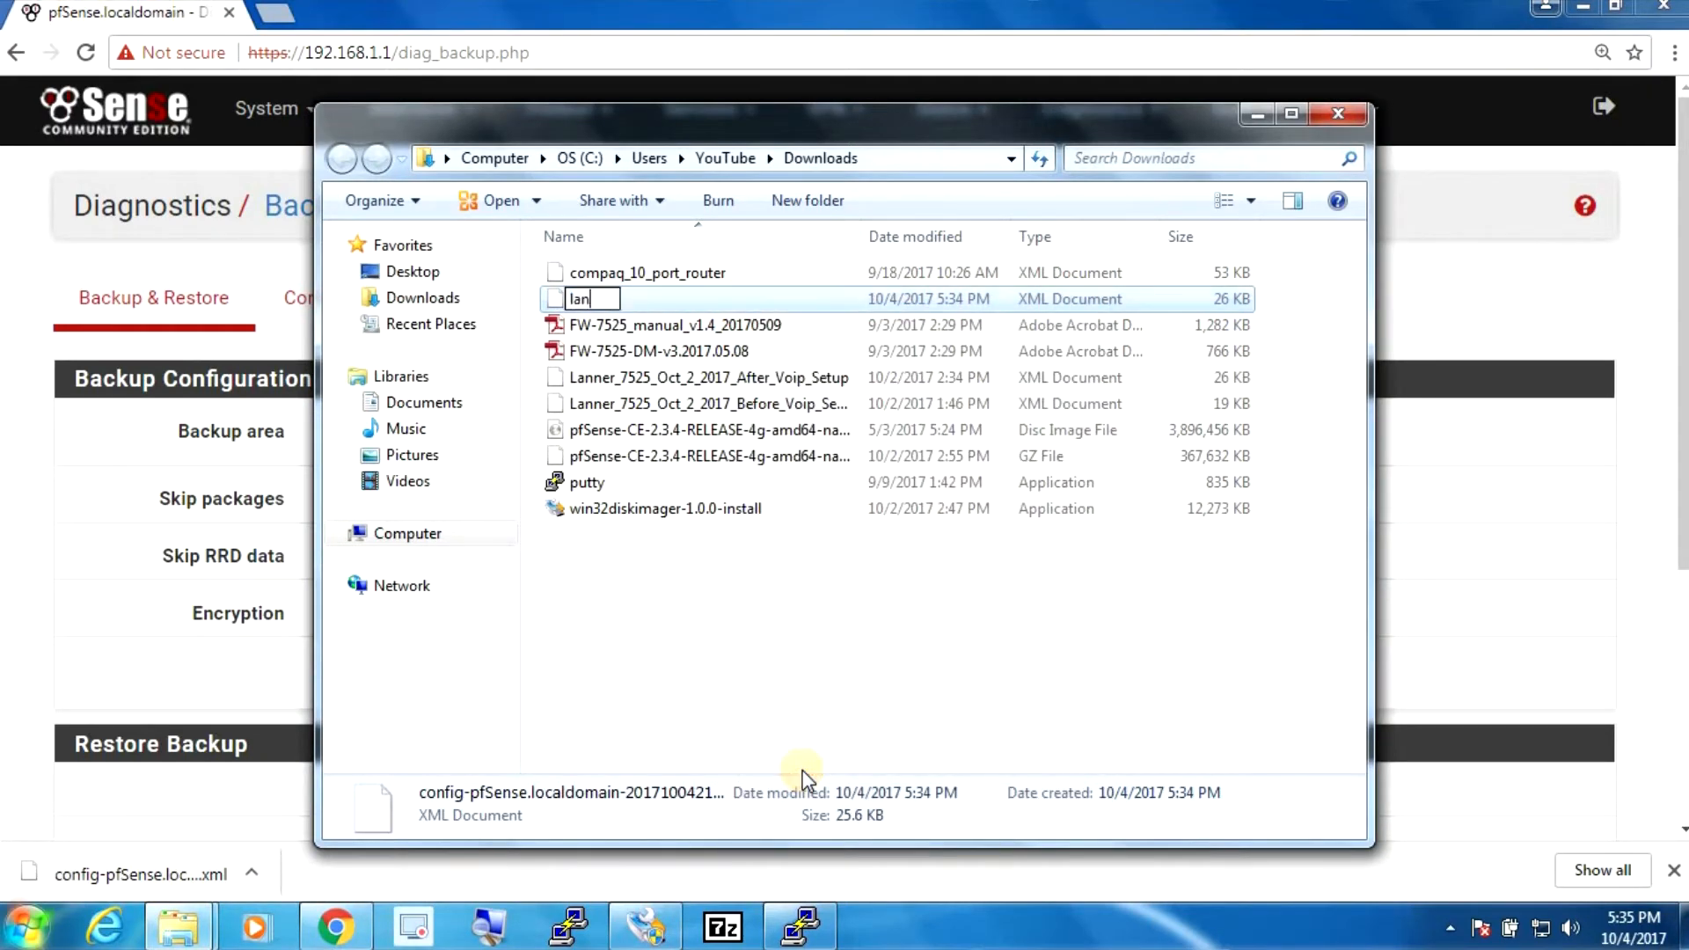
text(ner7525_Oct)
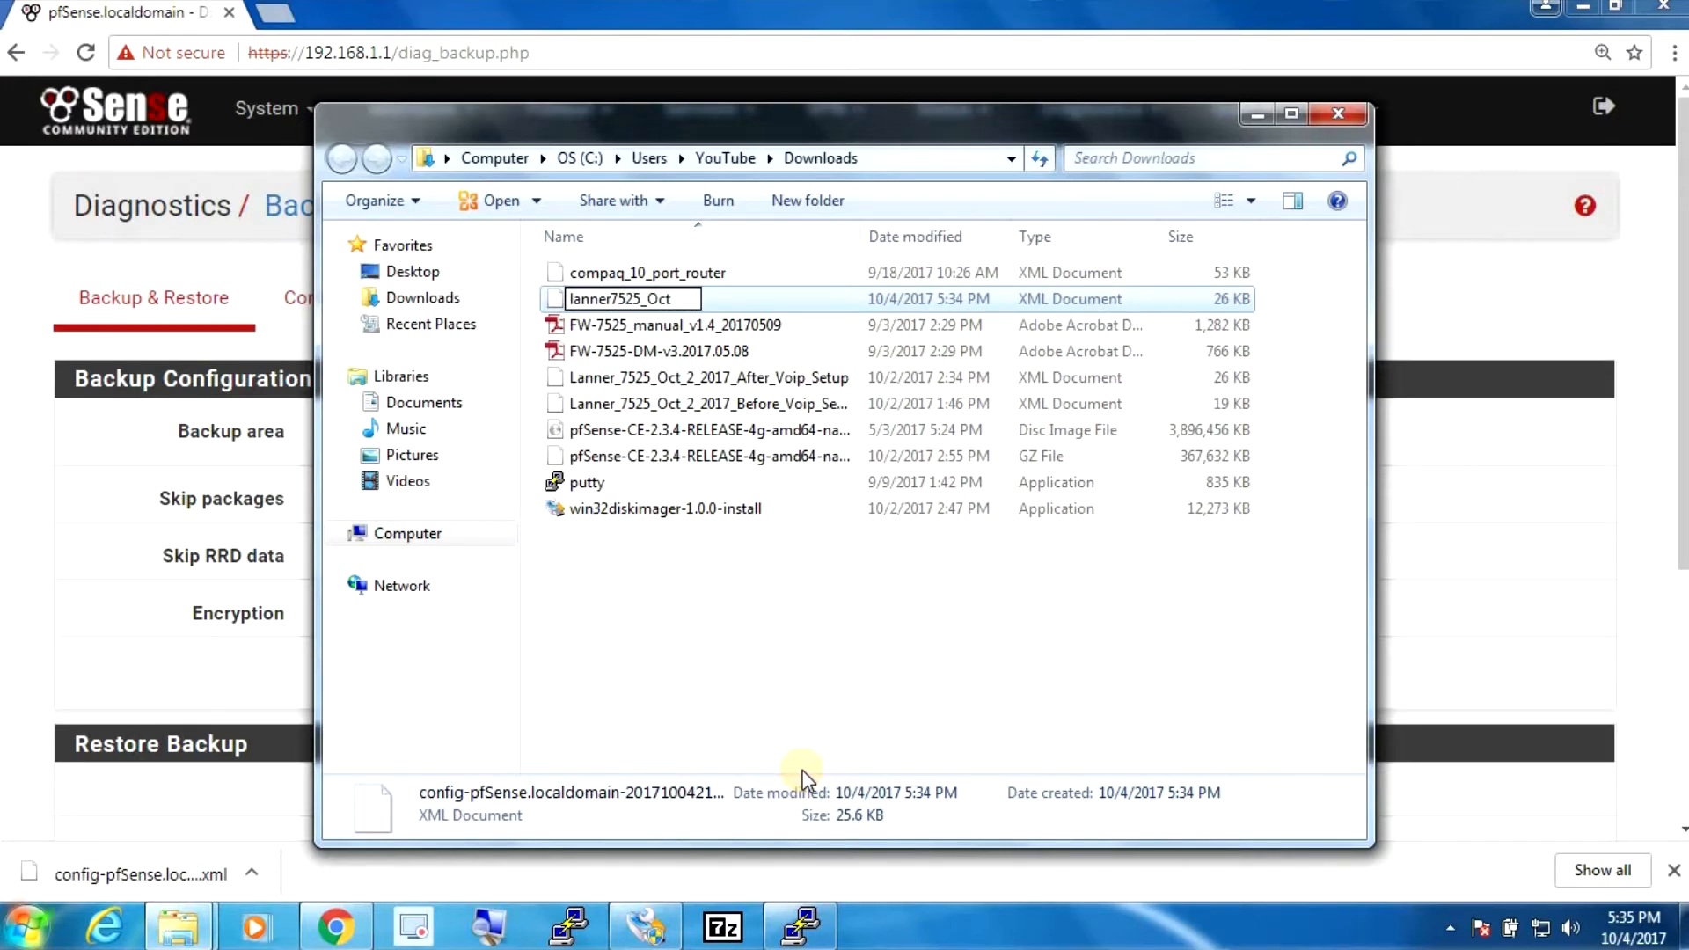
text(_4_2017)
key(Return)
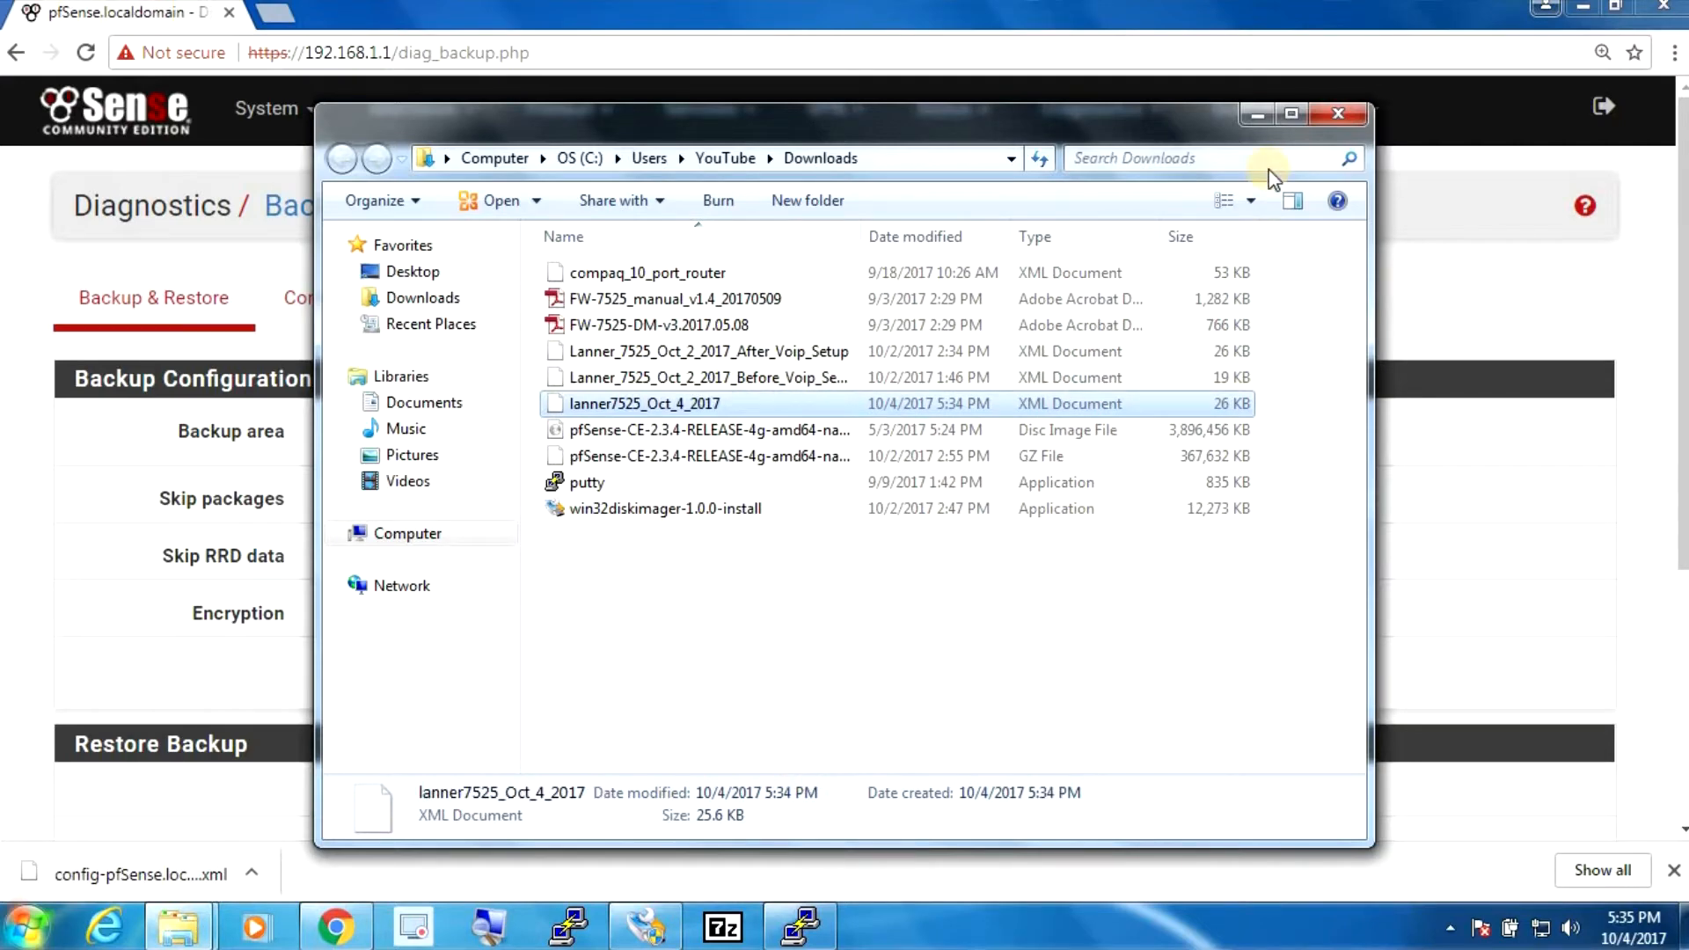
click(1254, 123)
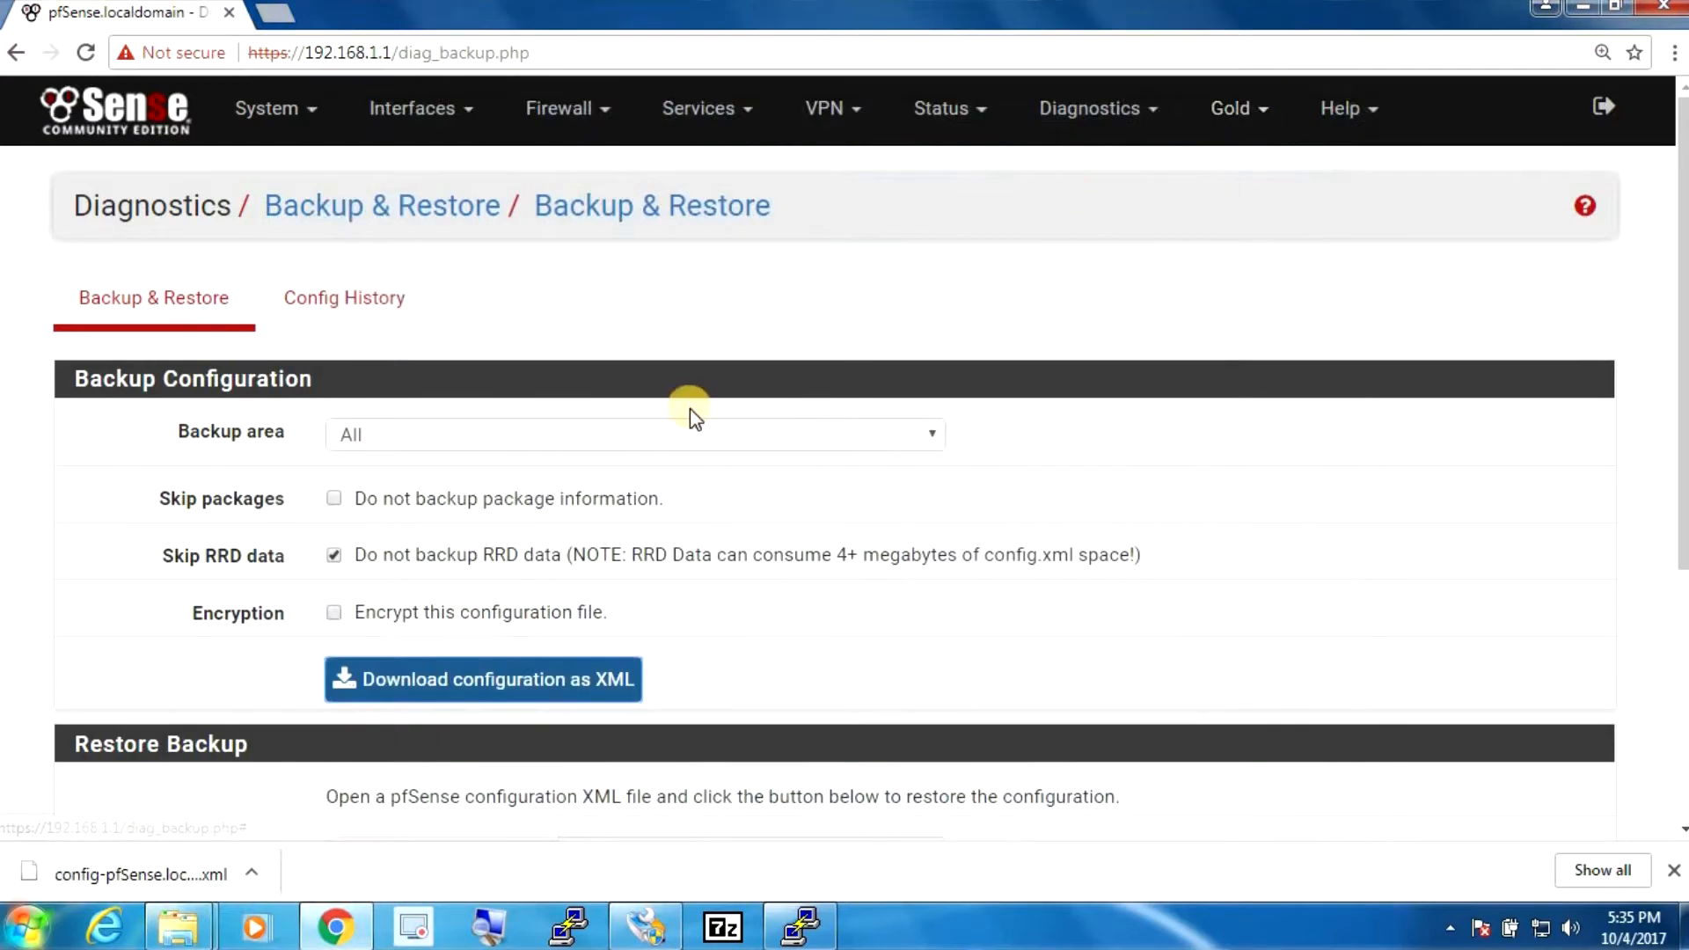
- Halt pfSense from the PuTTY console with option 6, confirming with y
click(796, 925)
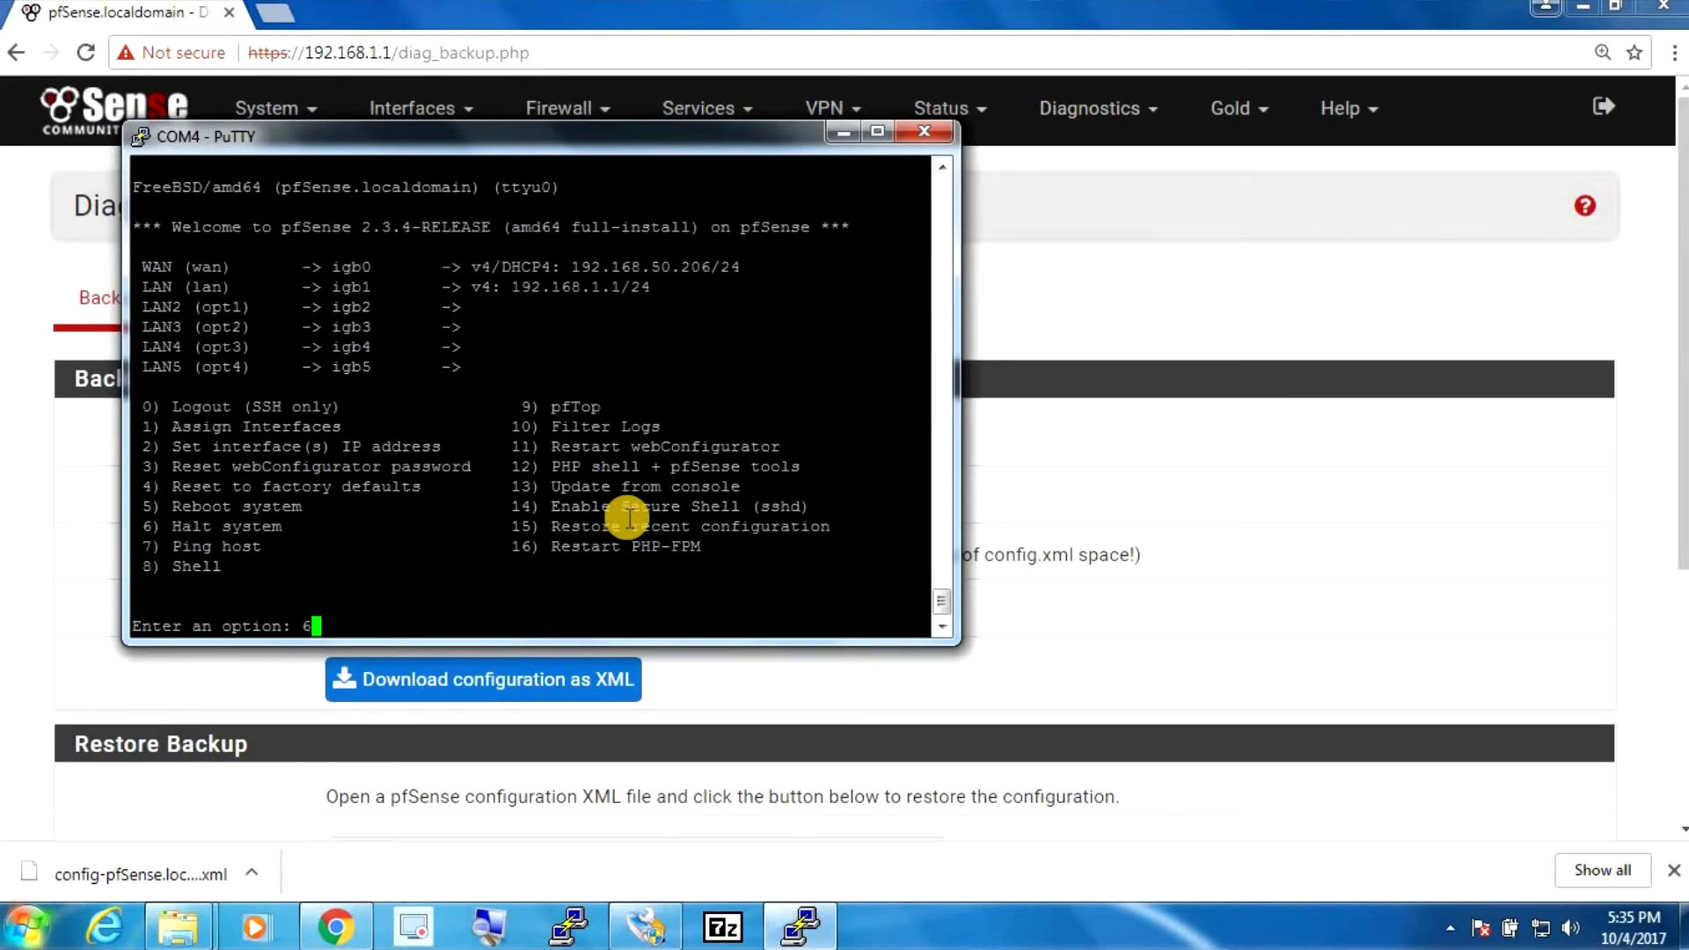
text(6)
key(Return)
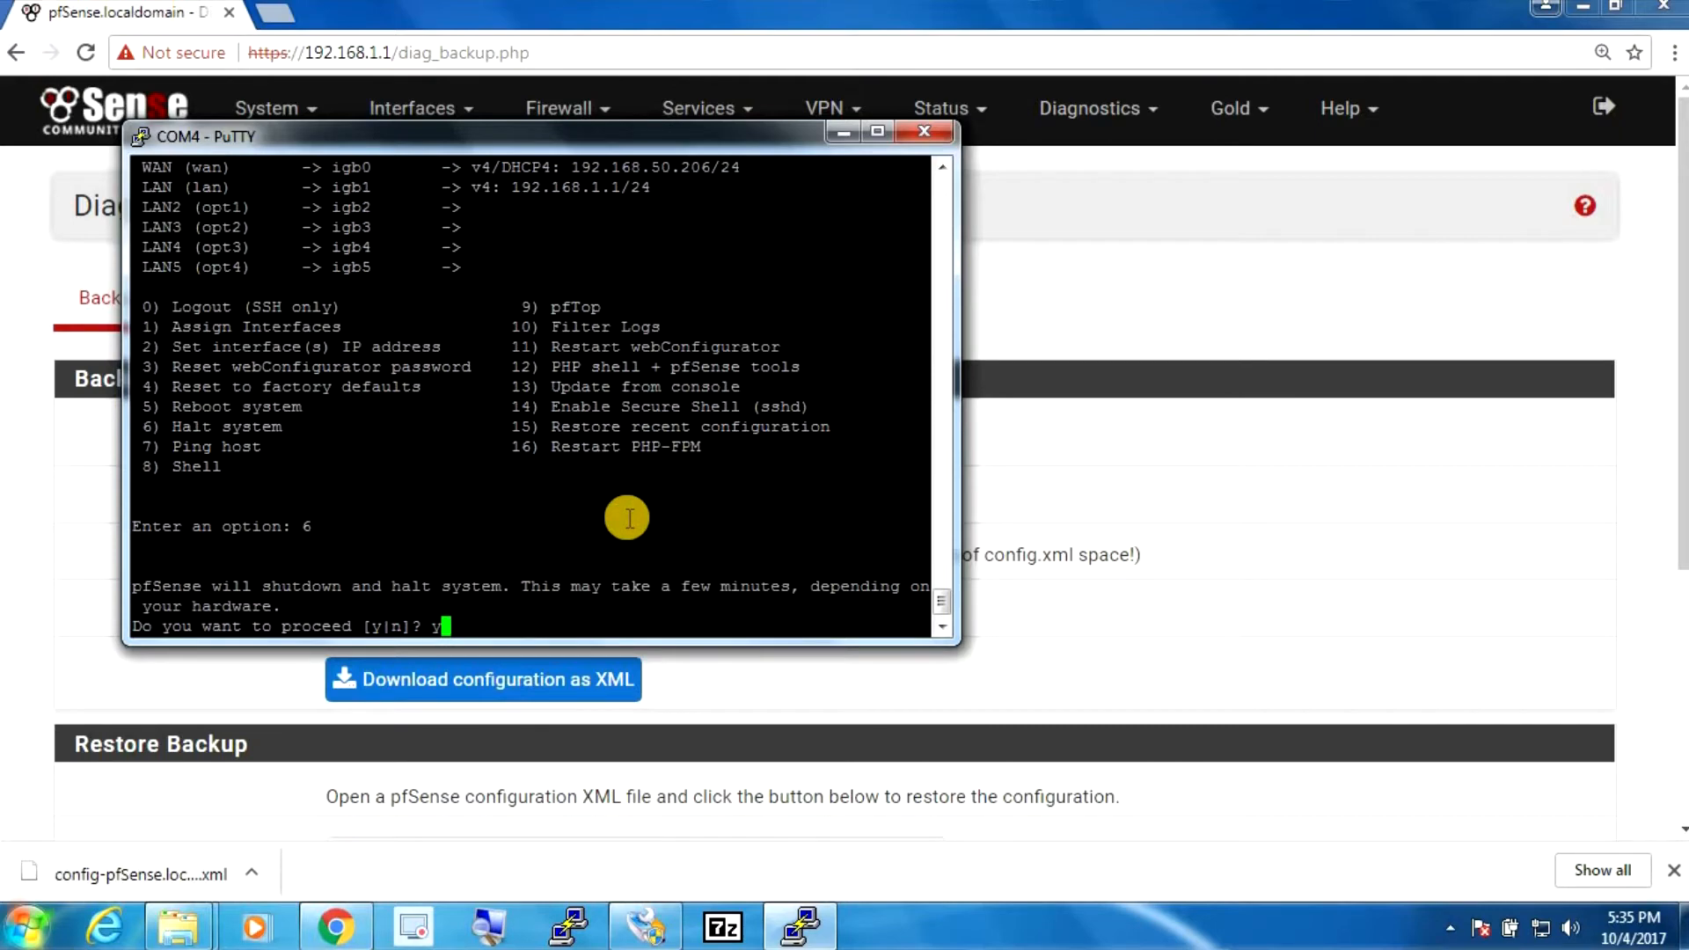
text(y)
key(Return)
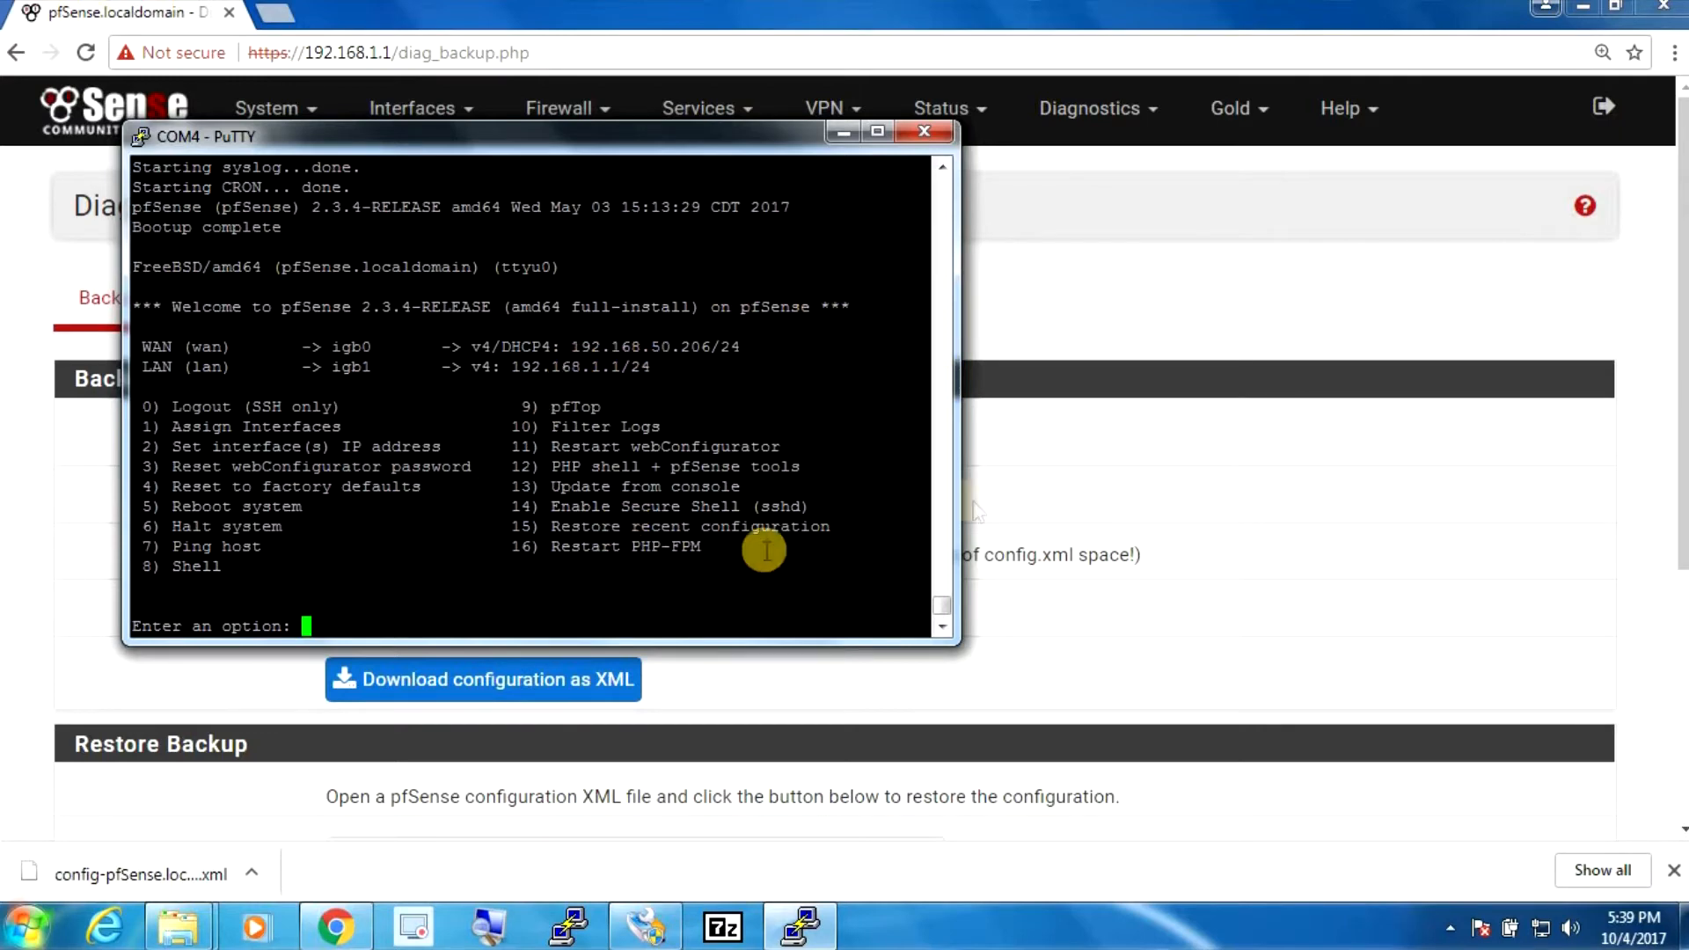
click(1103, 288)
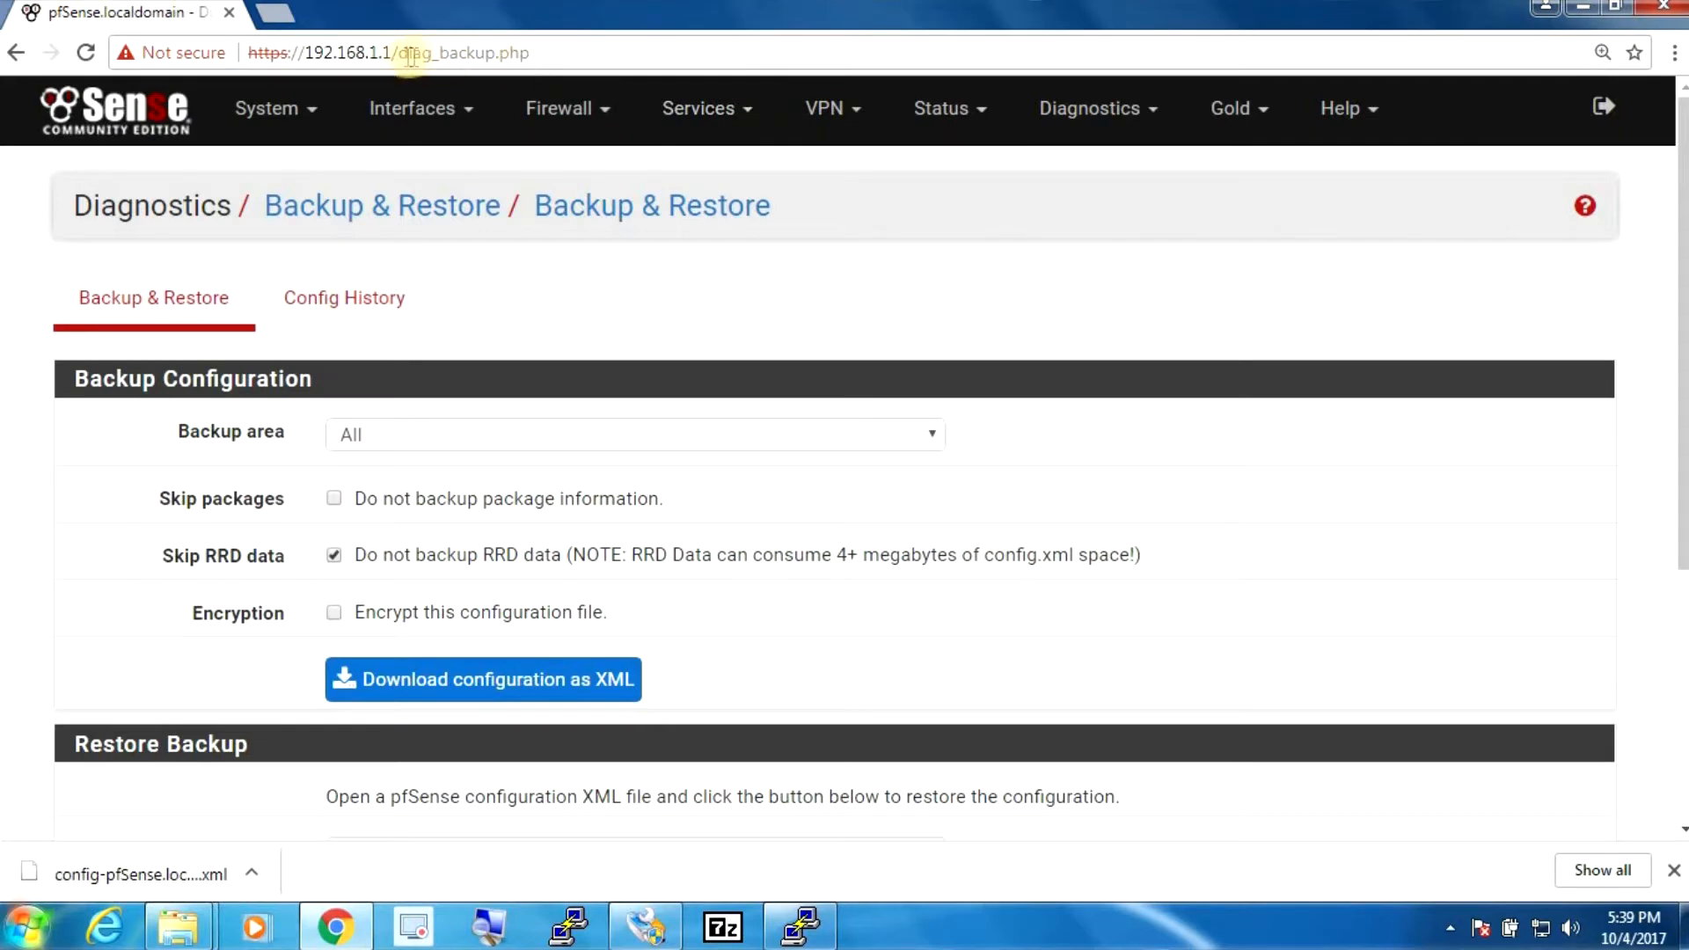
drag(404, 55, 742, 26)
key(BackSpace)
key(Return)
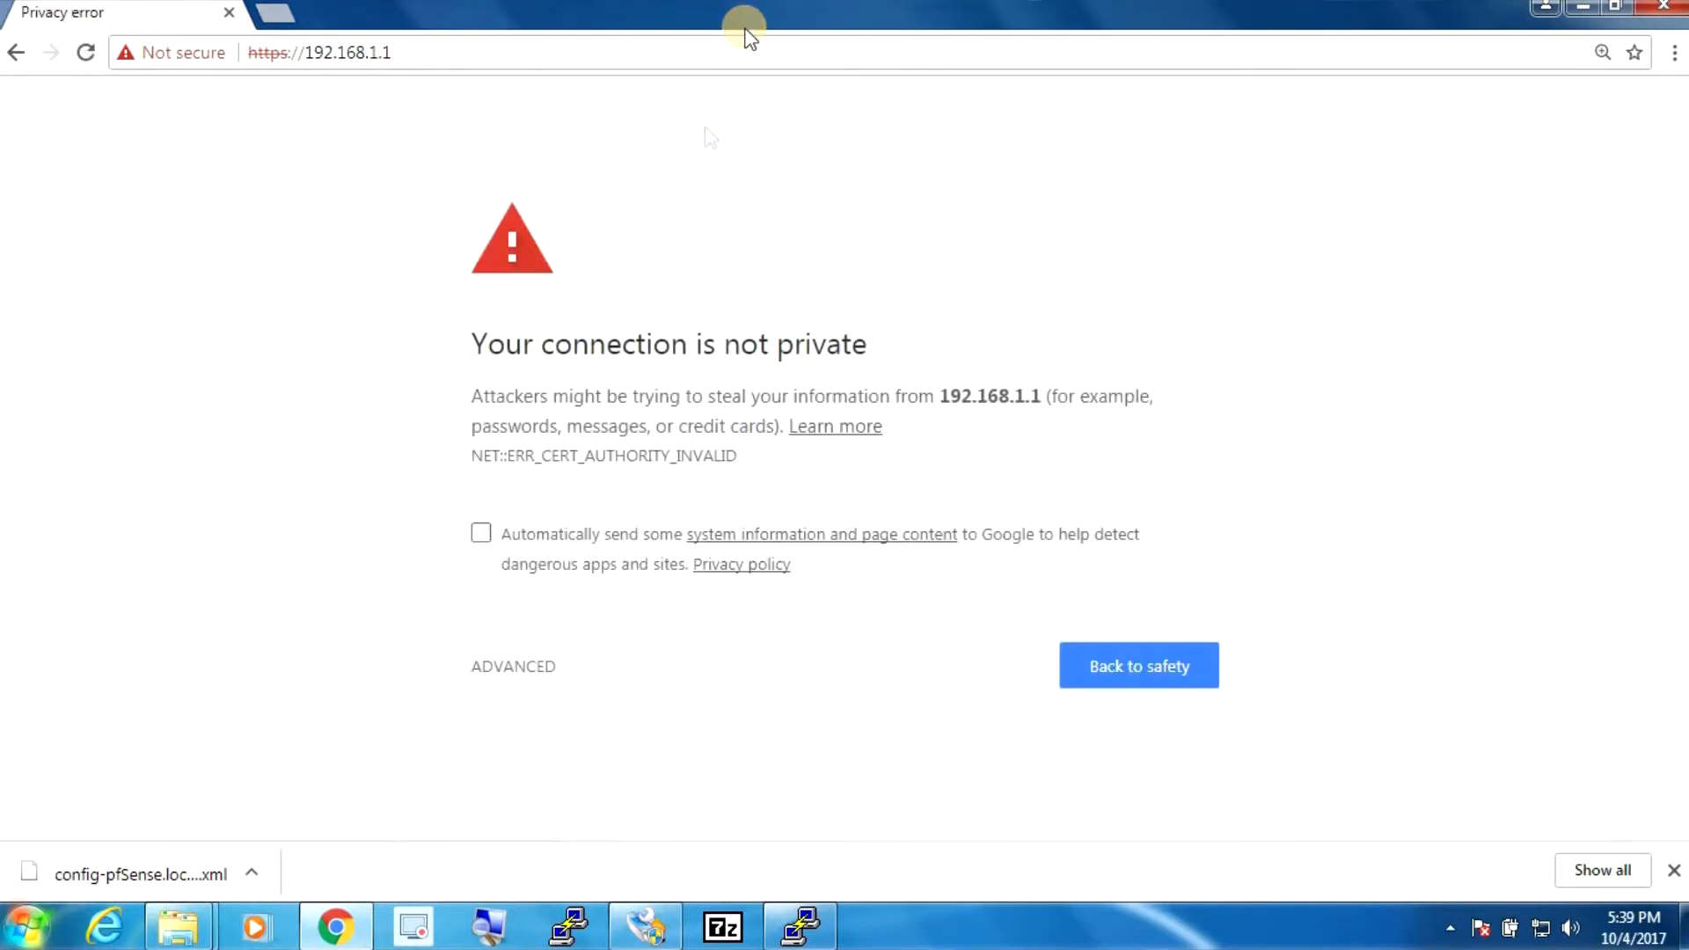
click(512, 670)
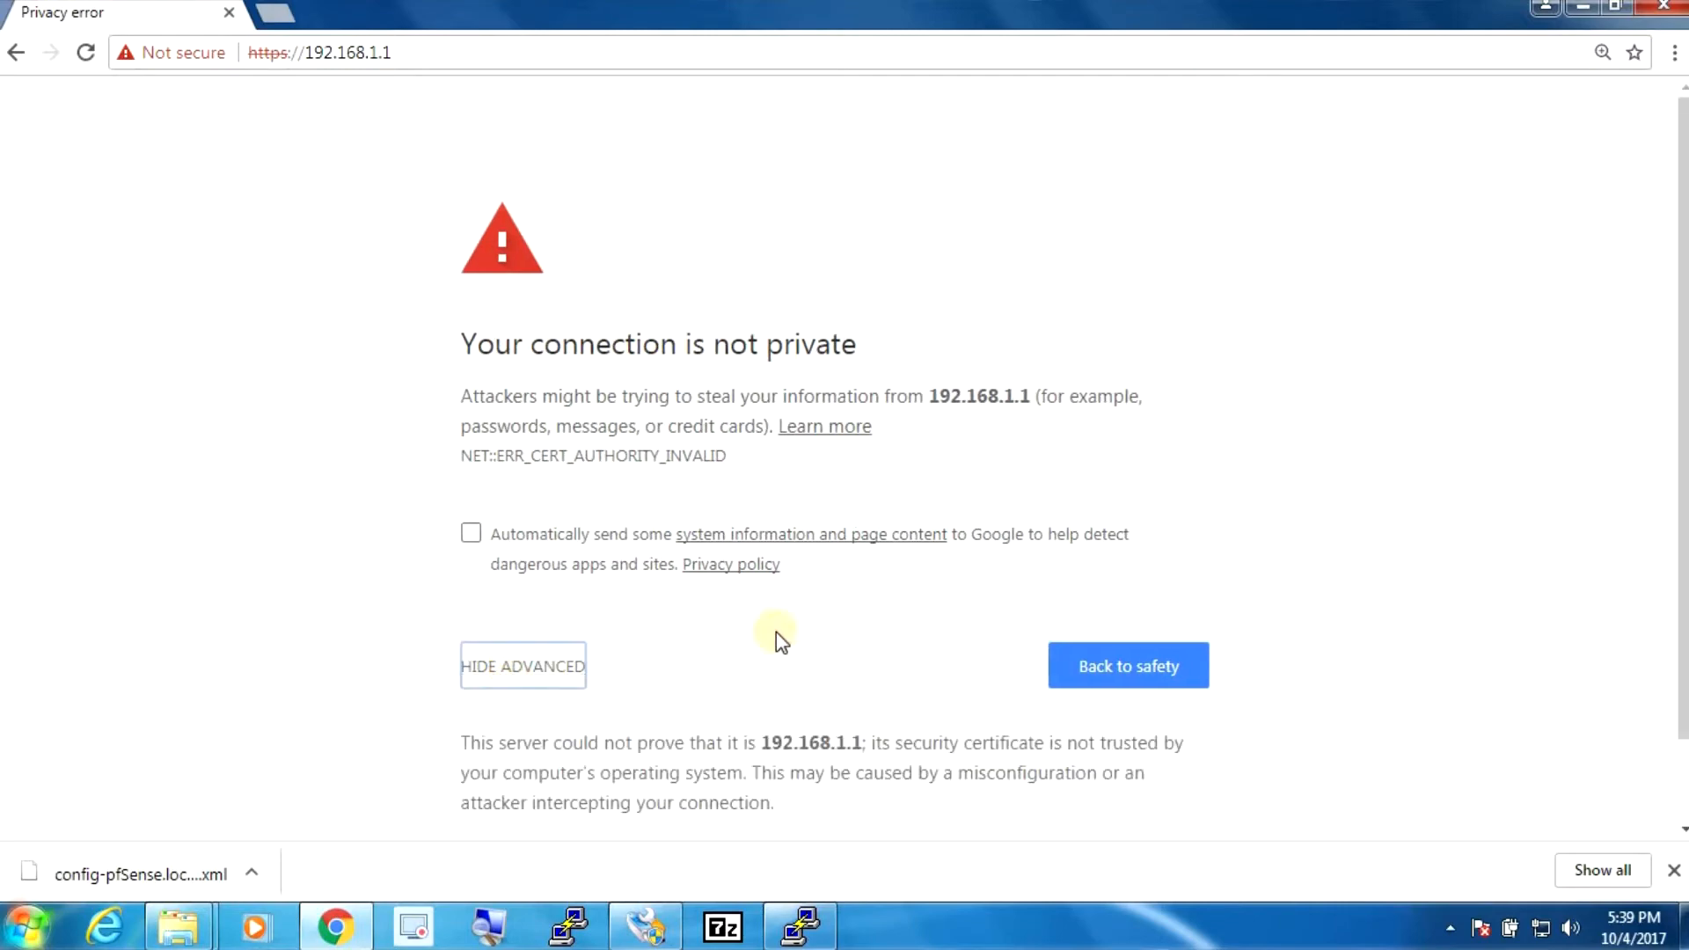
scroll(1100, 695, down, 1)
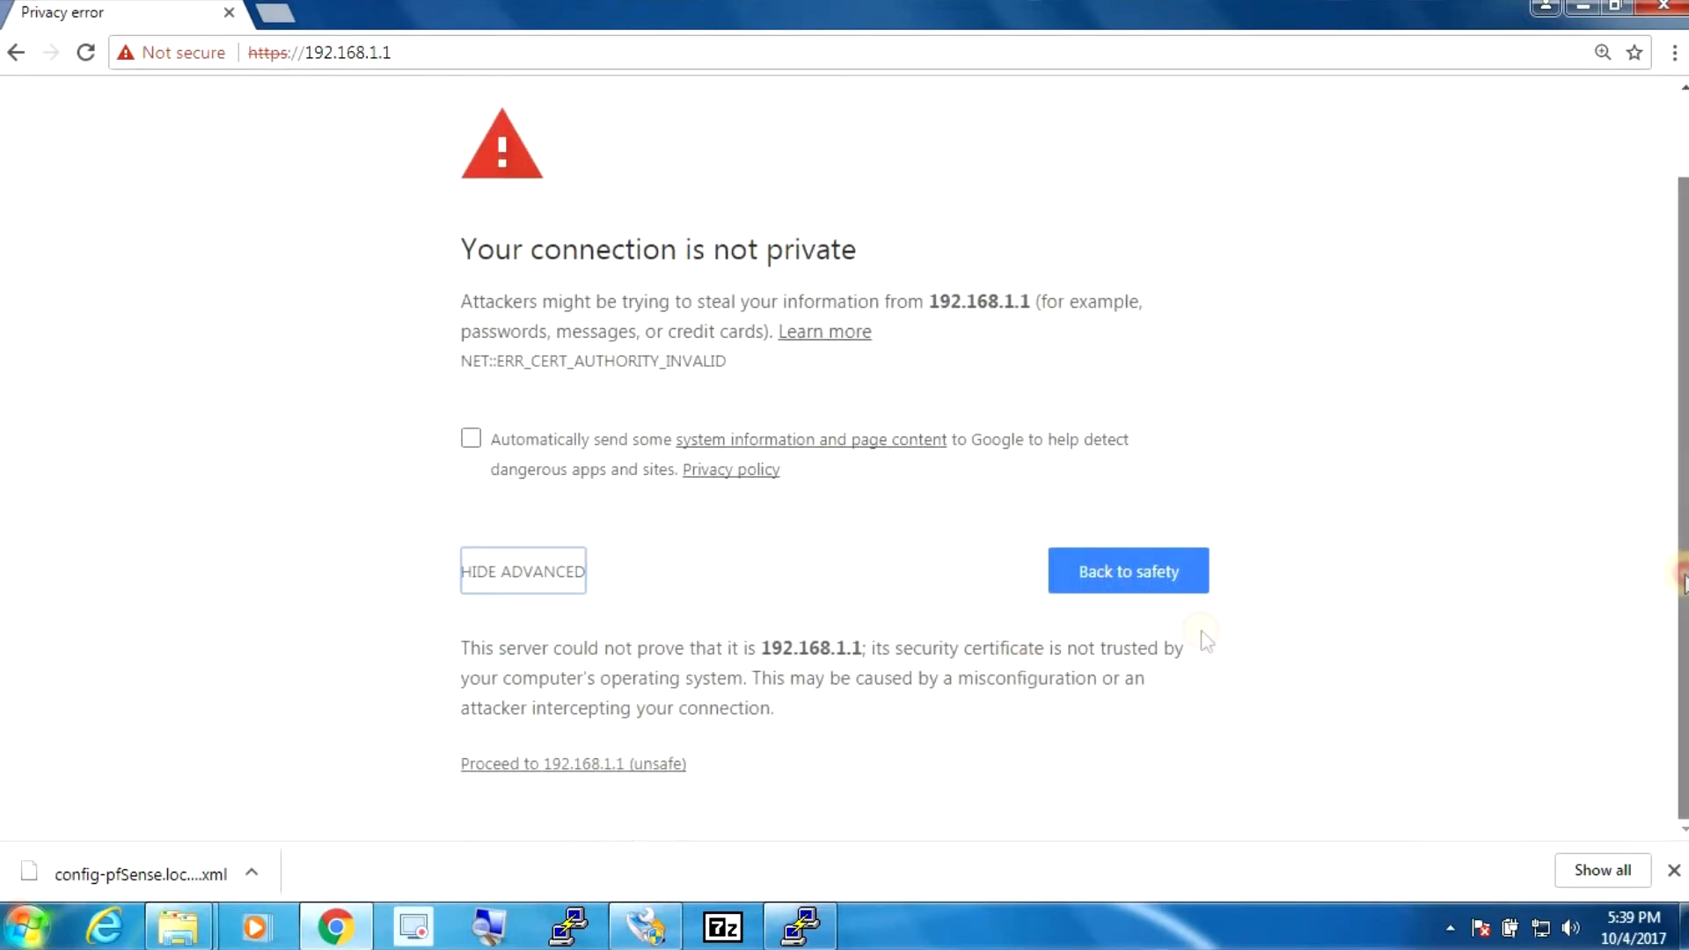
click(651, 764)
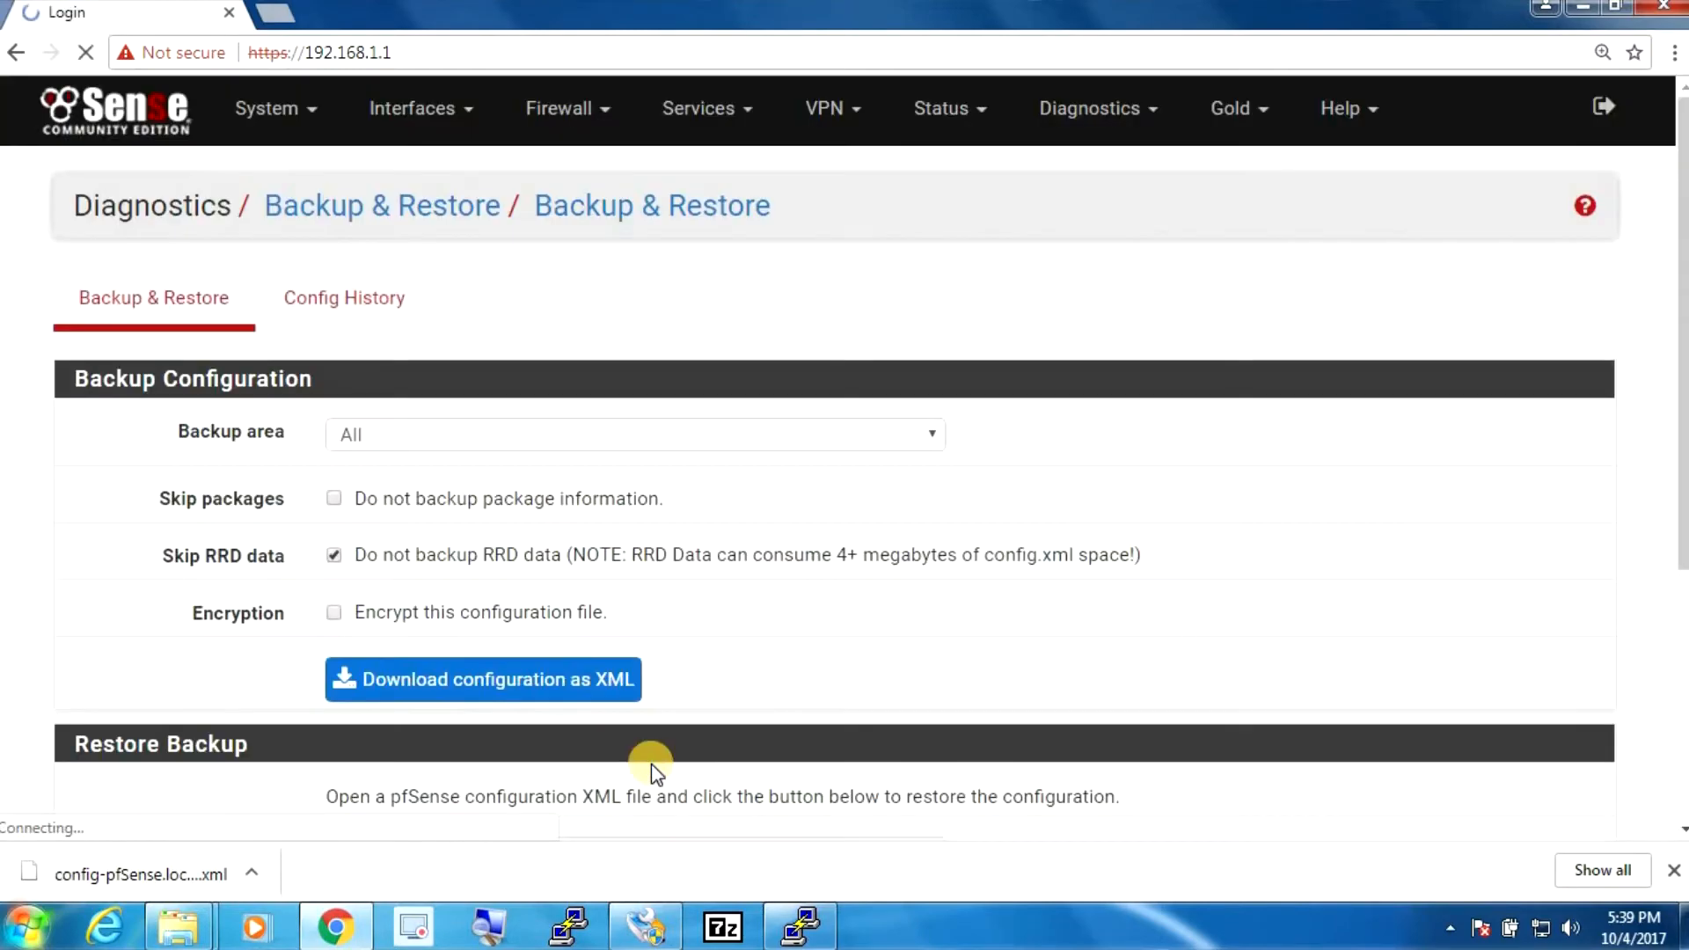
- Log in as admin with the account password
text(admin)
key(Tab)
text(pfsense)
key(Return)
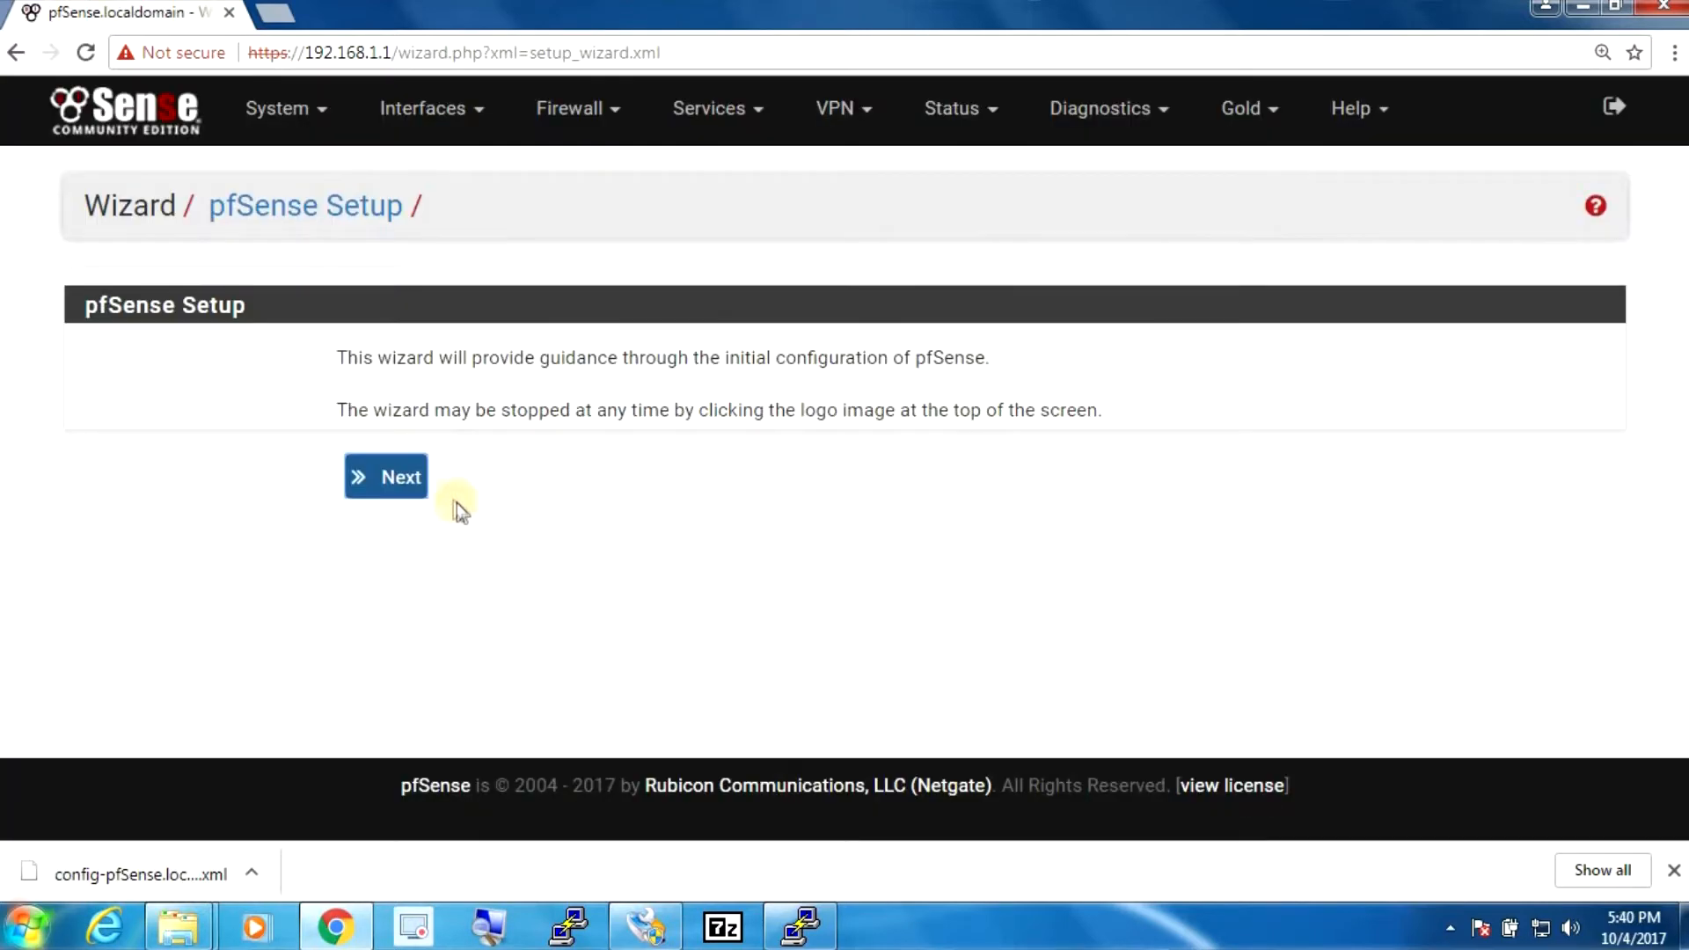
- Step through the setup wizard's DNS, time server, WAN and LAN pages unchanged
click(412, 478)
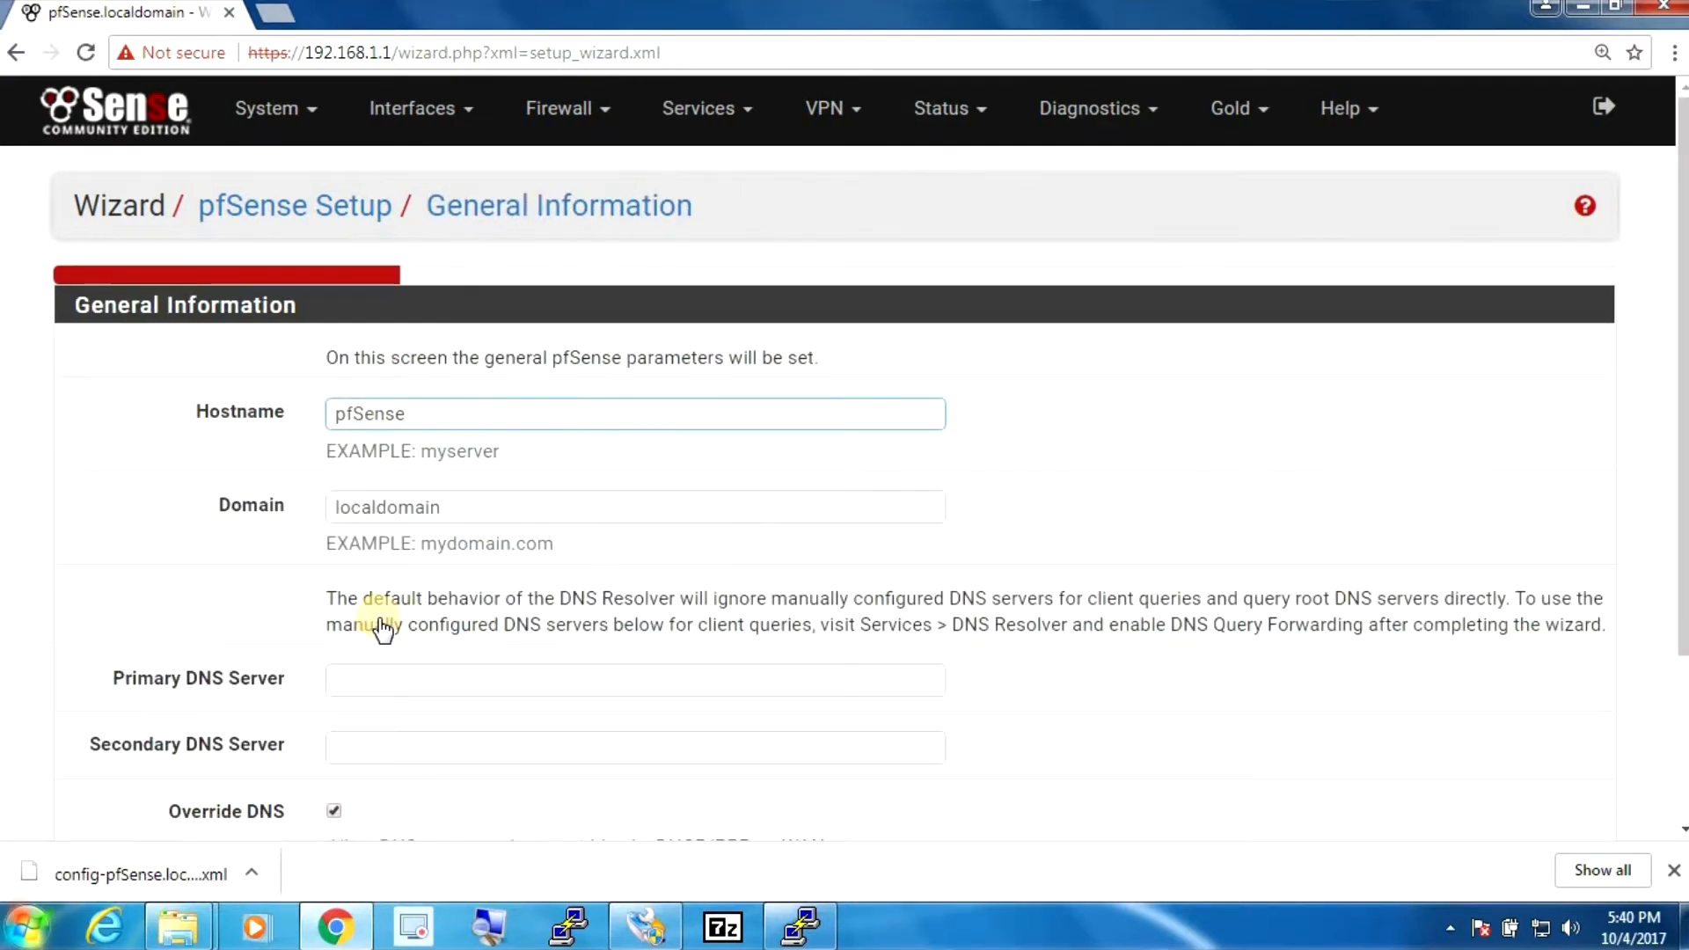
scroll(402, 439, down, 3)
click(385, 450)
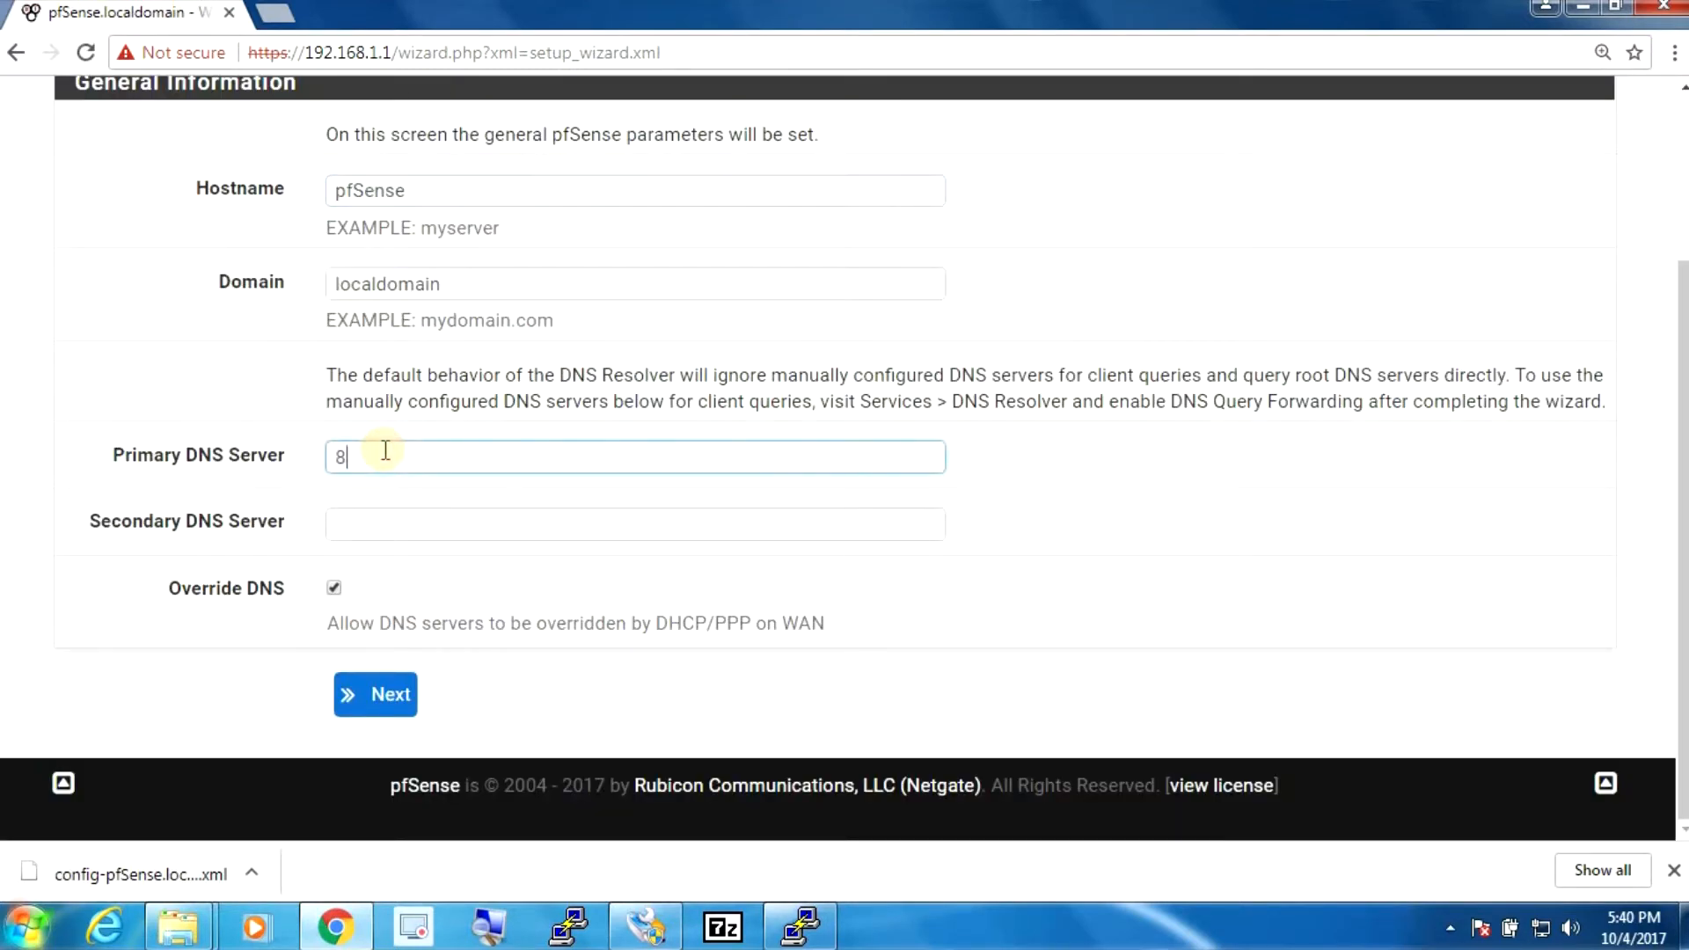
click(378, 693)
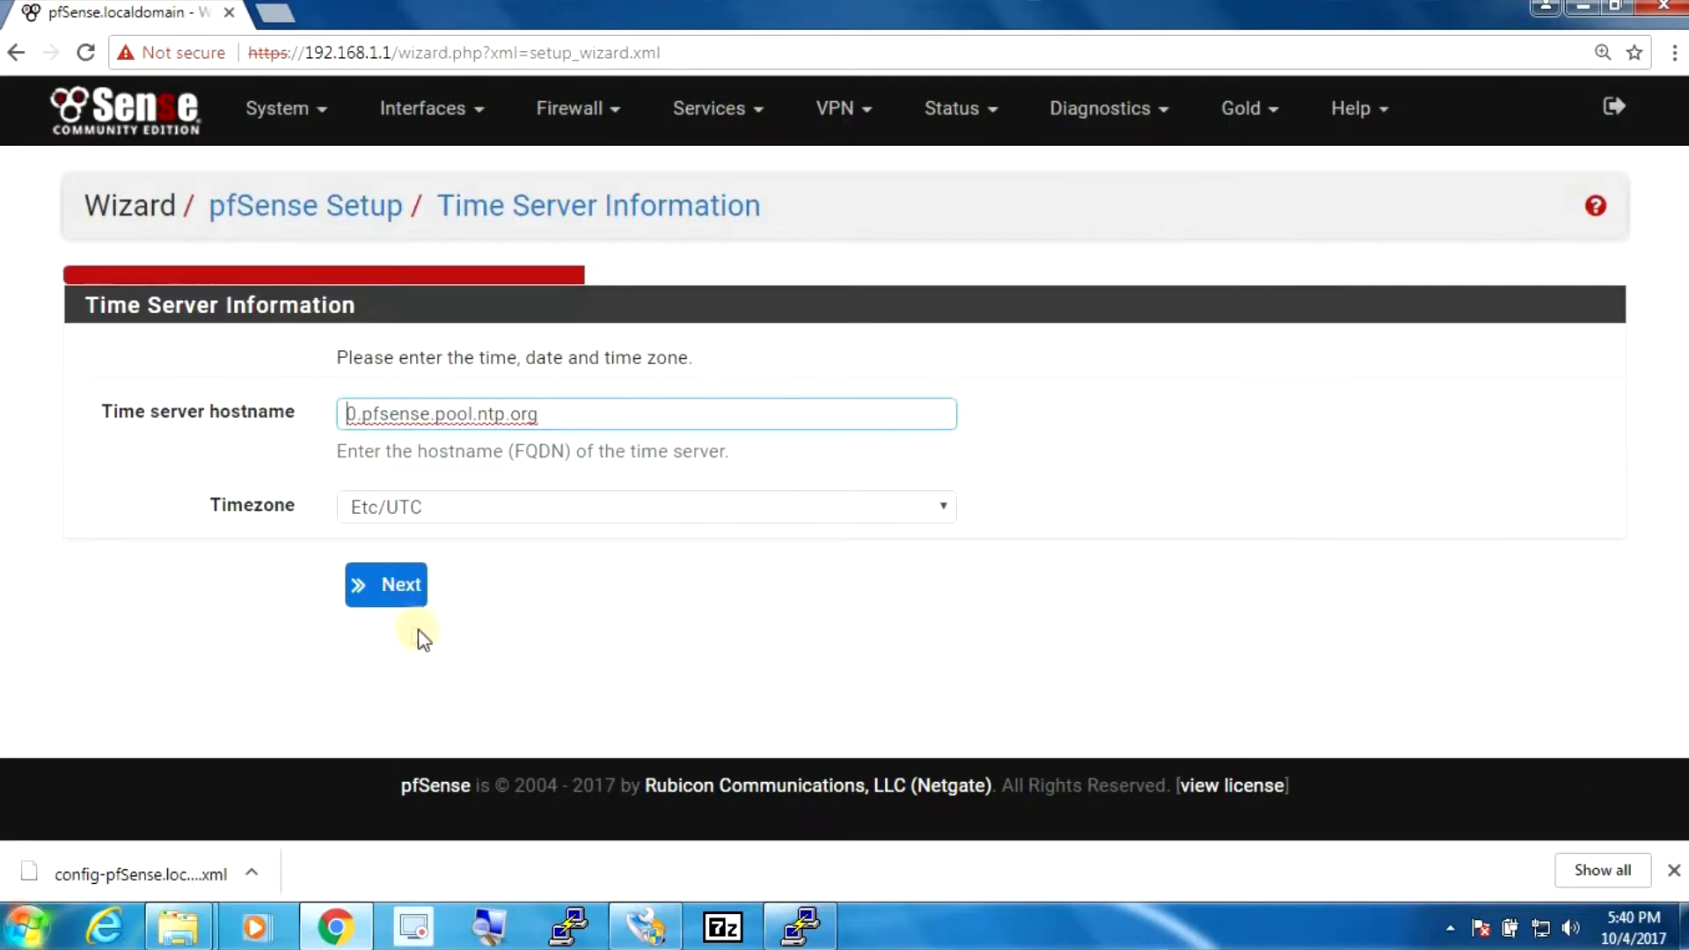
click(391, 593)
drag(1683, 273, 1684, 814)
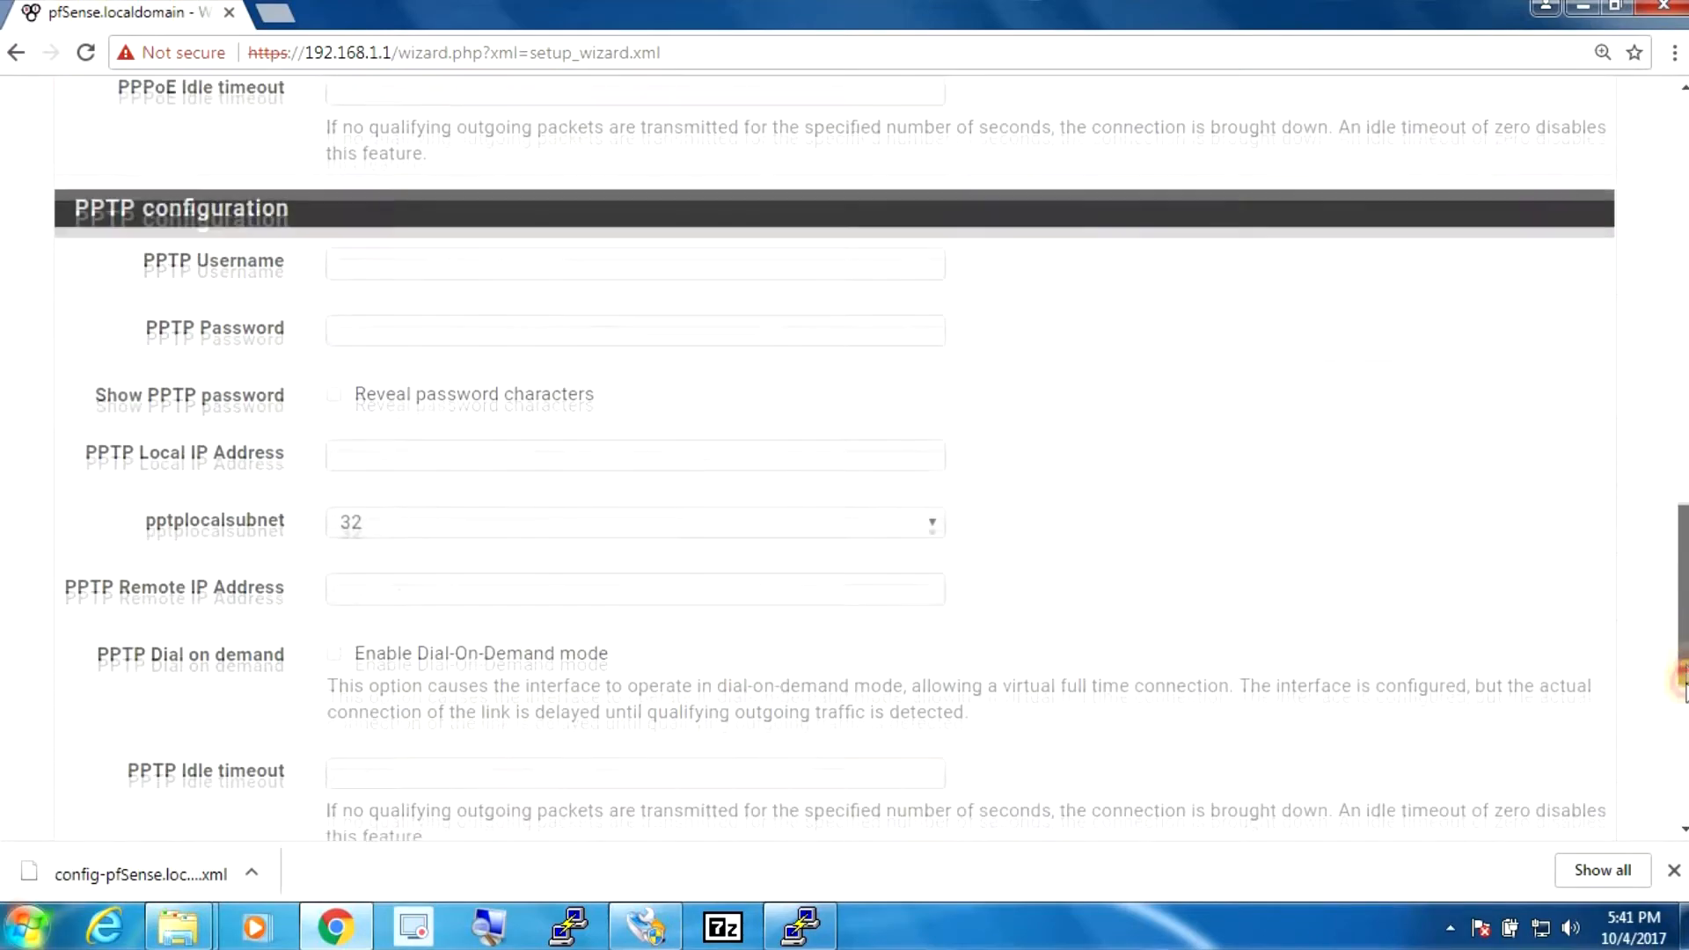
click(392, 691)
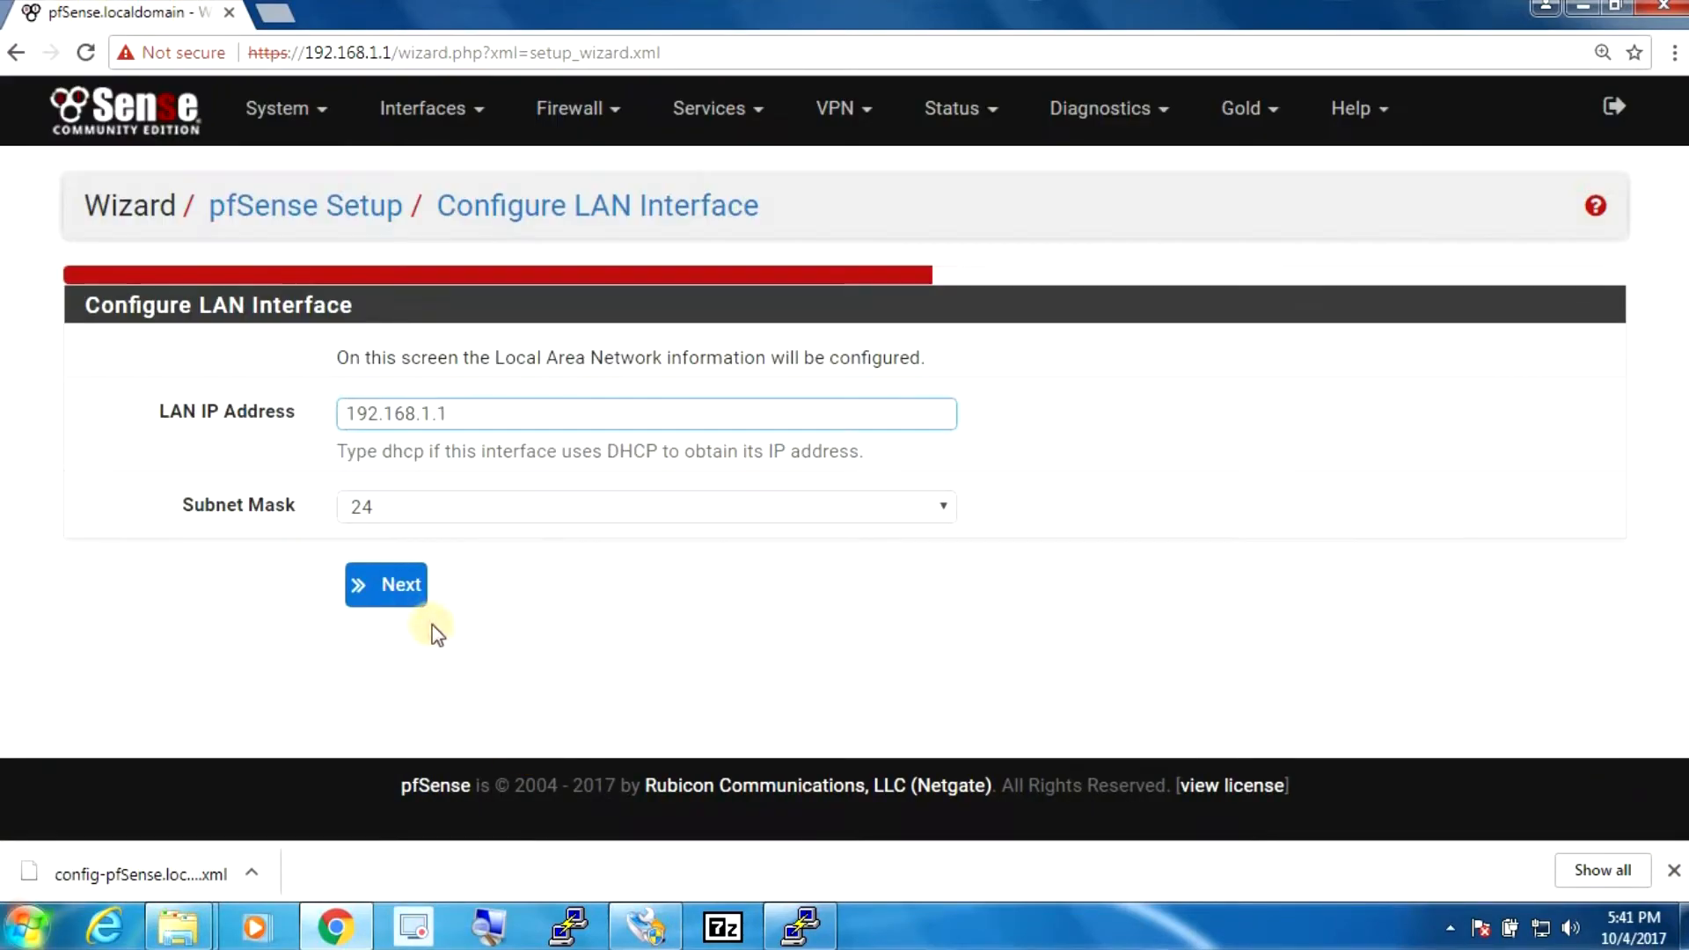
click(397, 589)
- Set and confirm the new admin password, reload, and continue to the dashboard
text(•••••••)
key(Tab)
text(•••)
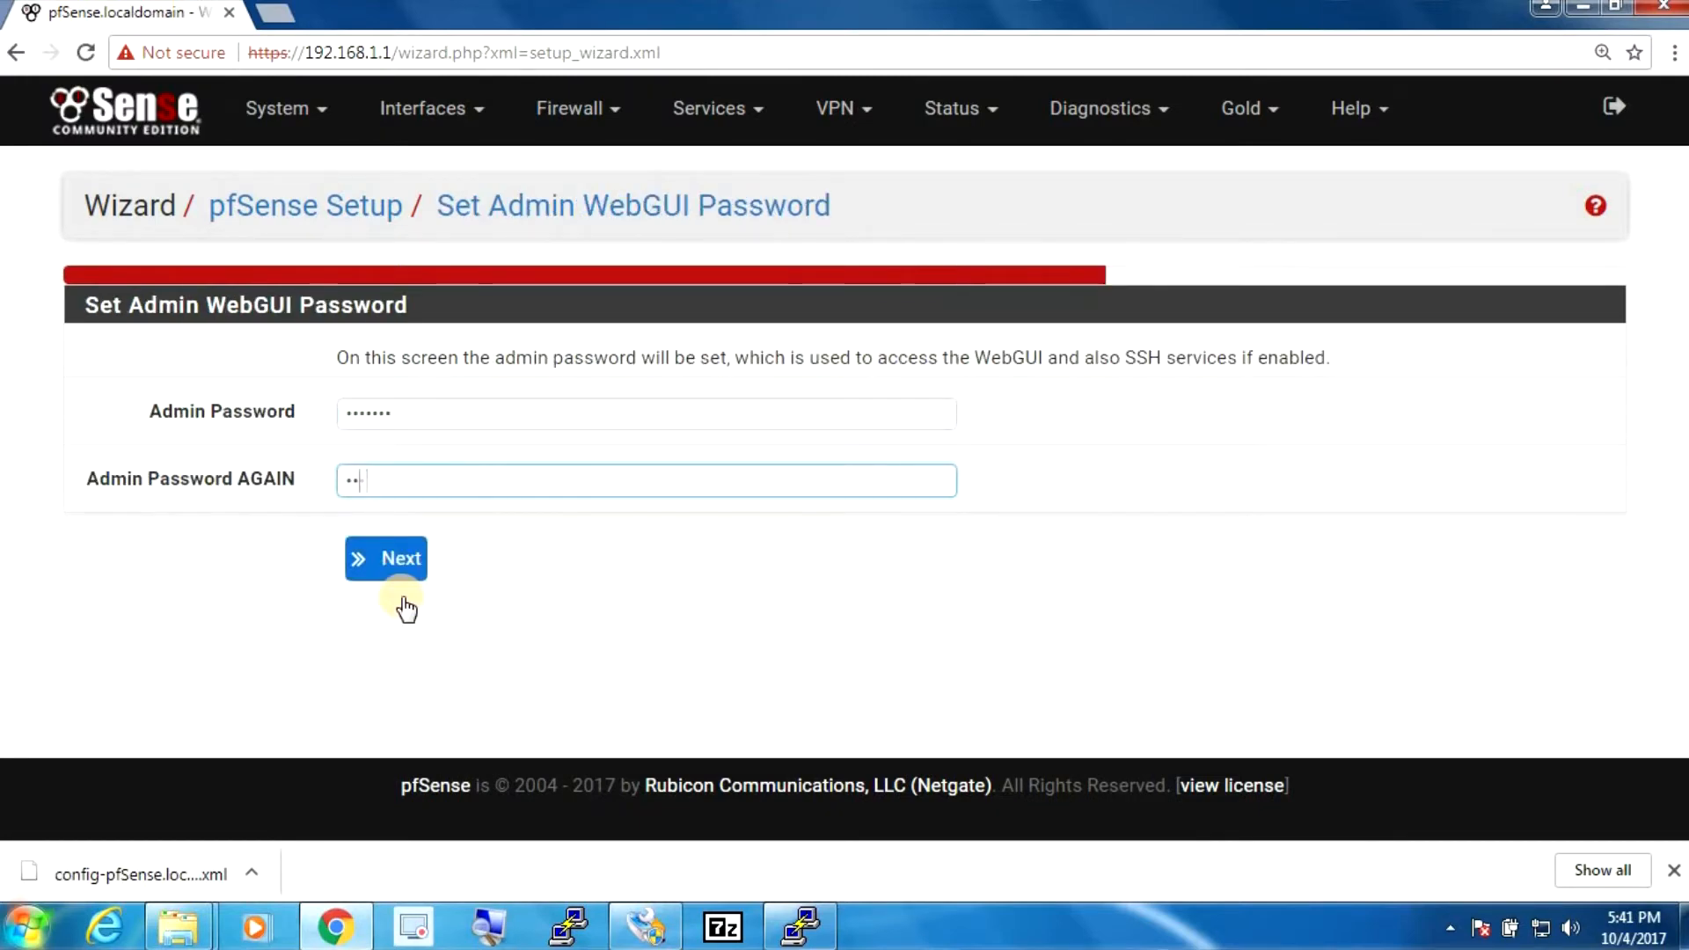
click(390, 563)
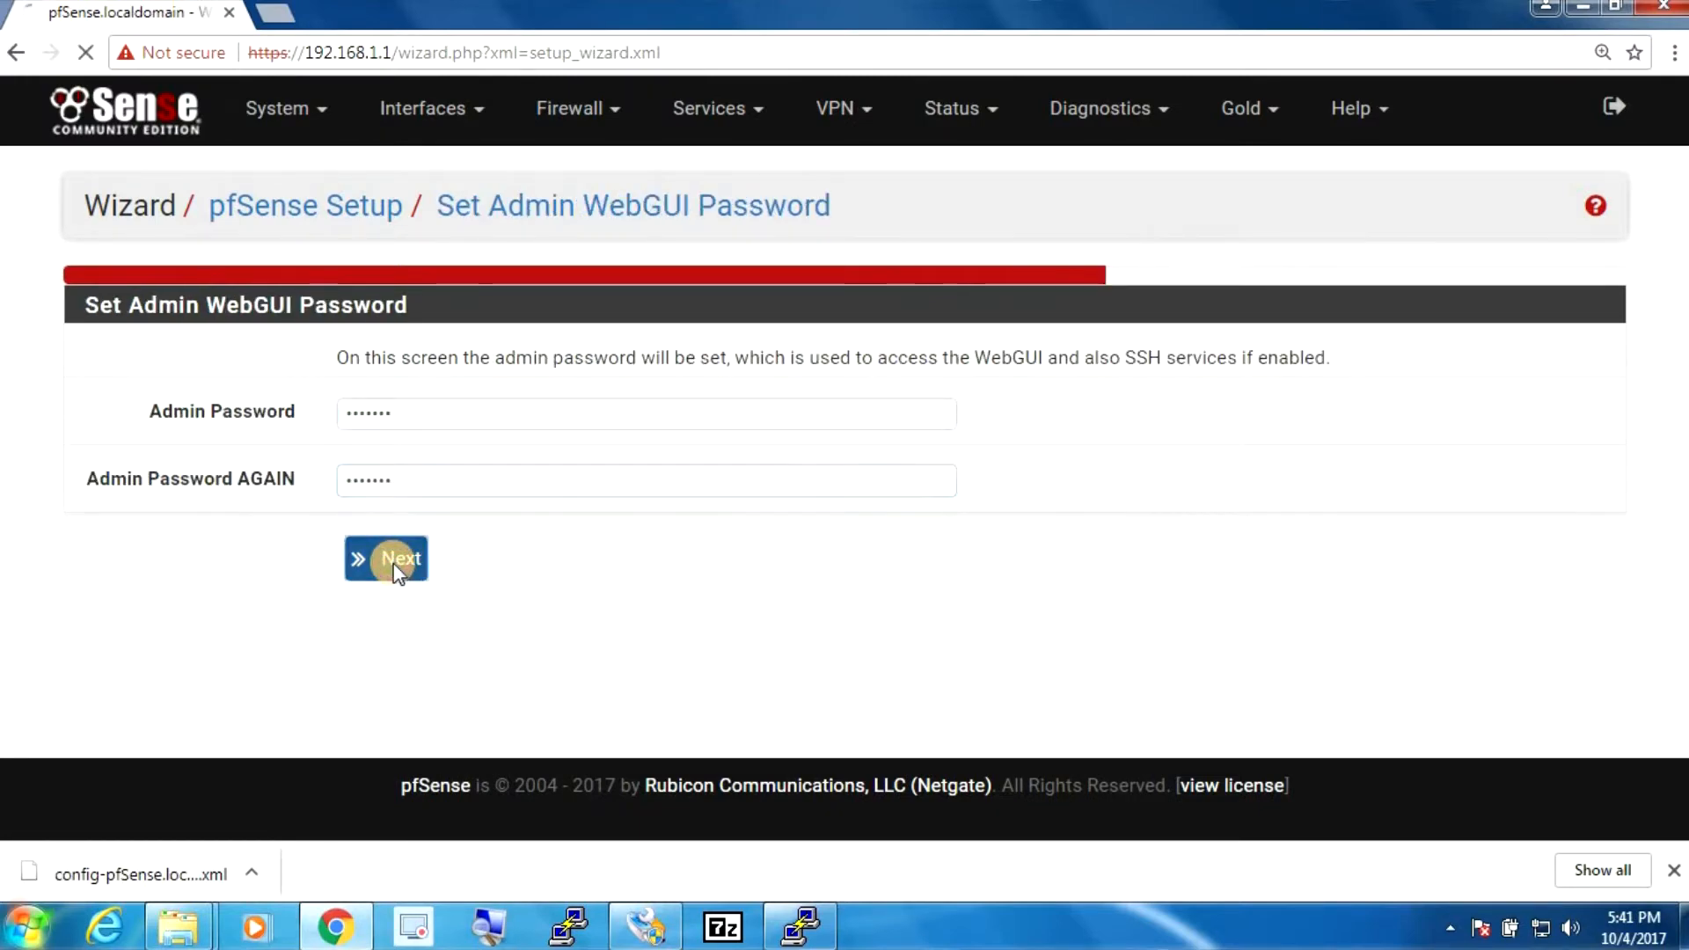
click(396, 429)
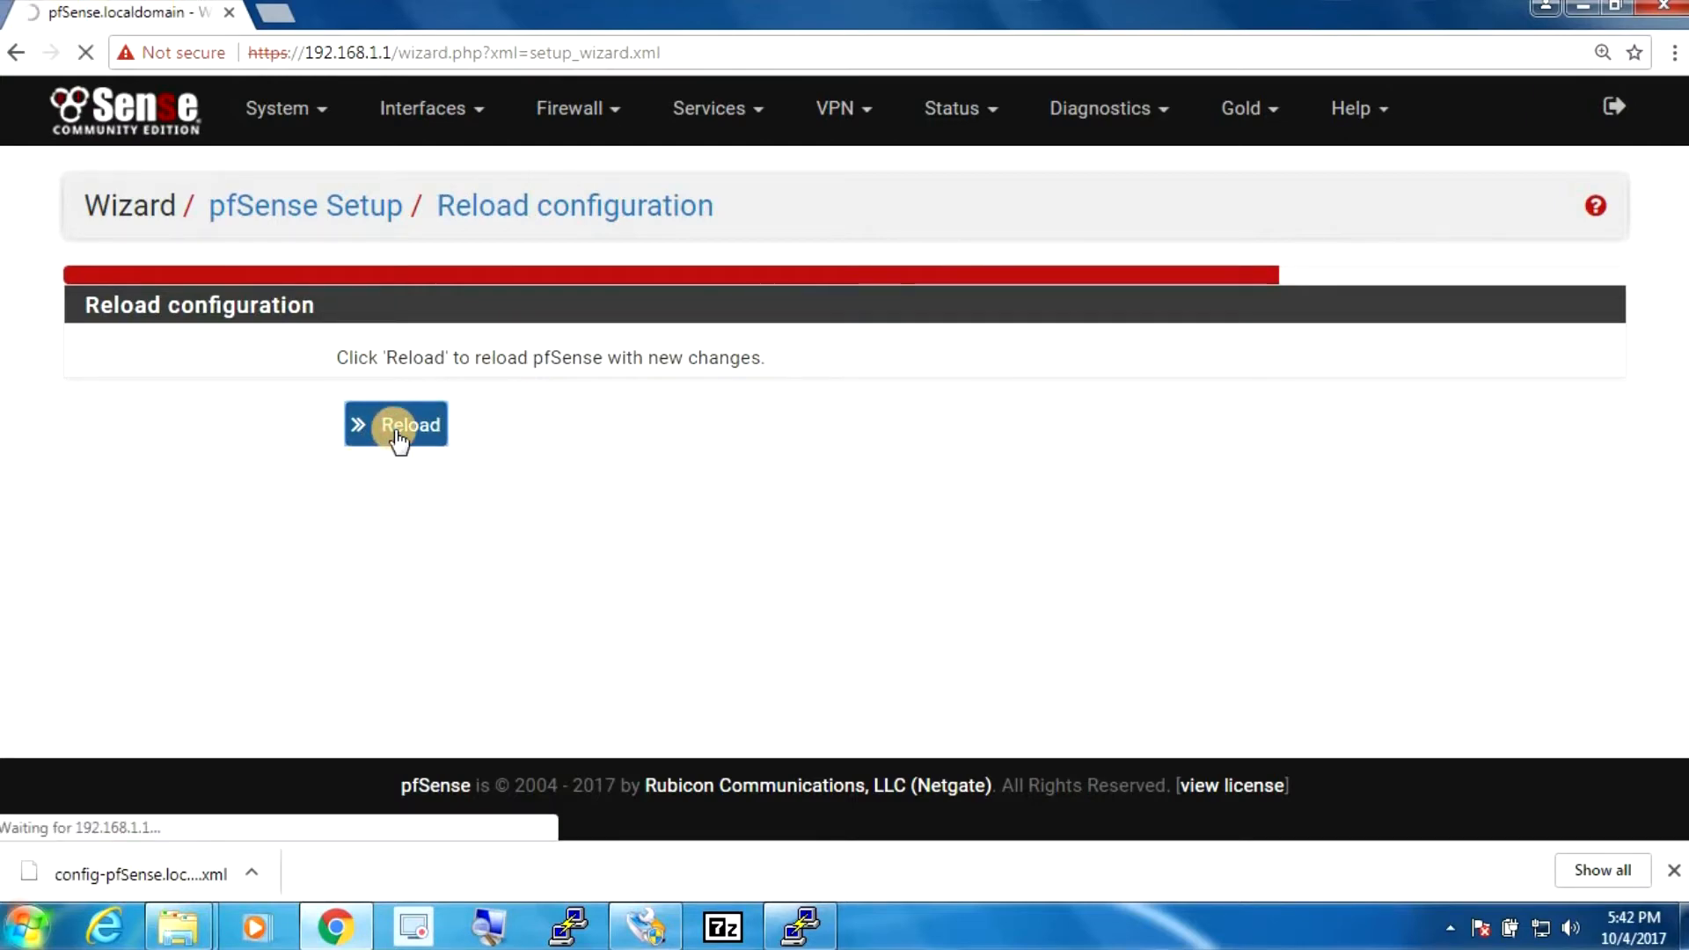
click(399, 466)
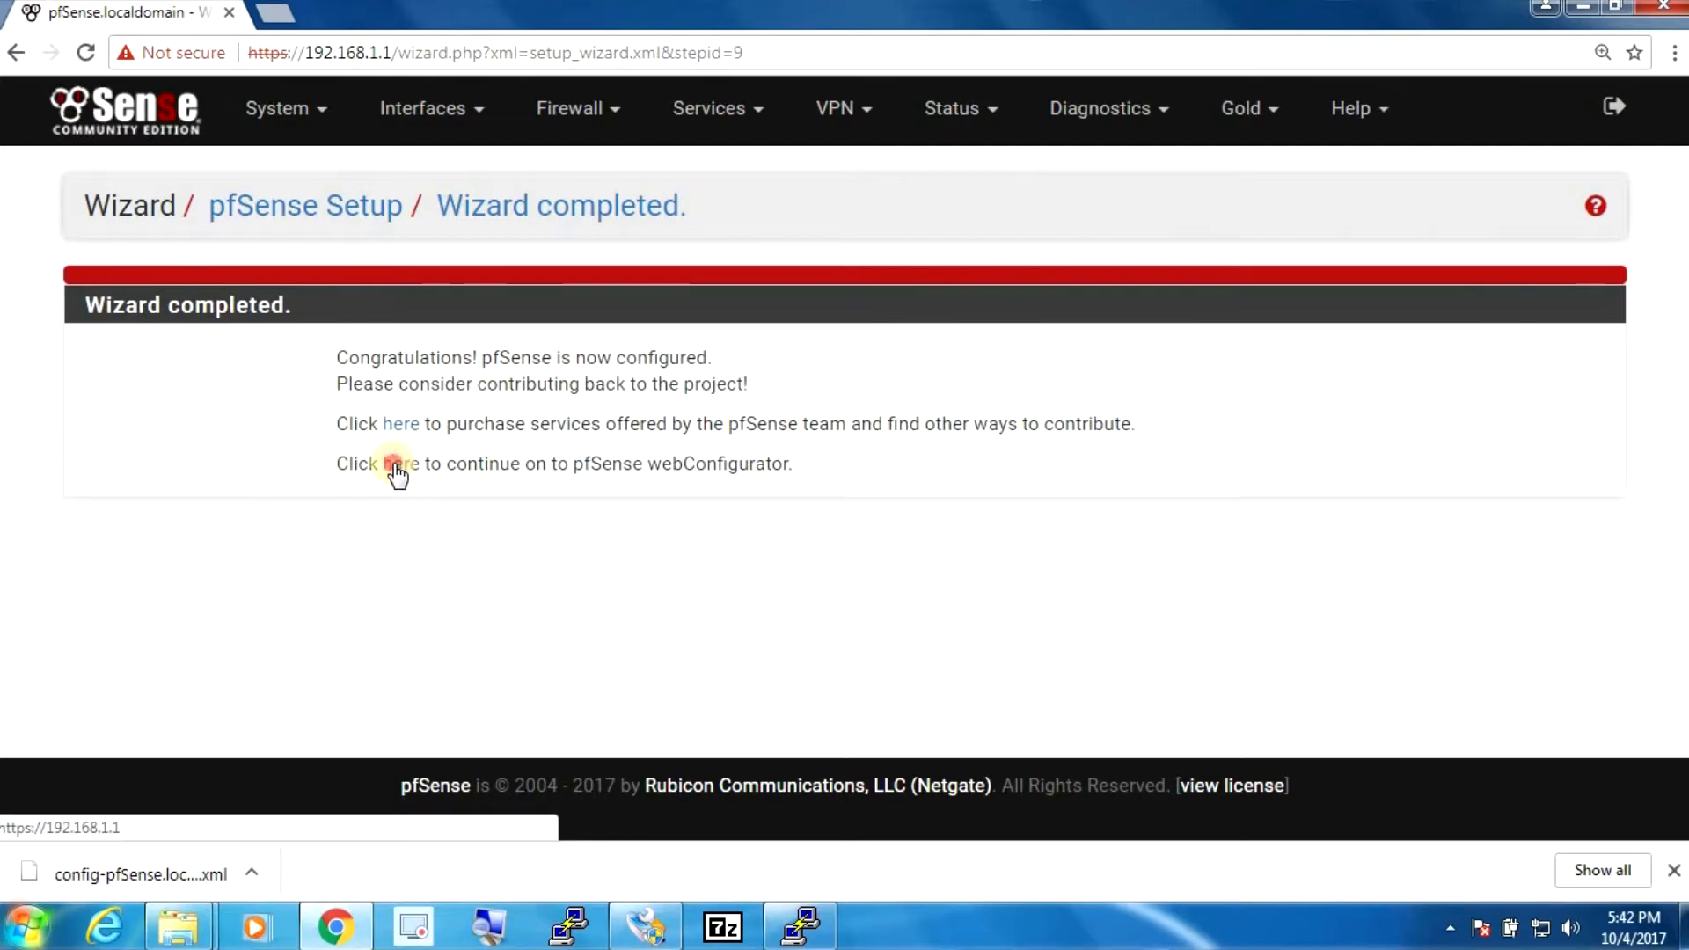
drag(1682, 273, 985, 500)
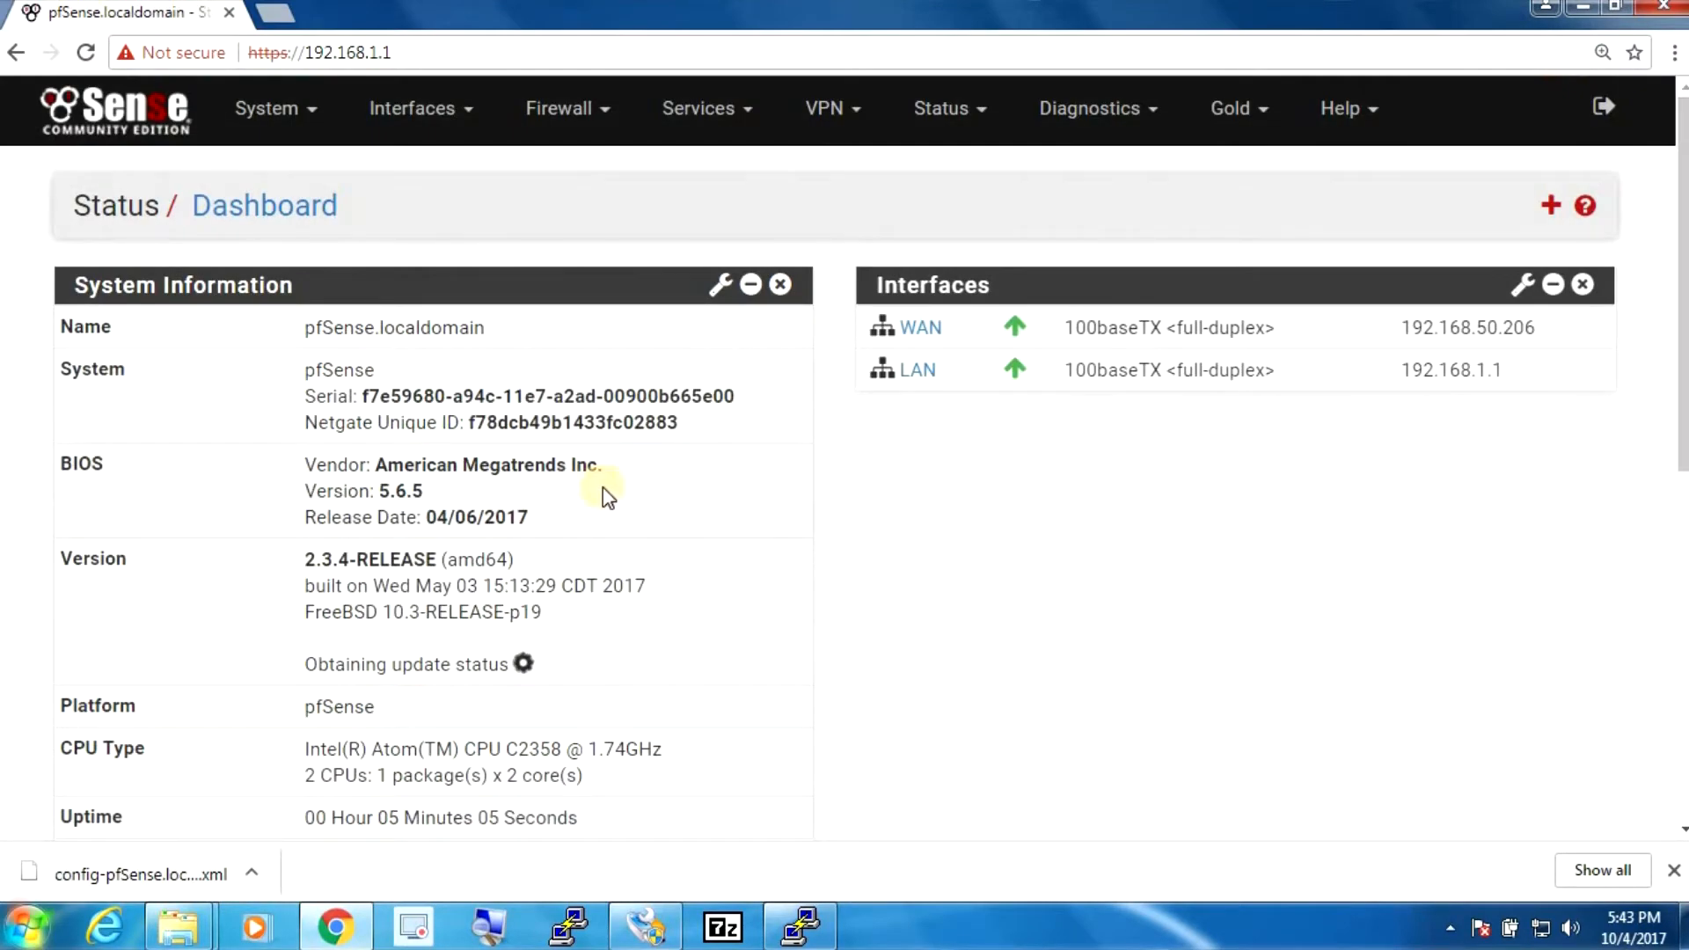
- Restore the configuration from lanner7525_Oct_4_2017.xml in Downloads and confirm the restore
click(1089, 128)
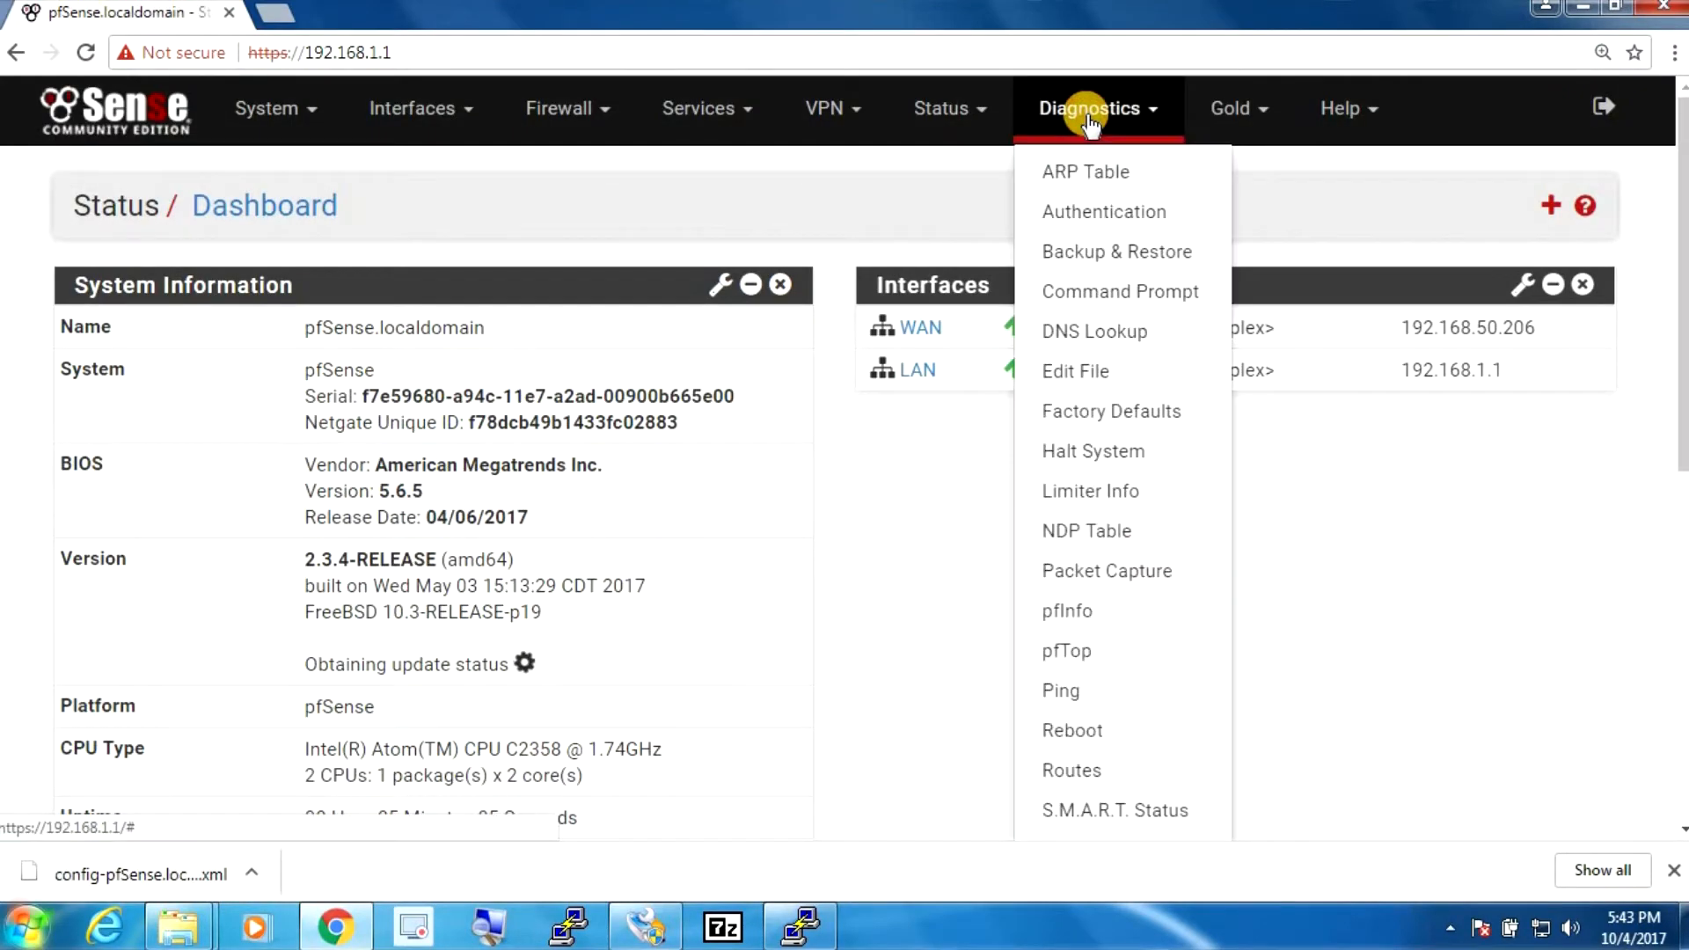
click(1078, 254)
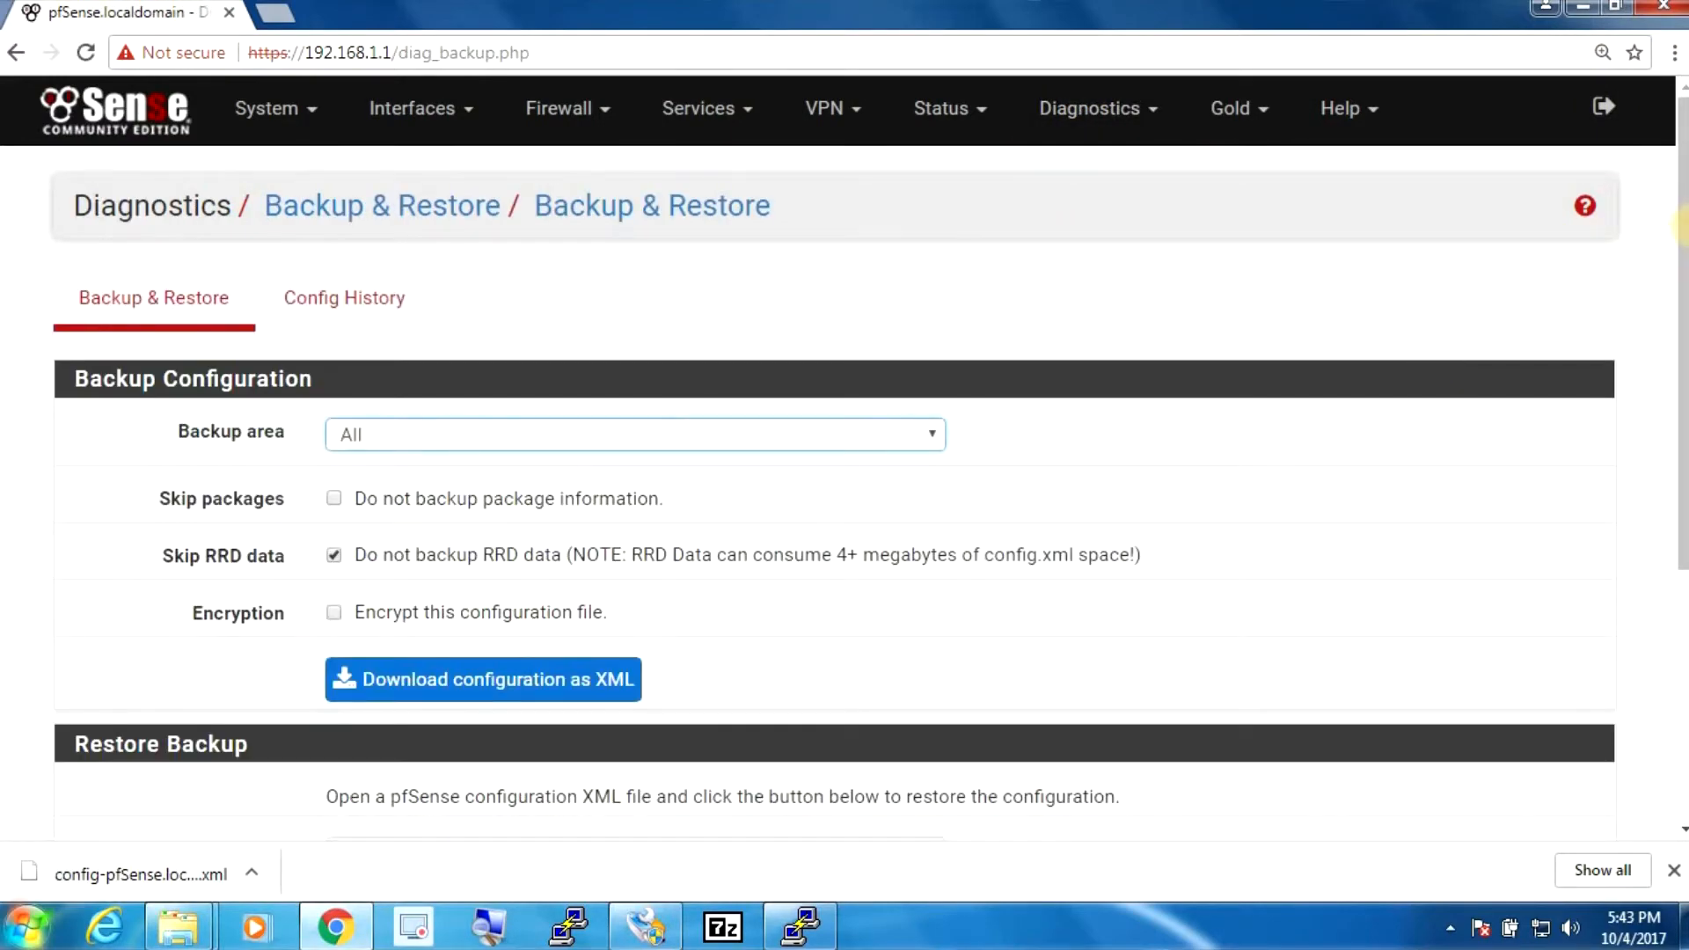
drag(1661, 236, 1668, 484)
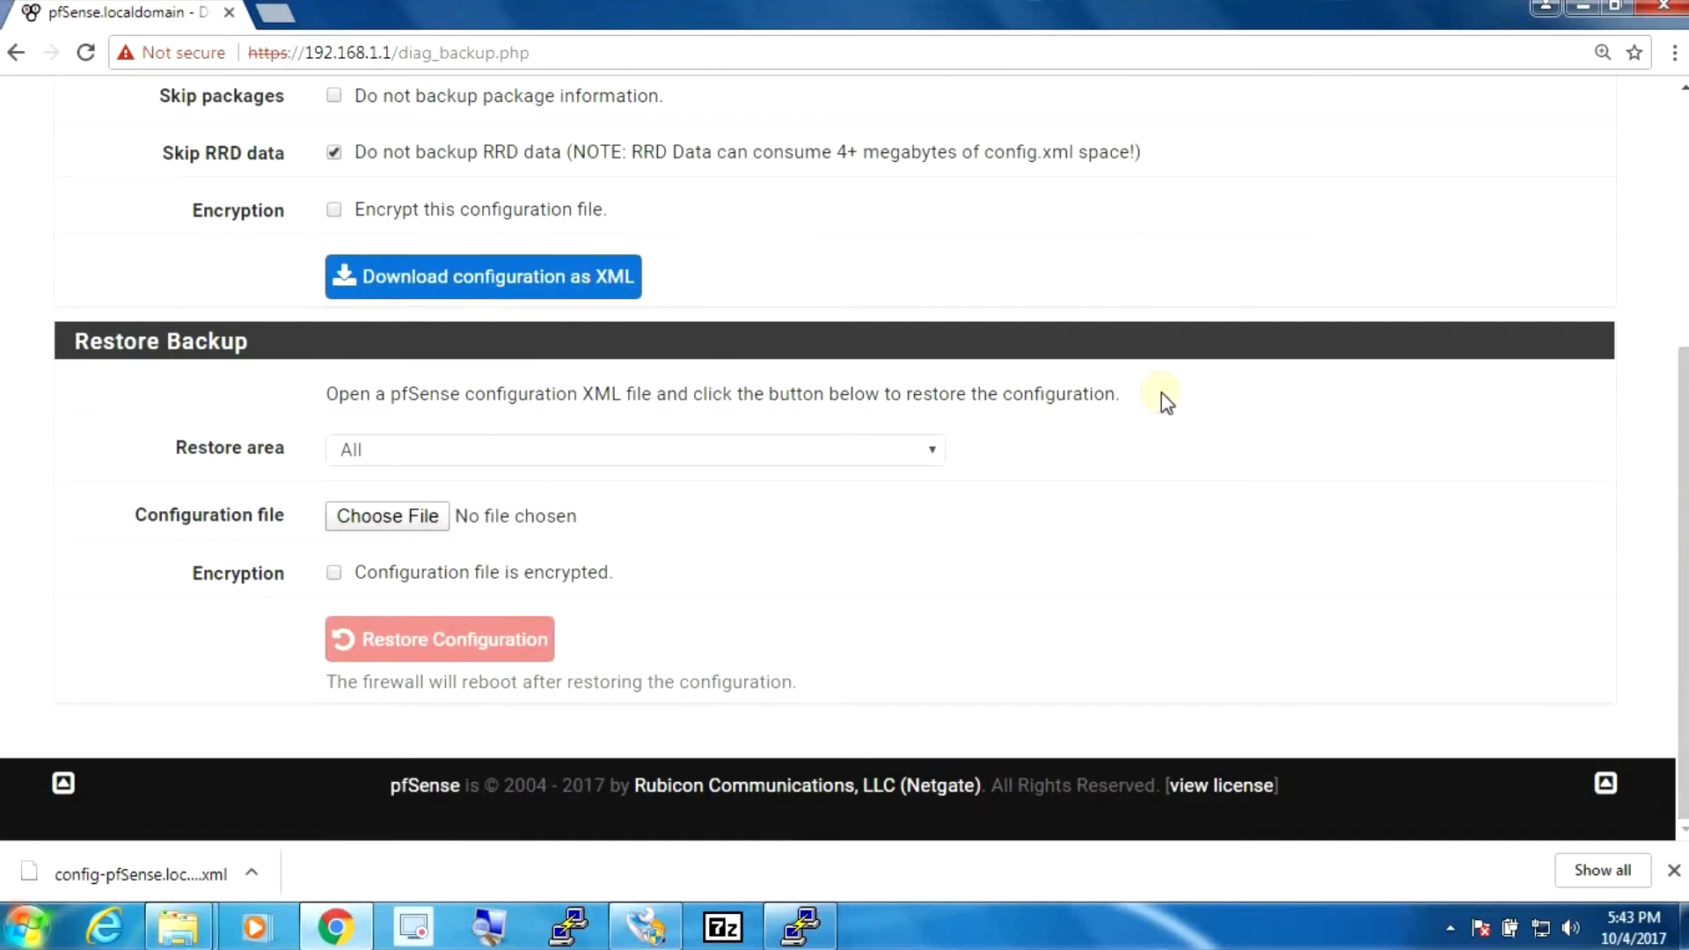
click(390, 517)
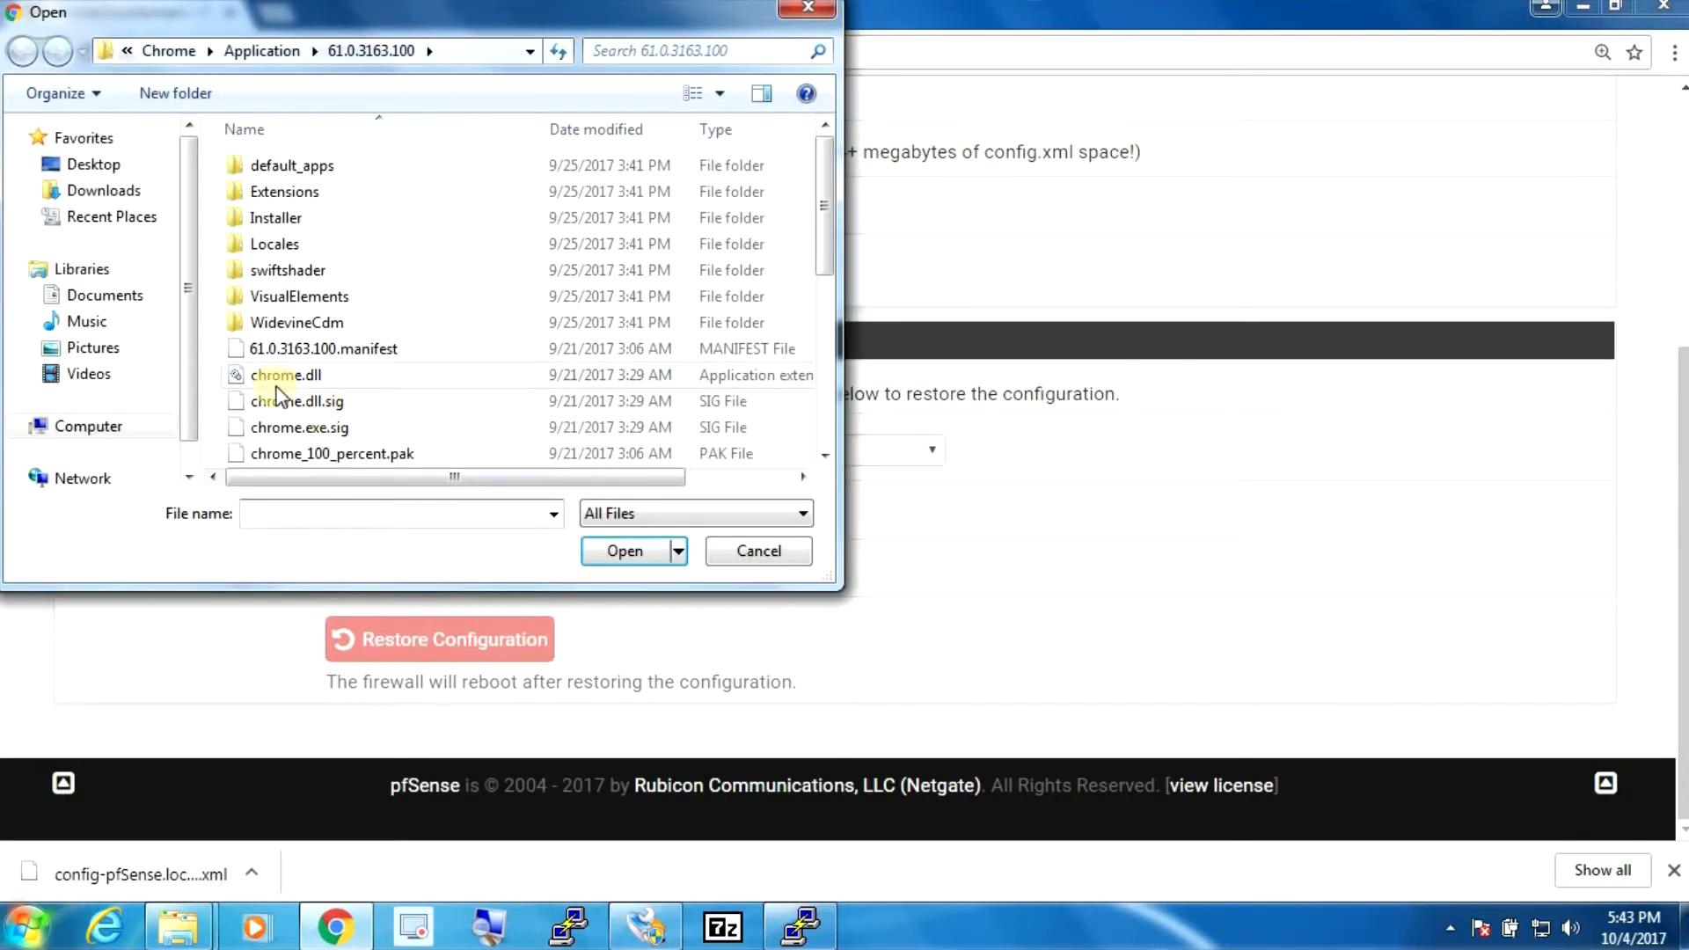
click(104, 190)
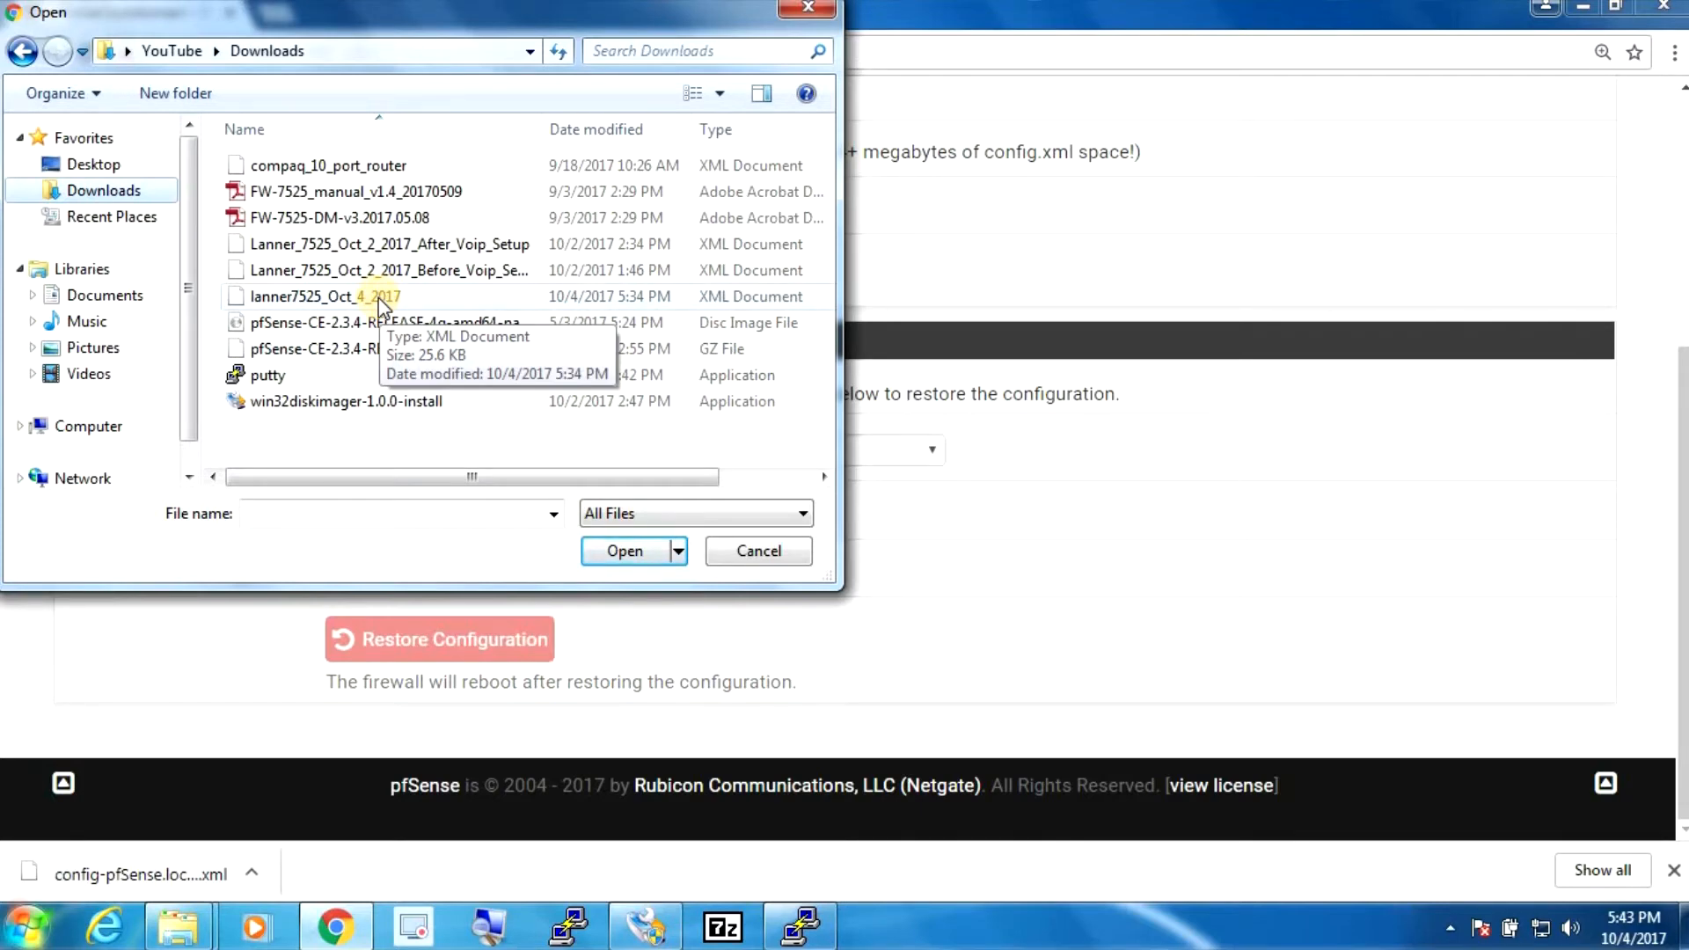
double_click(378, 297)
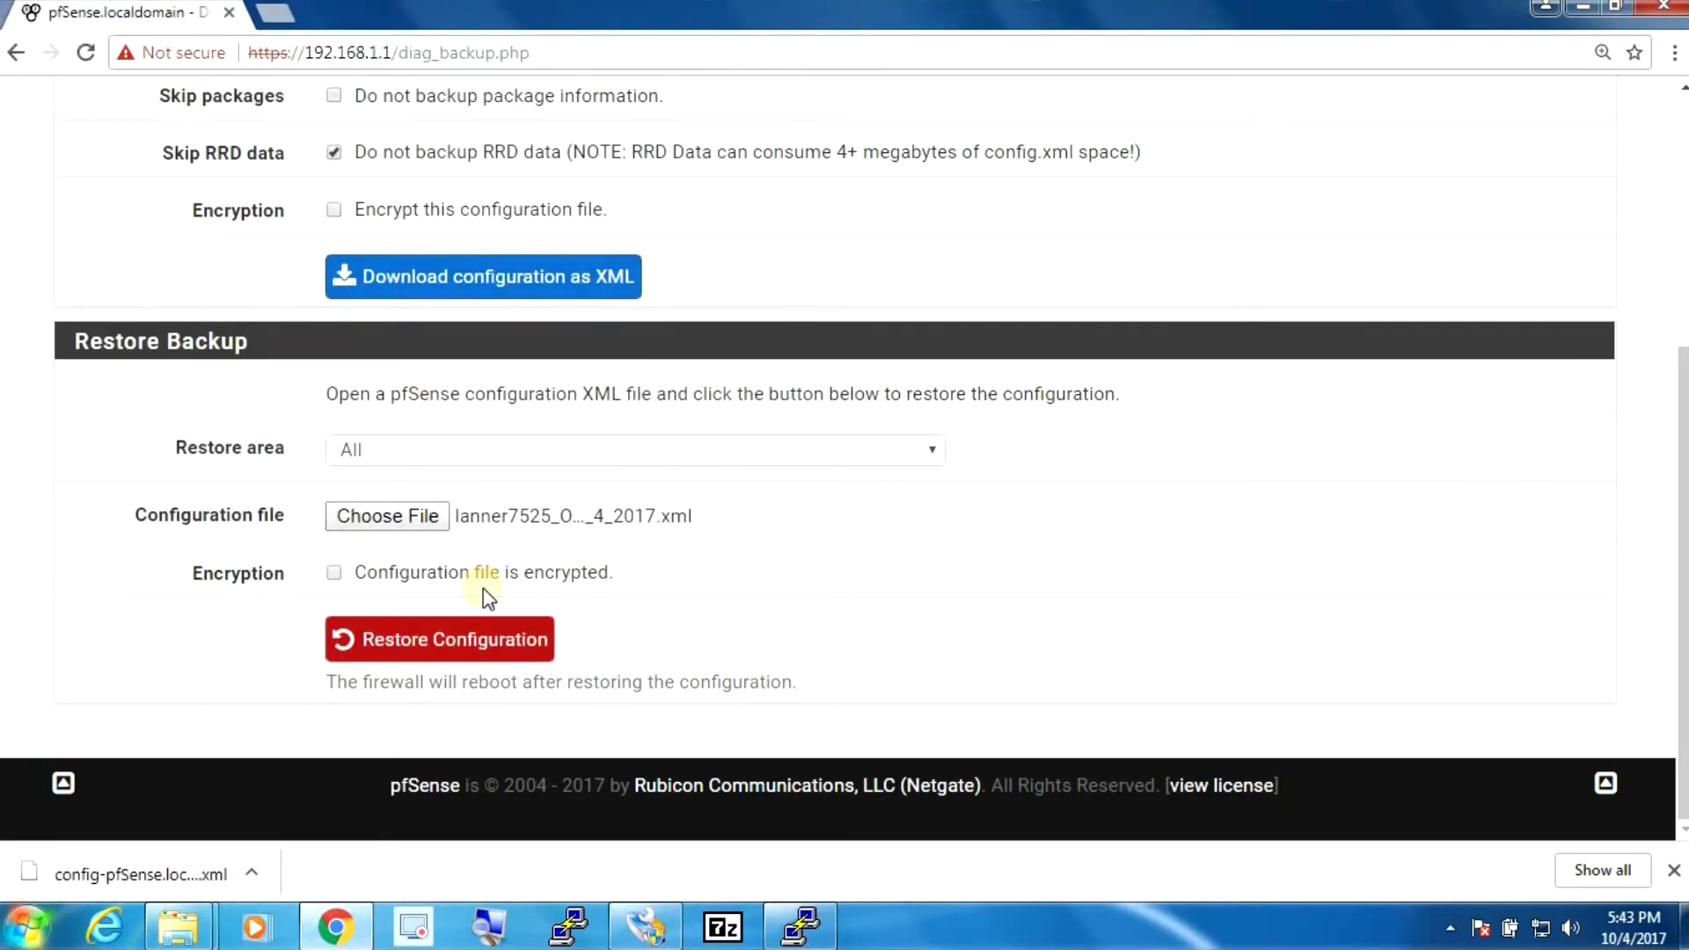
click(426, 651)
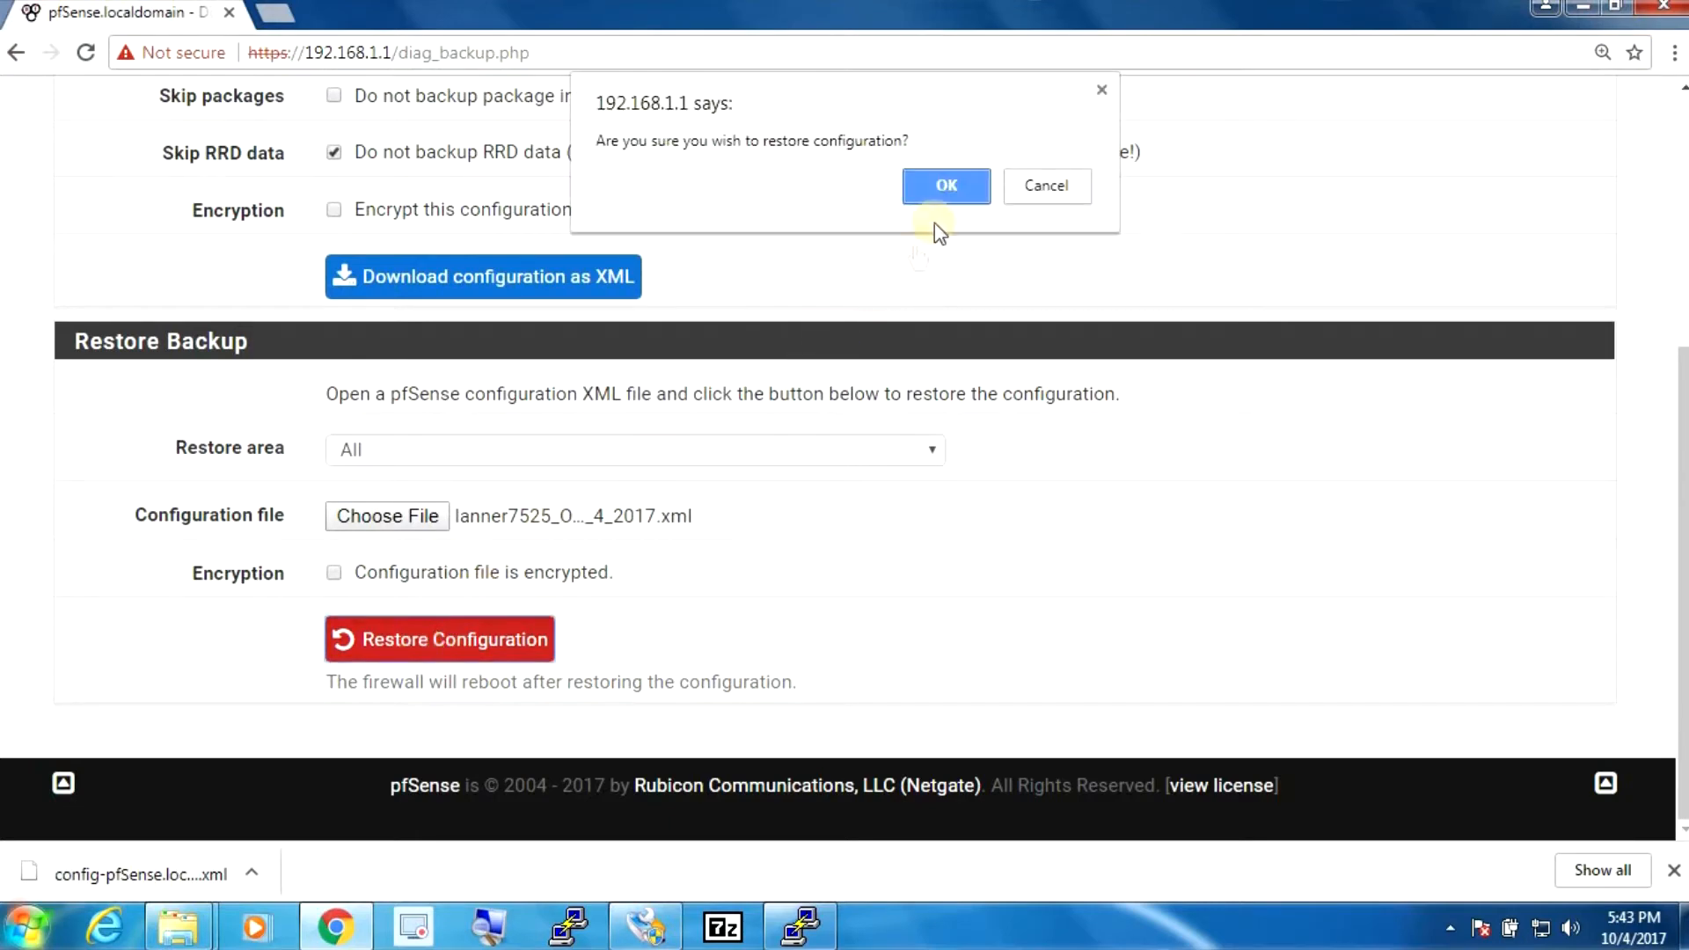
click(945, 186)
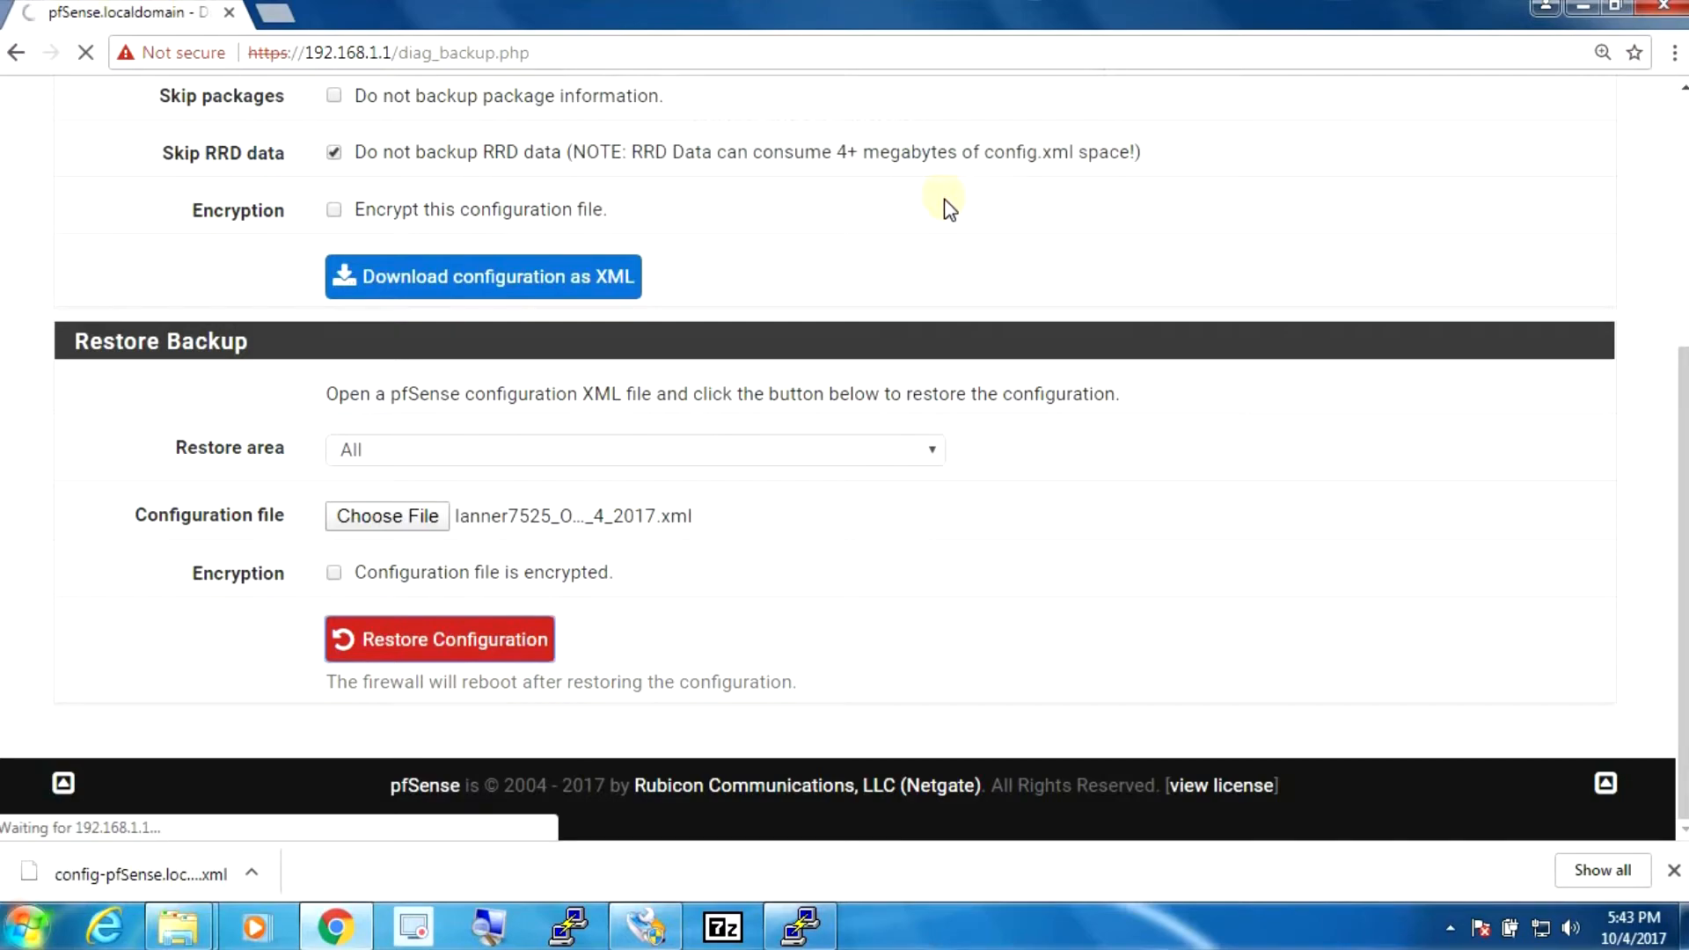
click(800, 926)
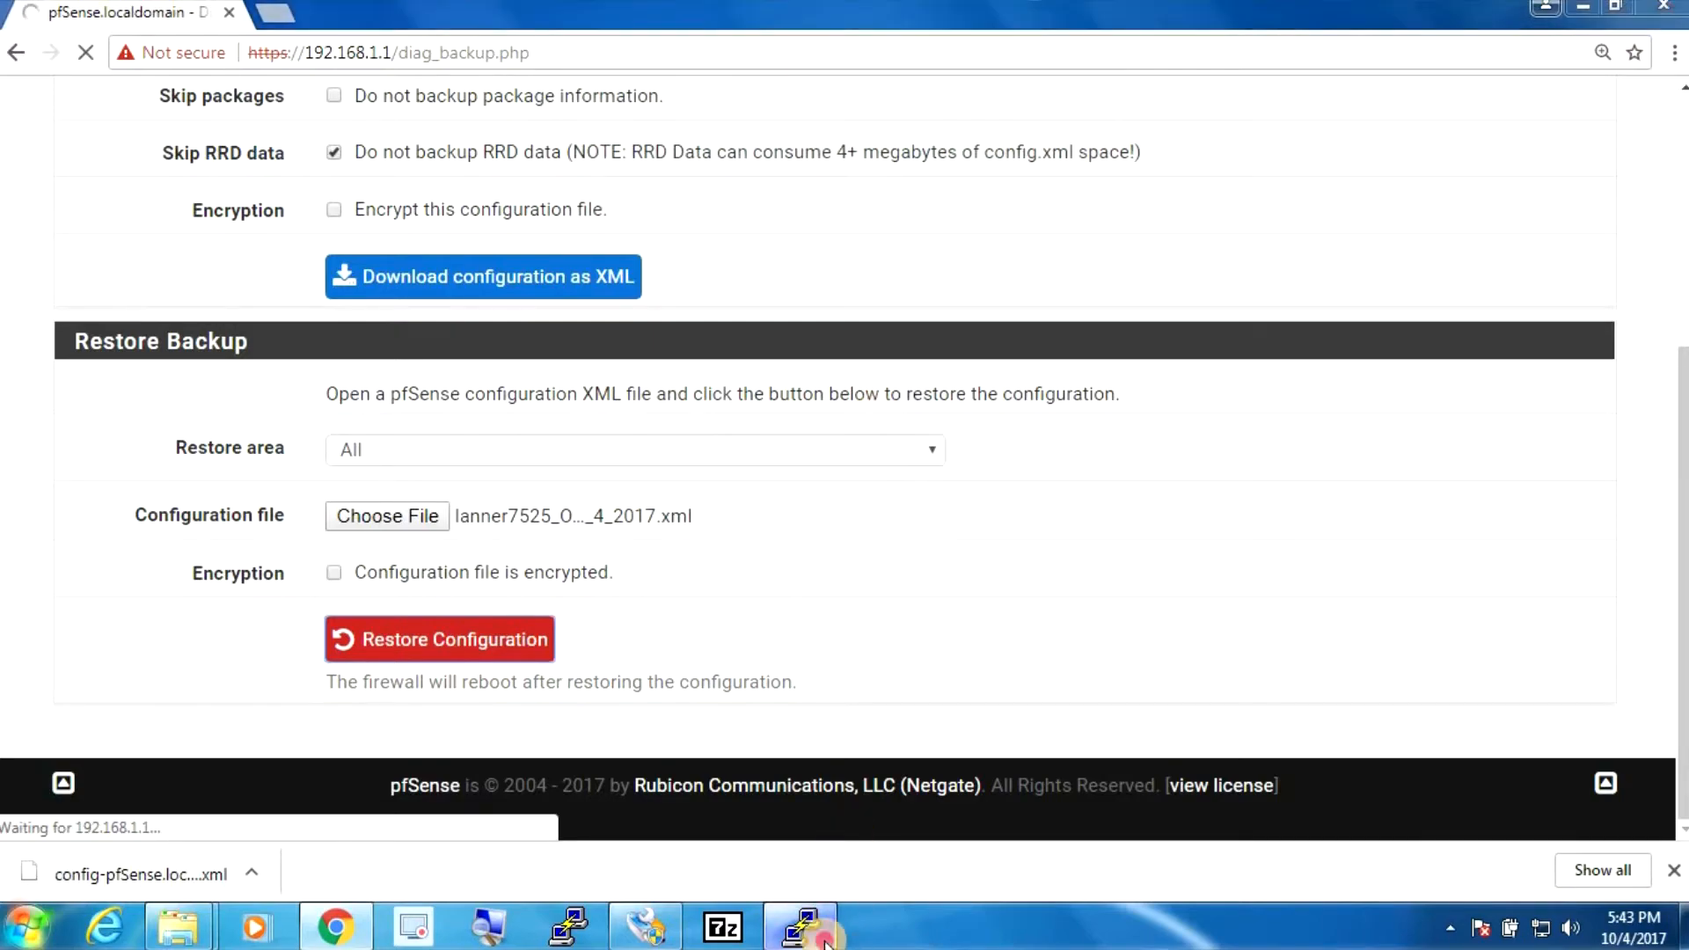
- Move the PuTTY COM4 console aside and lower to watch the reboot
drag(662, 151, 1358, 121)
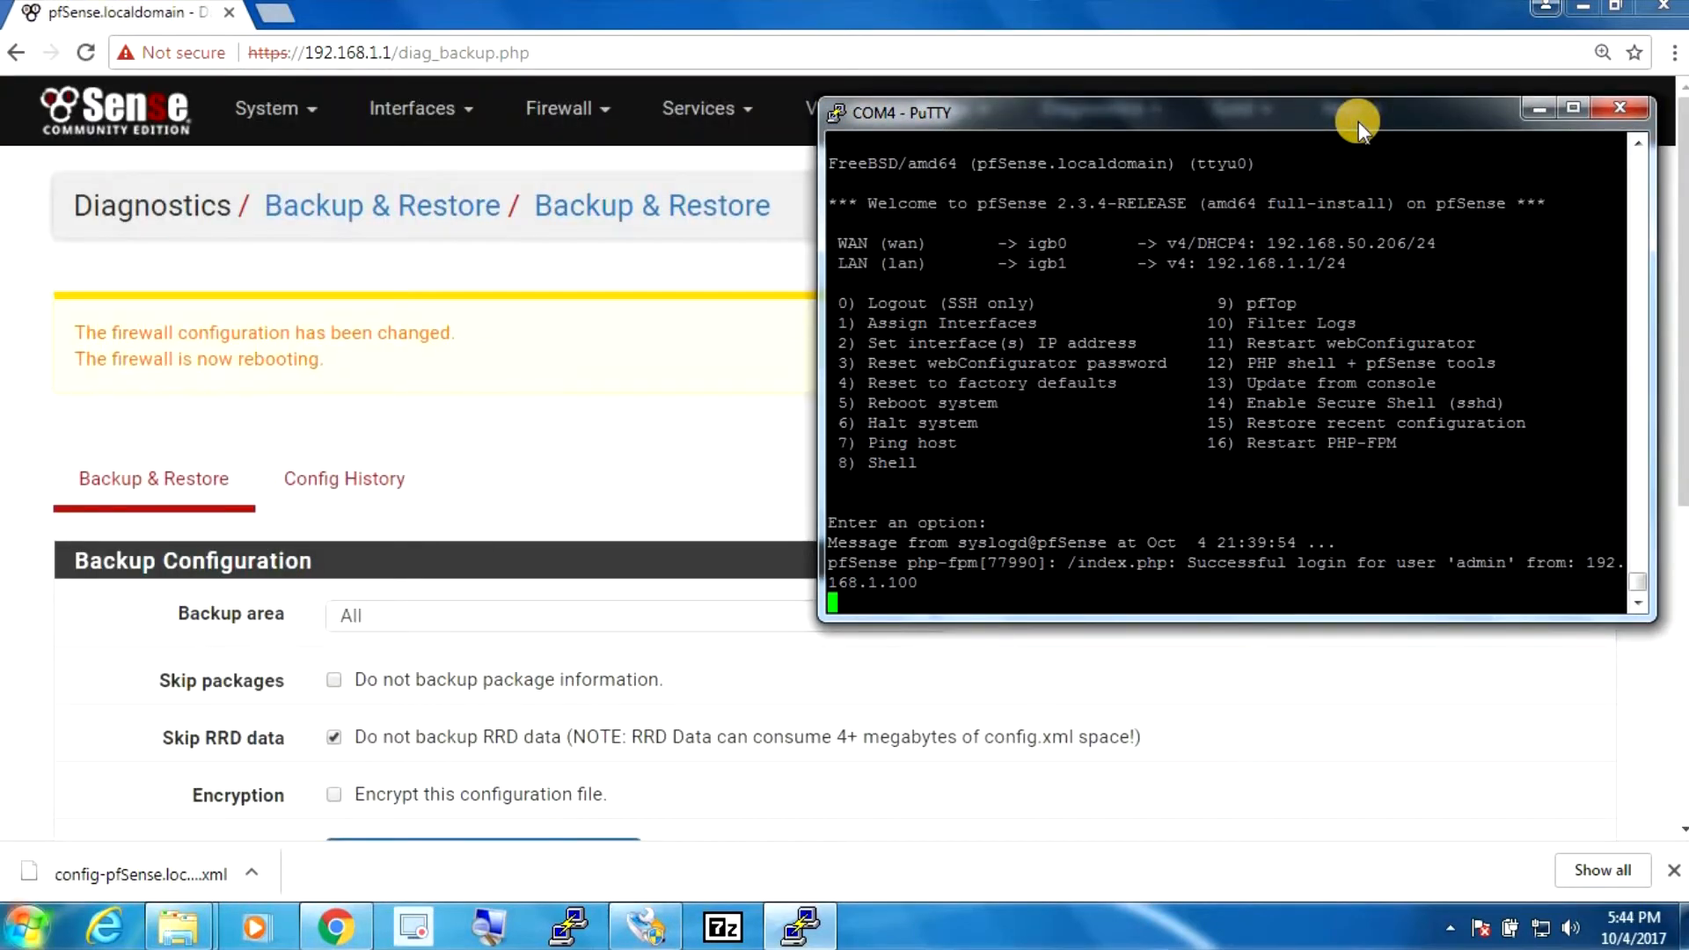
drag(1358, 121, 1354, 287)
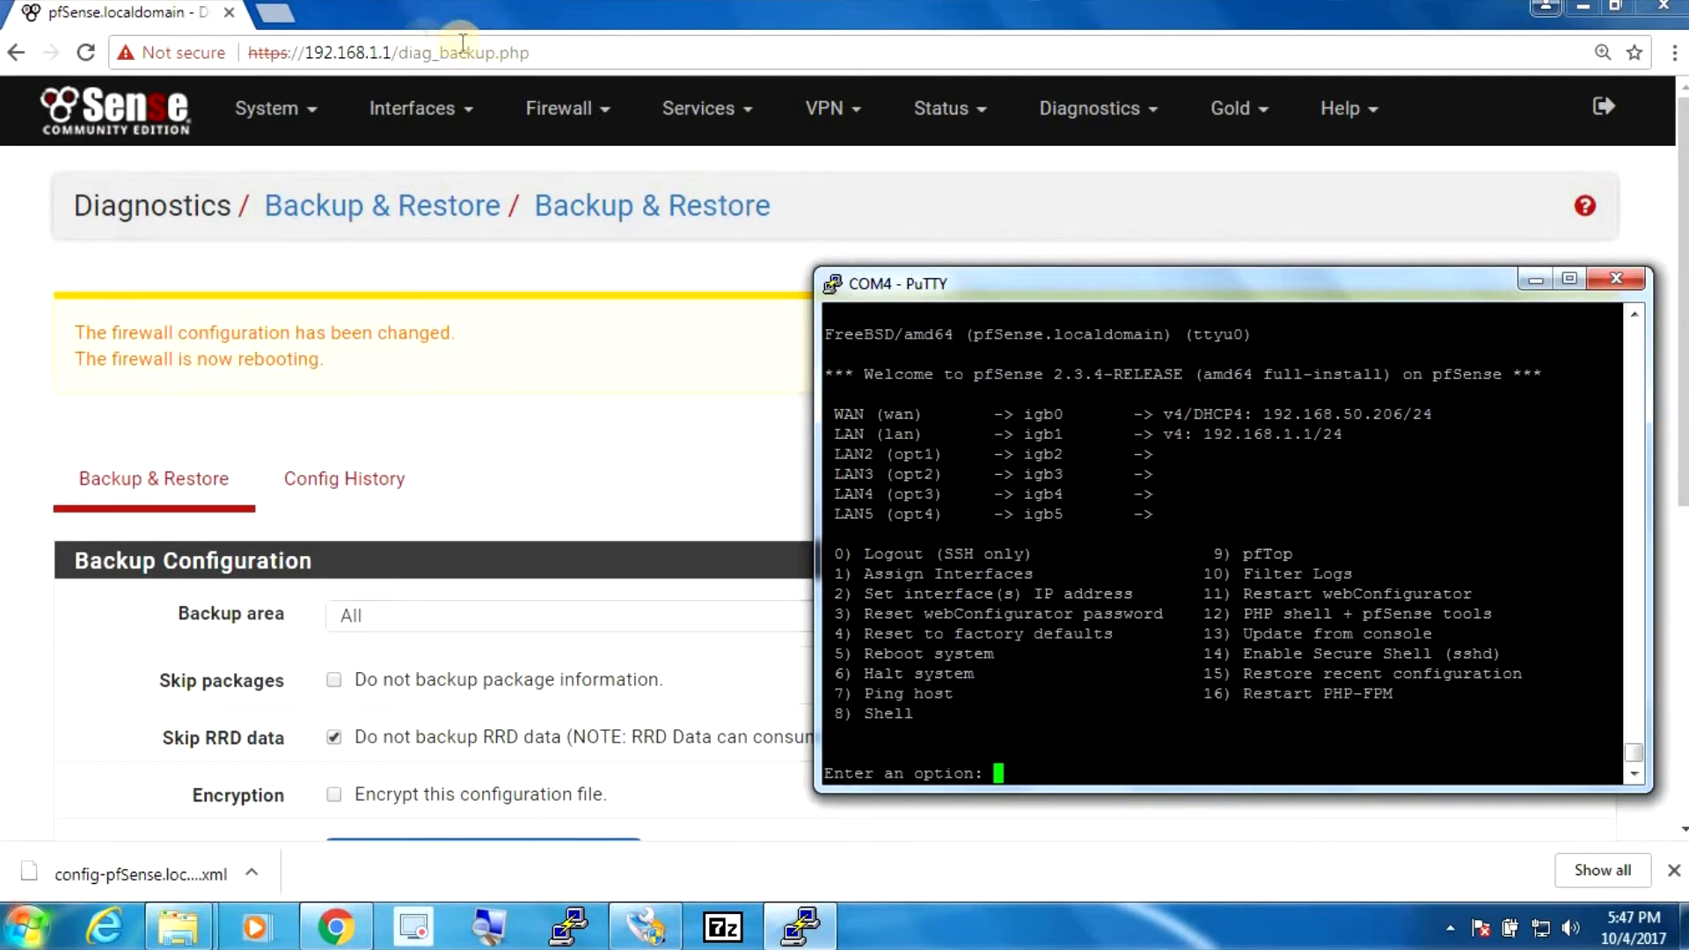
- Log back in as admin and check the dashboard lists WAN, LAN and LAN2–LAN5
drag(393, 51, 622, 74)
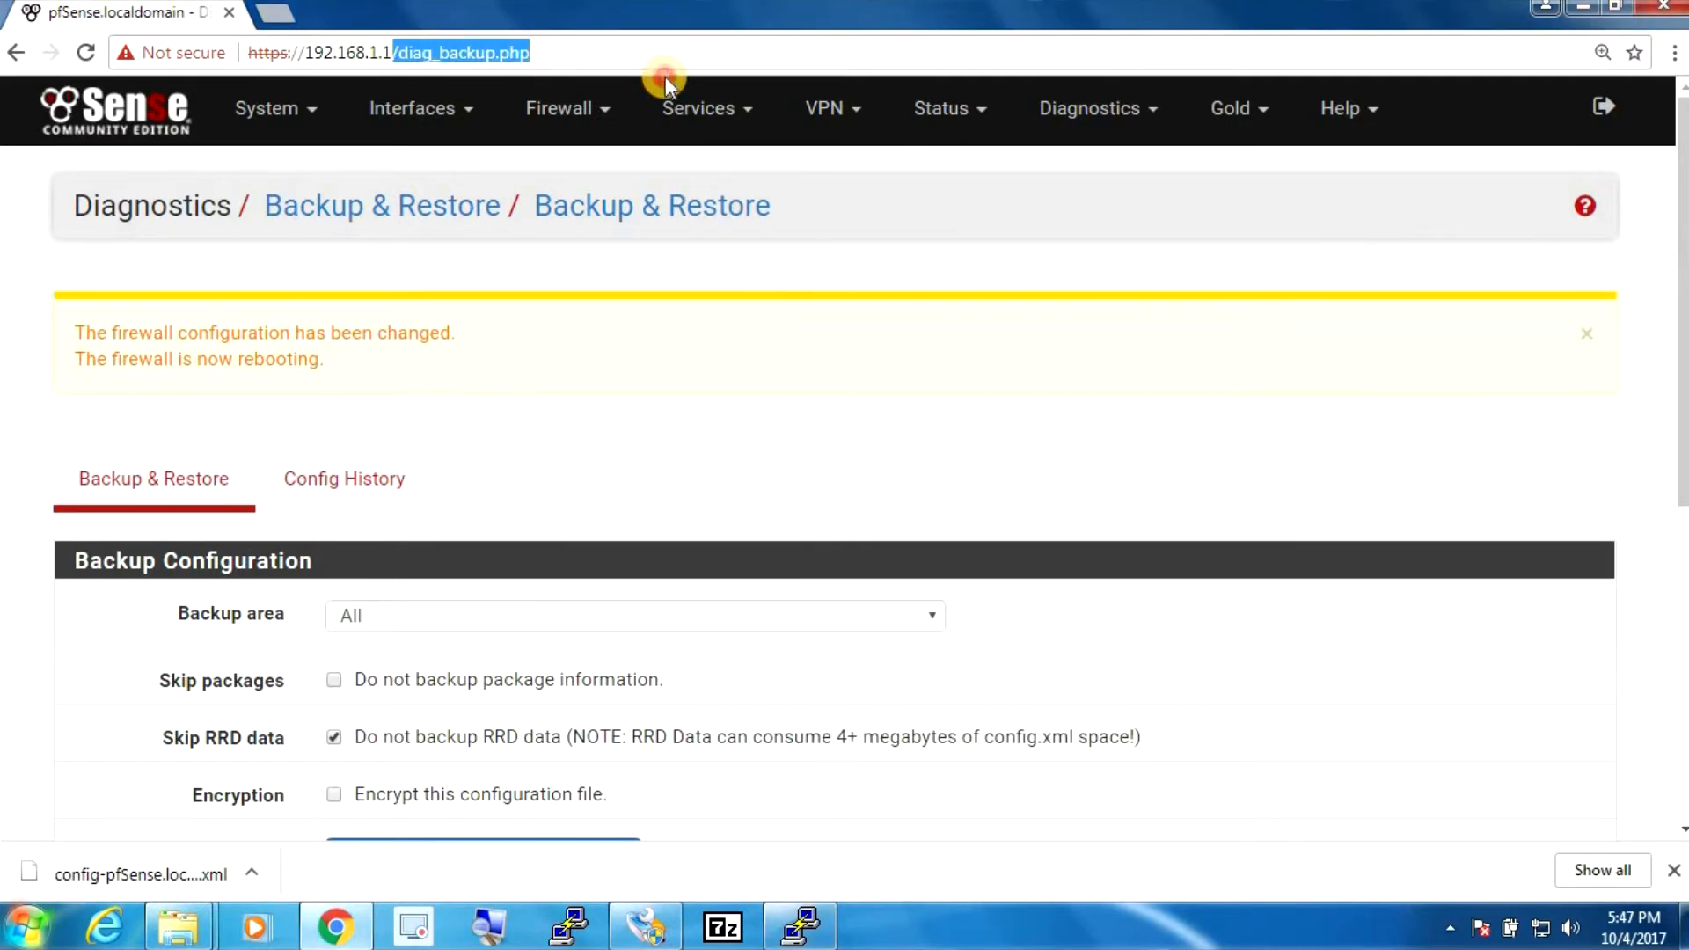
key(BackSpace)
key(Return)
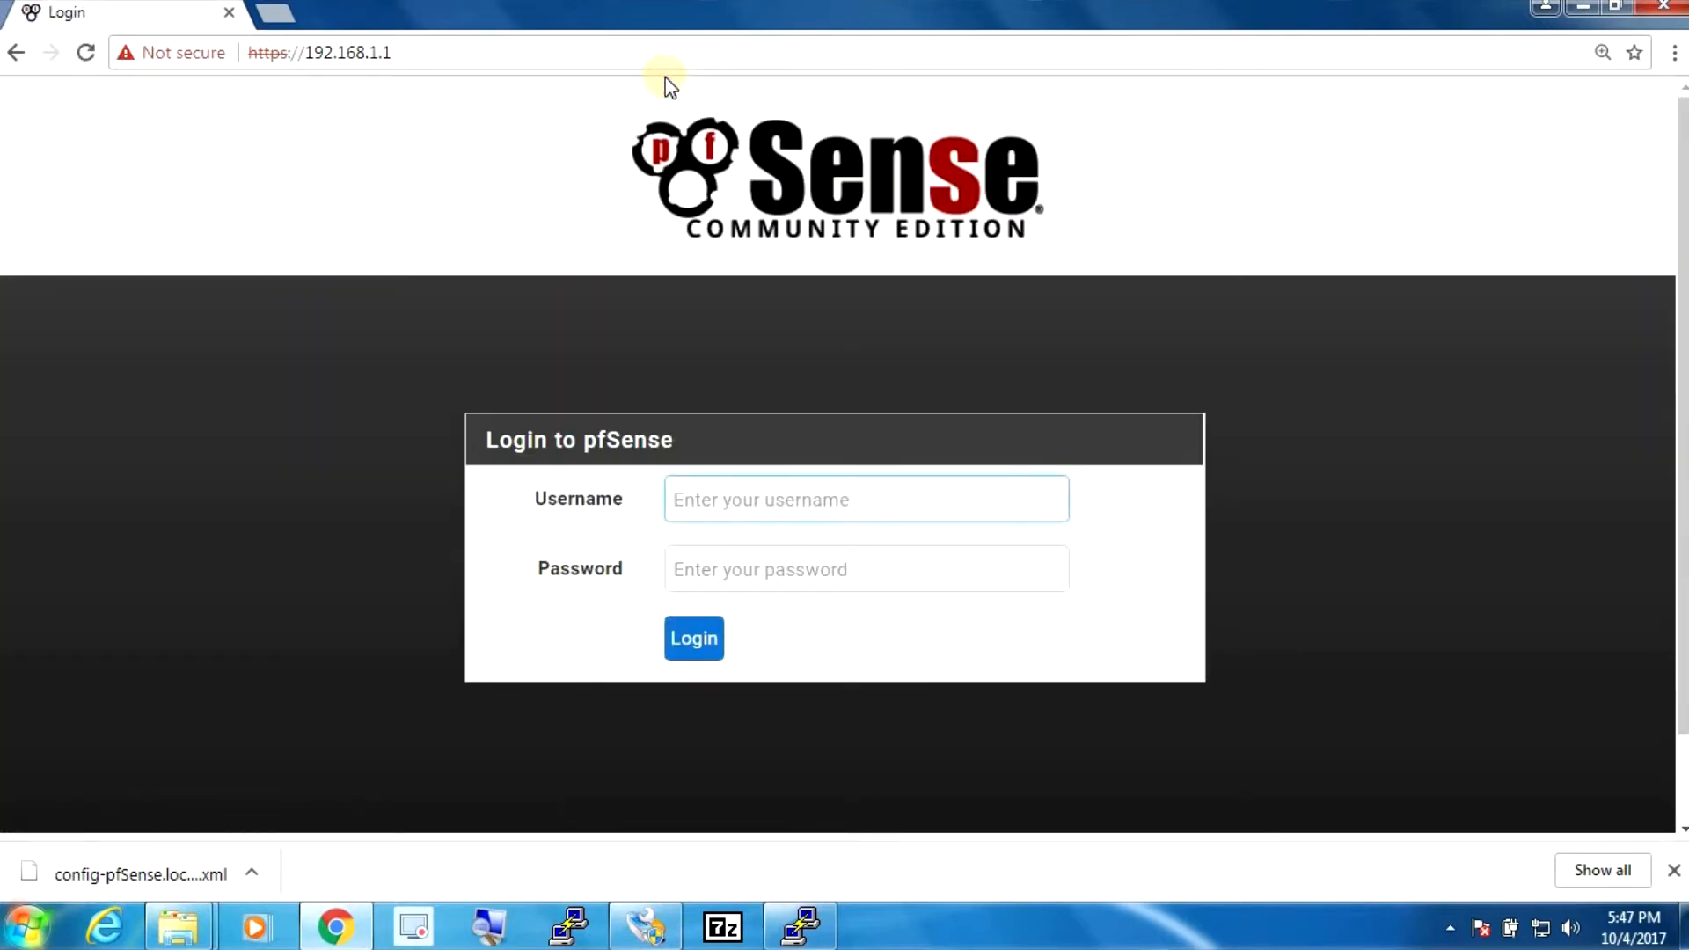
text(admin)
key(Tab)
text(pf)
key(Return)
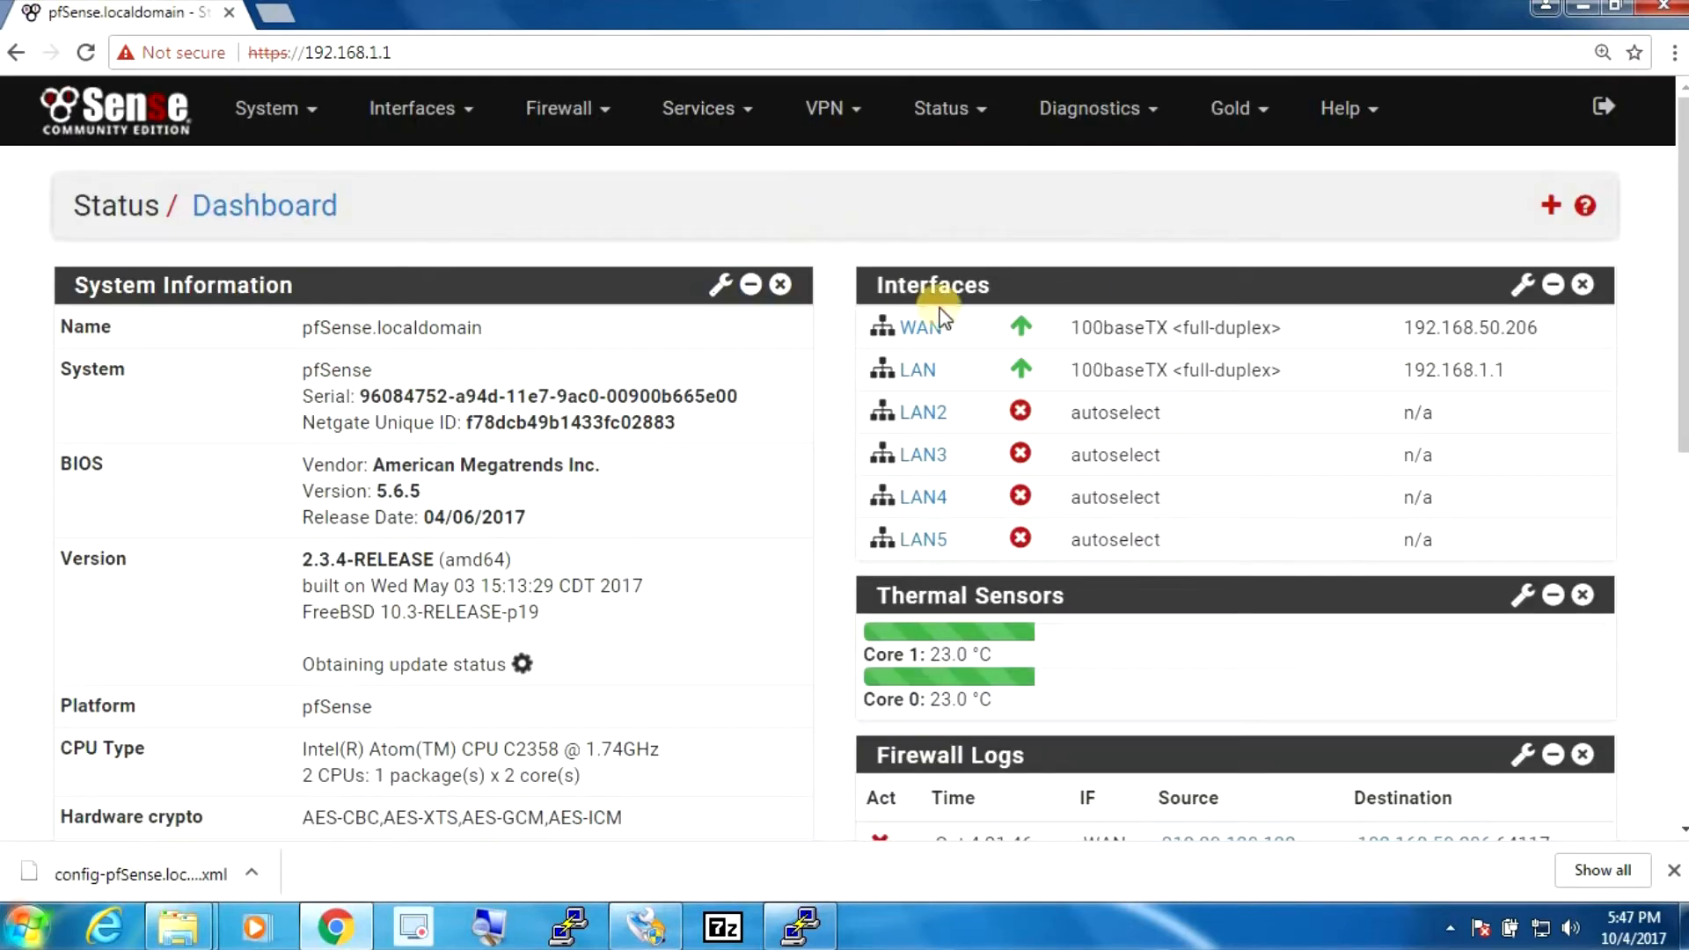
scroll(1680, 260, down, 5)
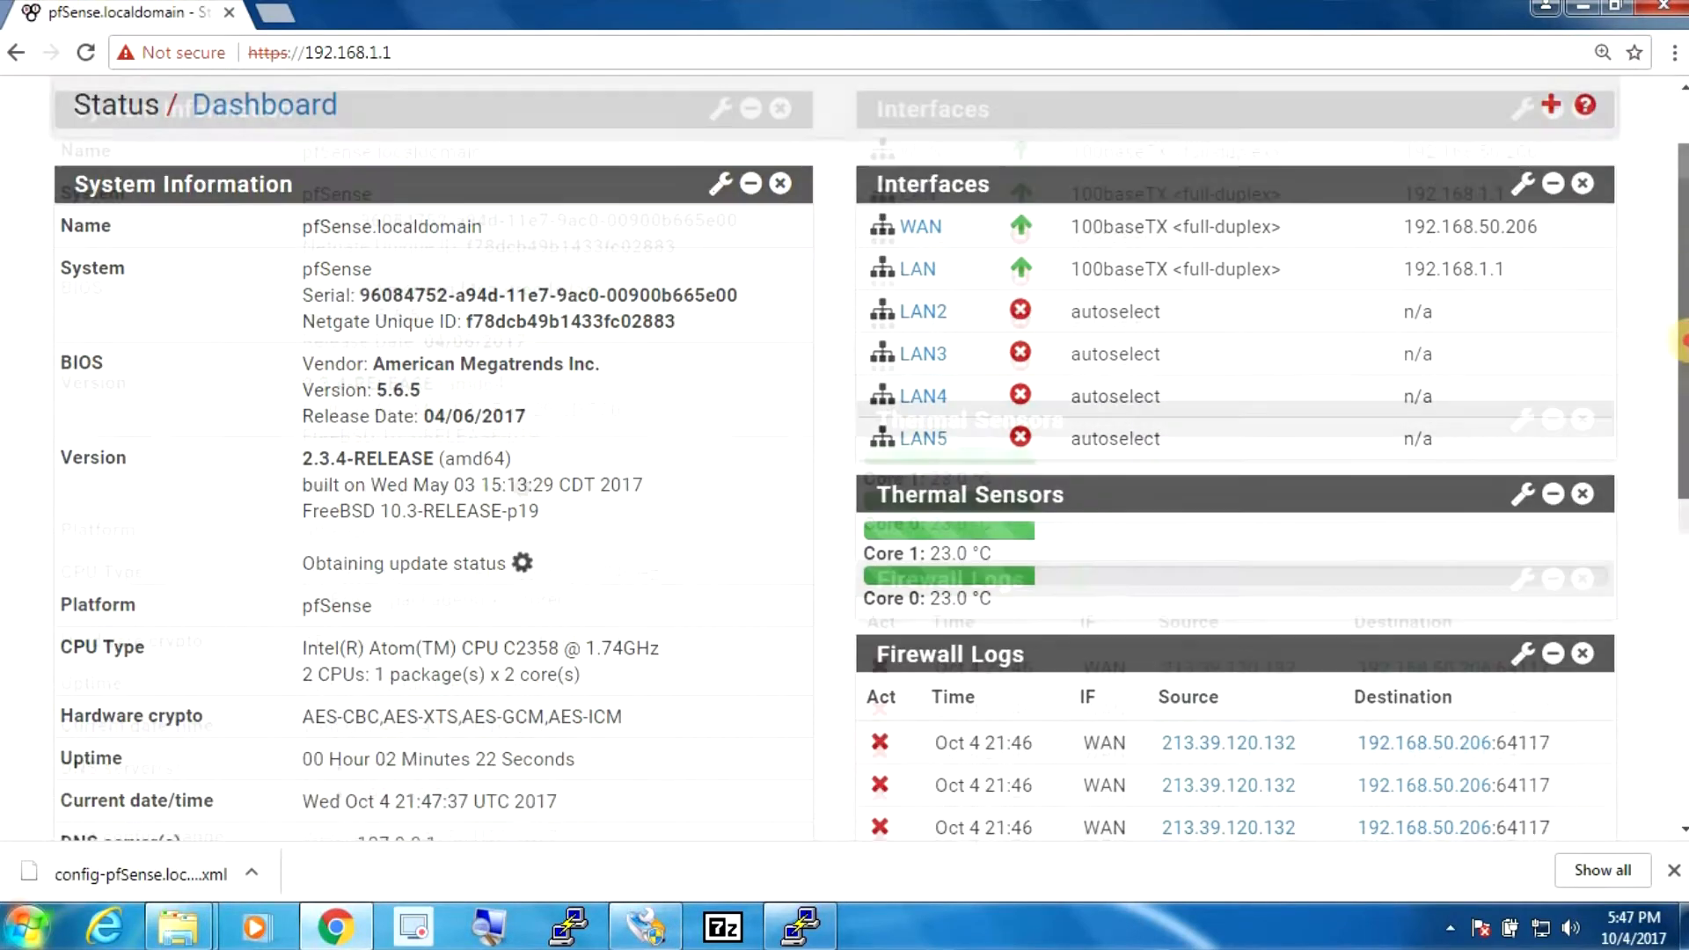
scroll(871, 458, down, 3)
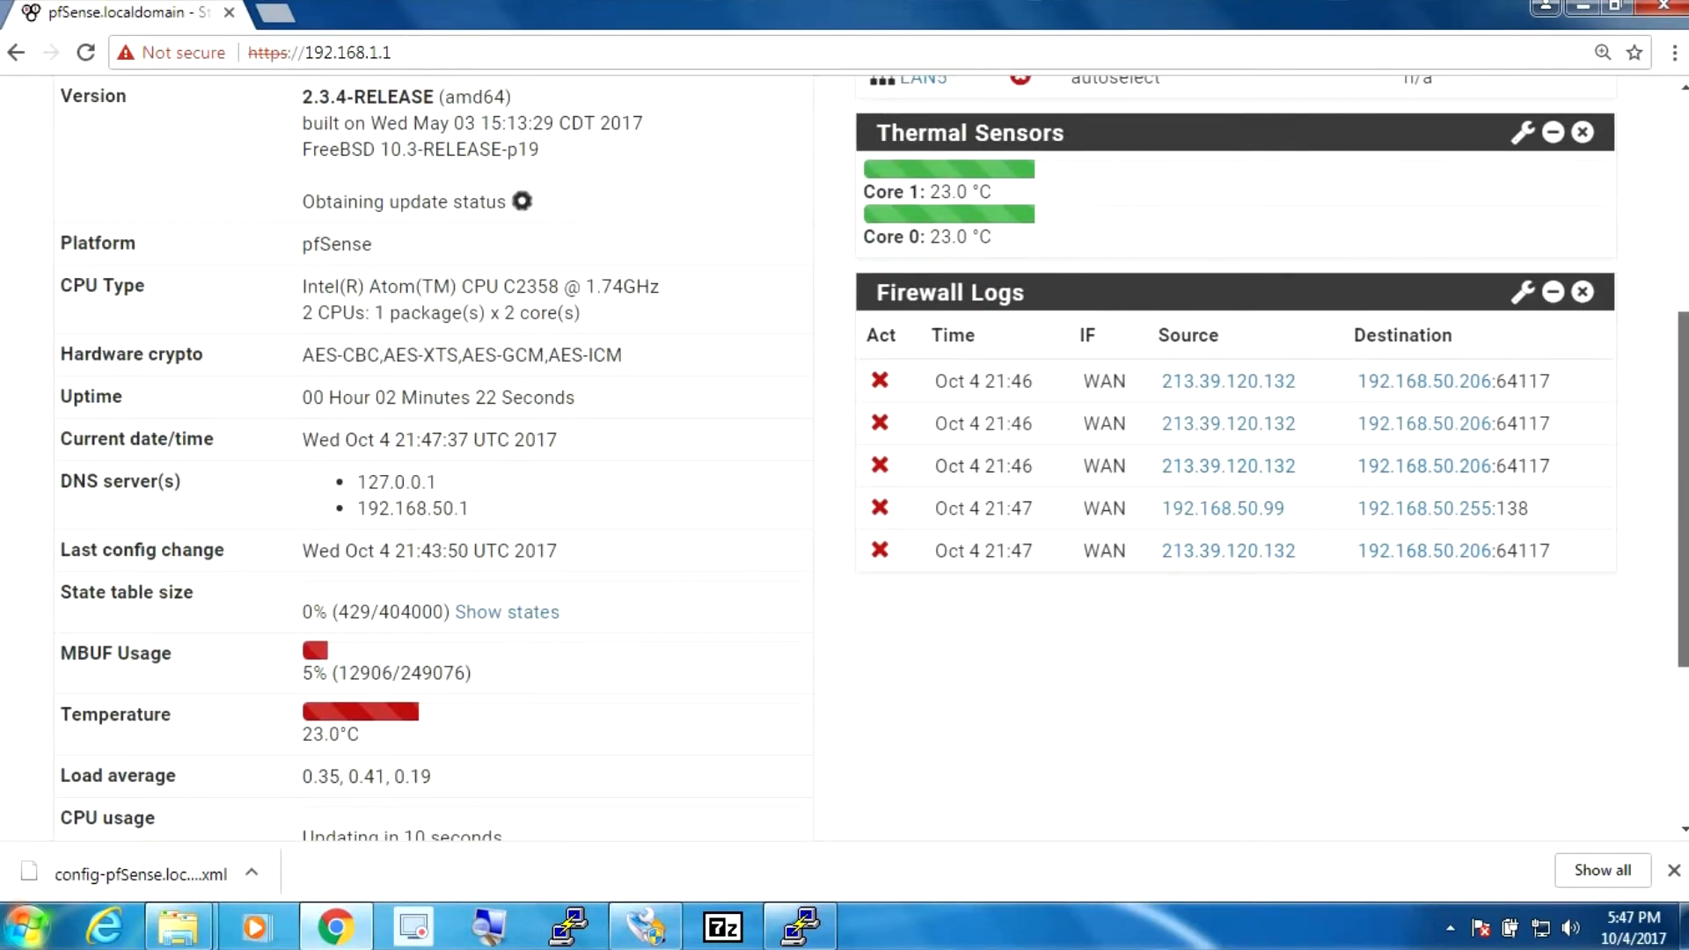
scroll(1275, 325, up, 4)
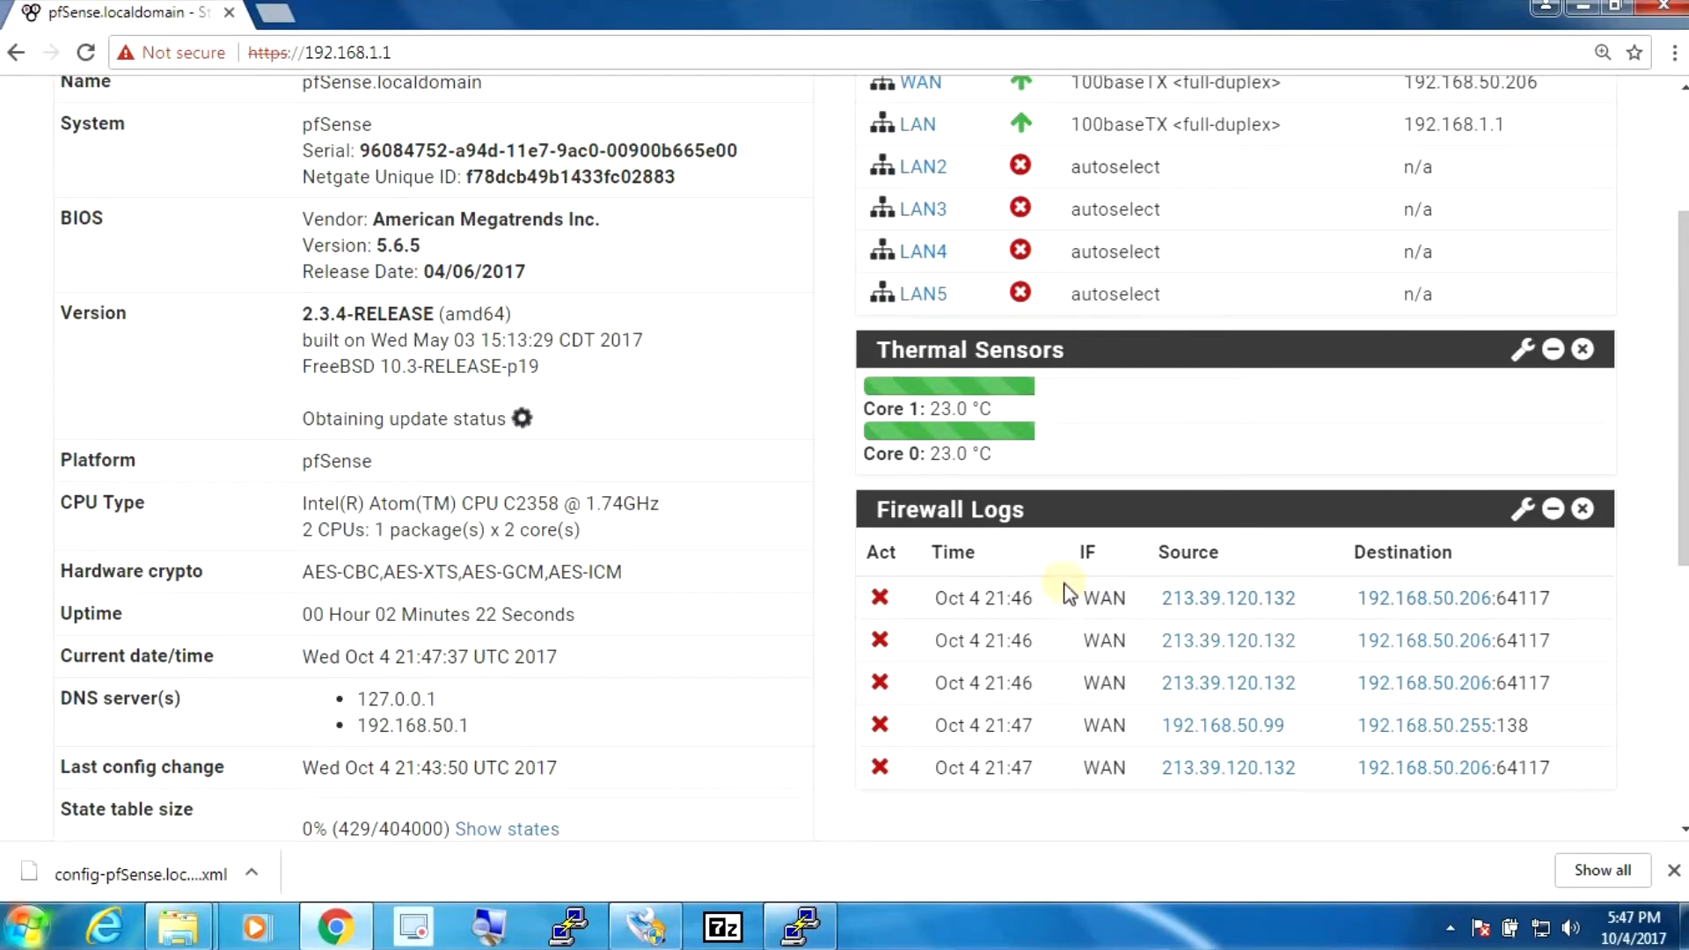
scroll(1680, 467, up, 3)
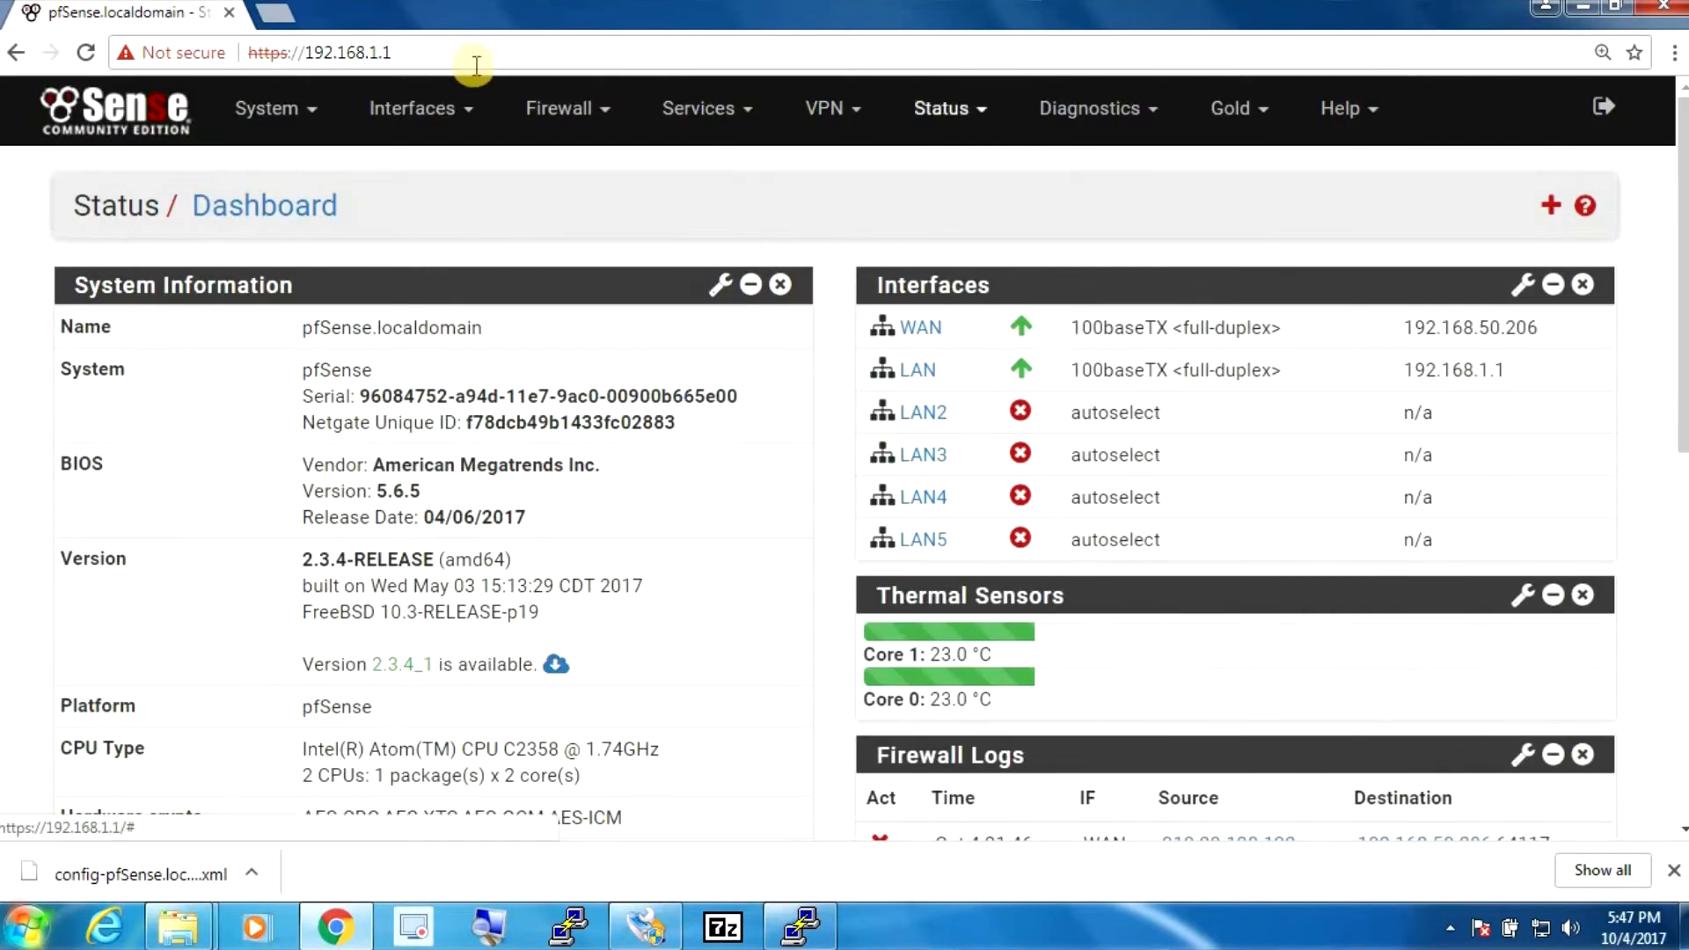
click(552, 107)
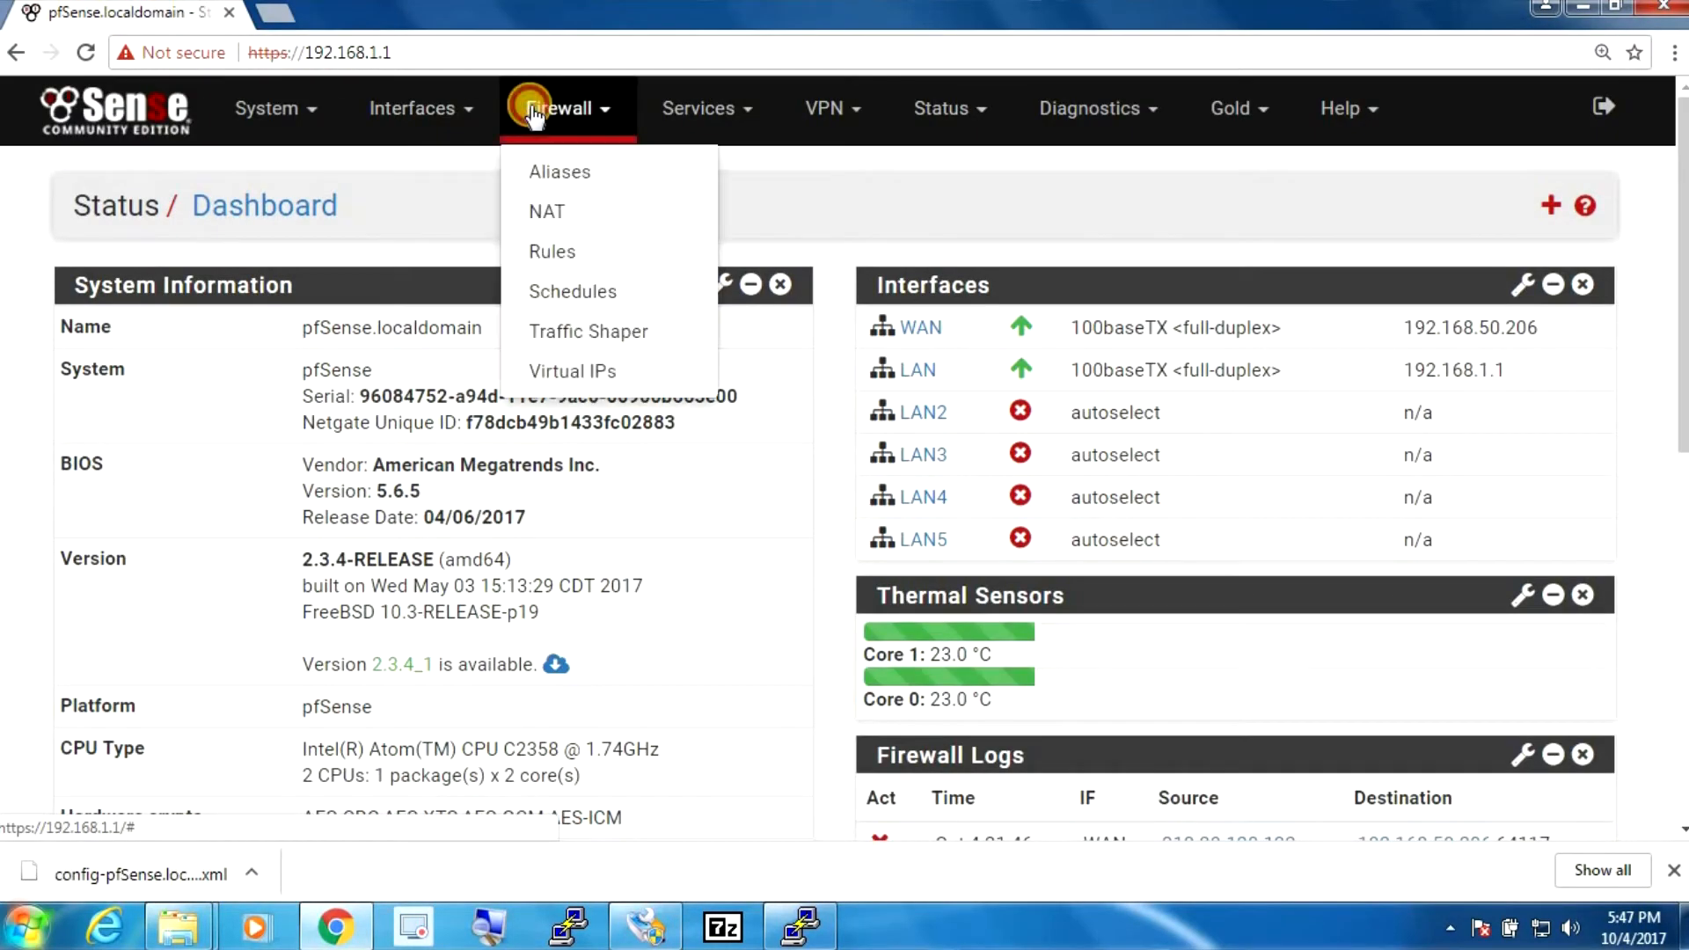
click(549, 252)
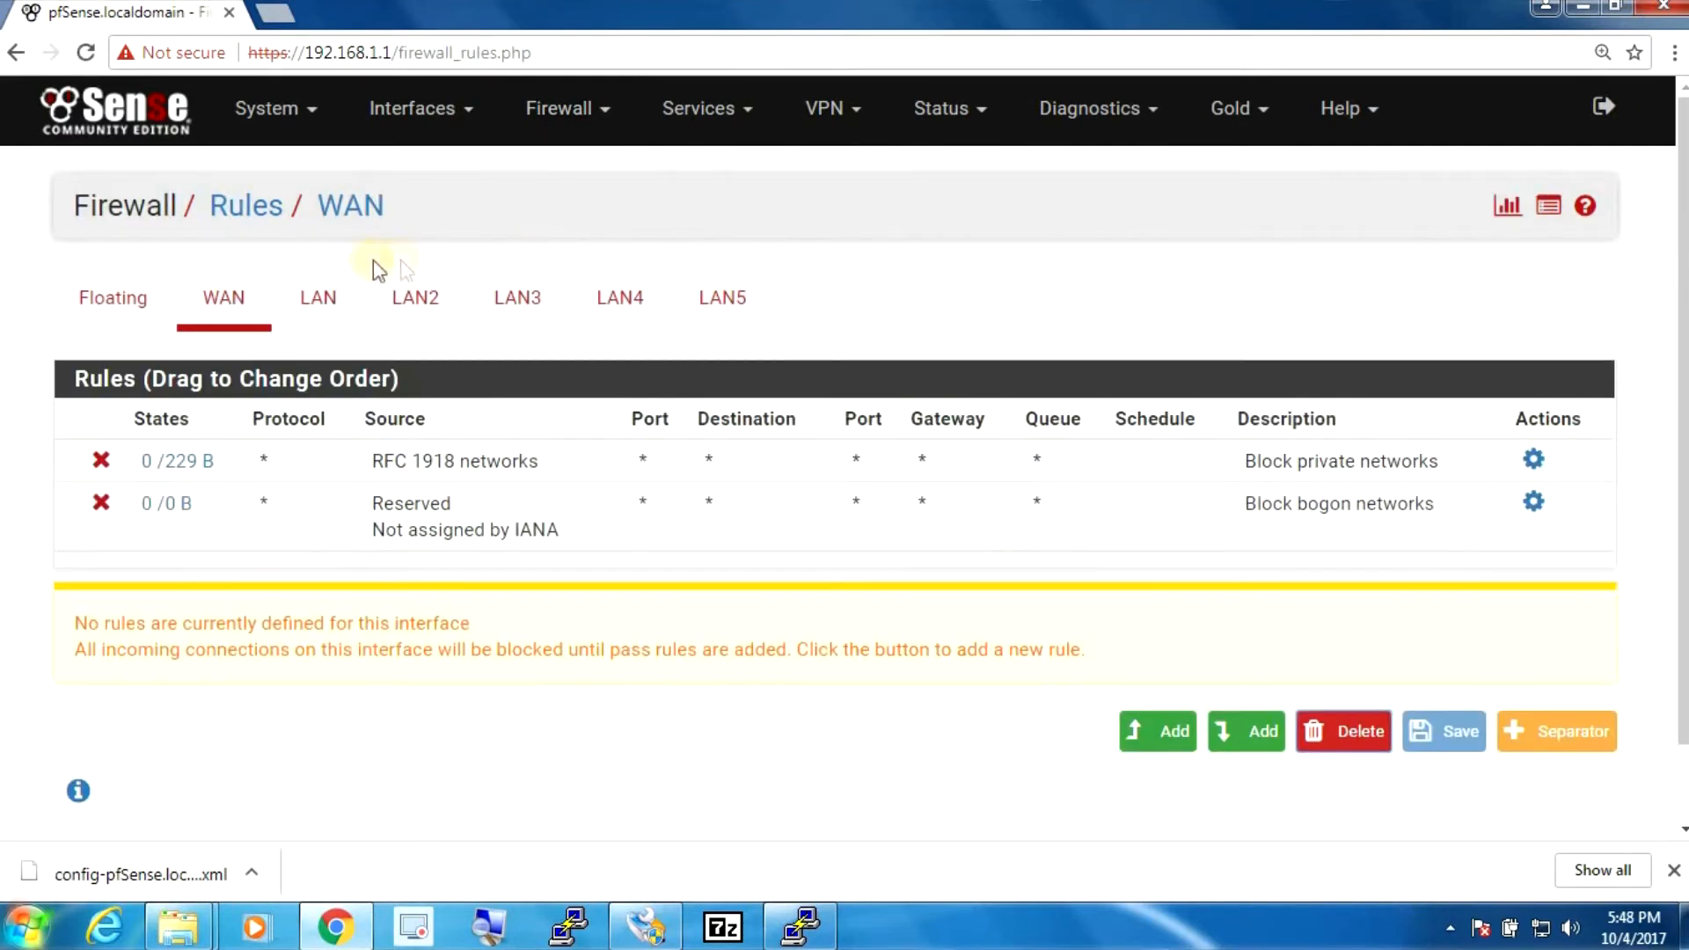
click(327, 299)
click(428, 308)
click(521, 319)
click(635, 322)
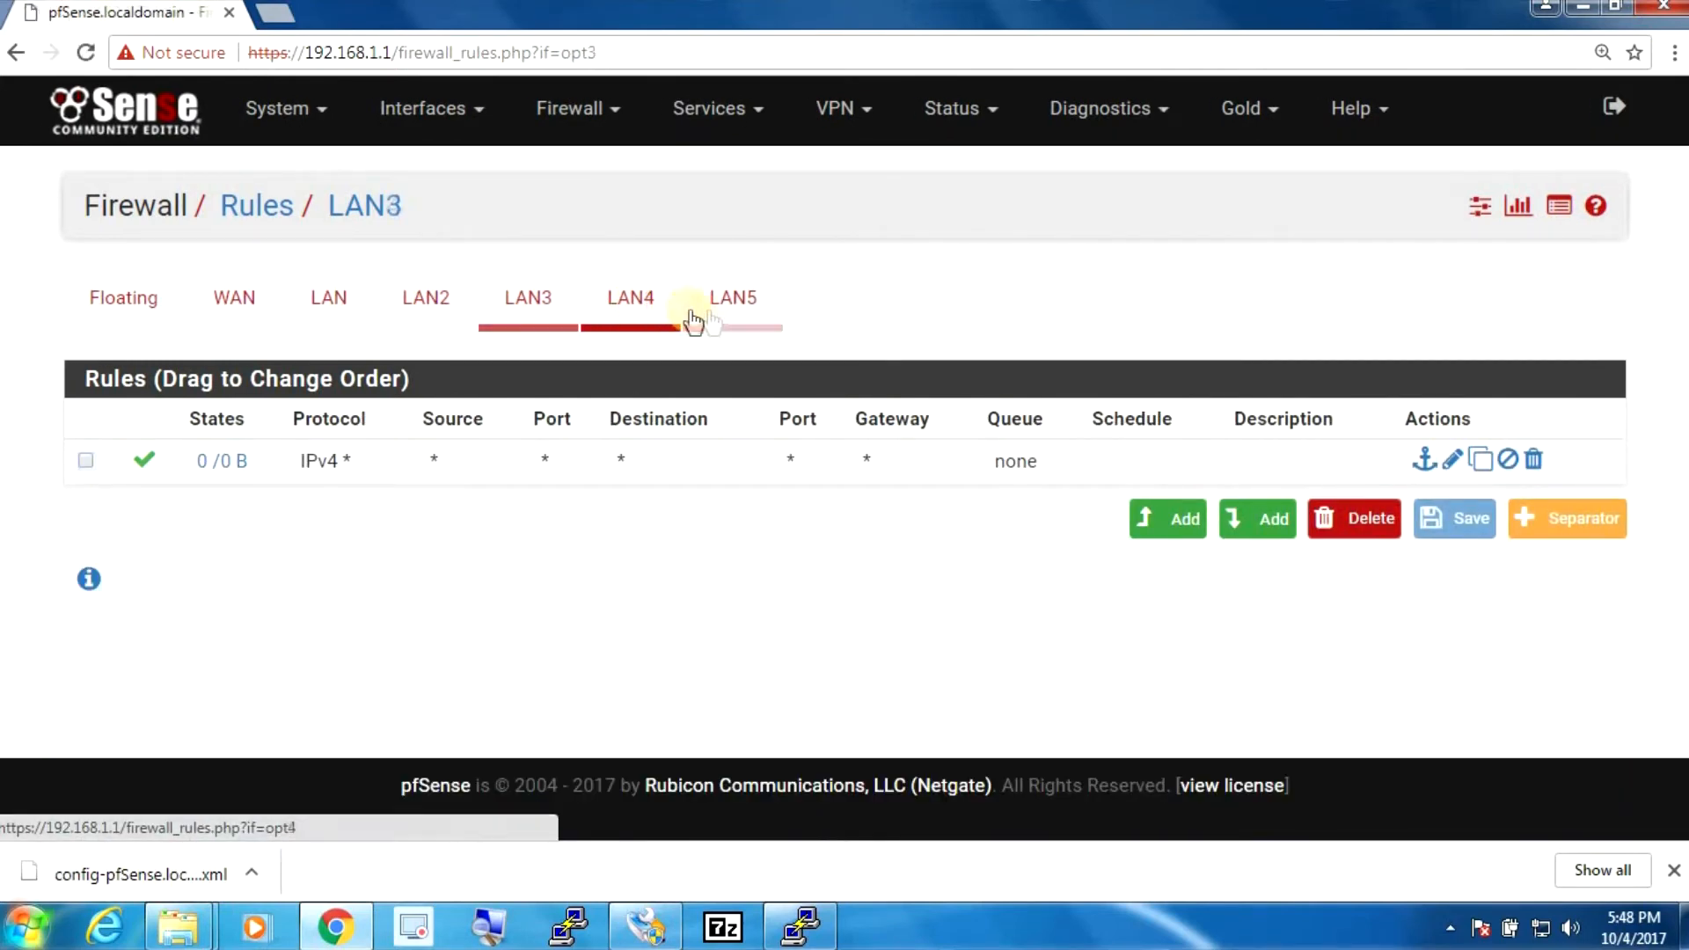
click(733, 318)
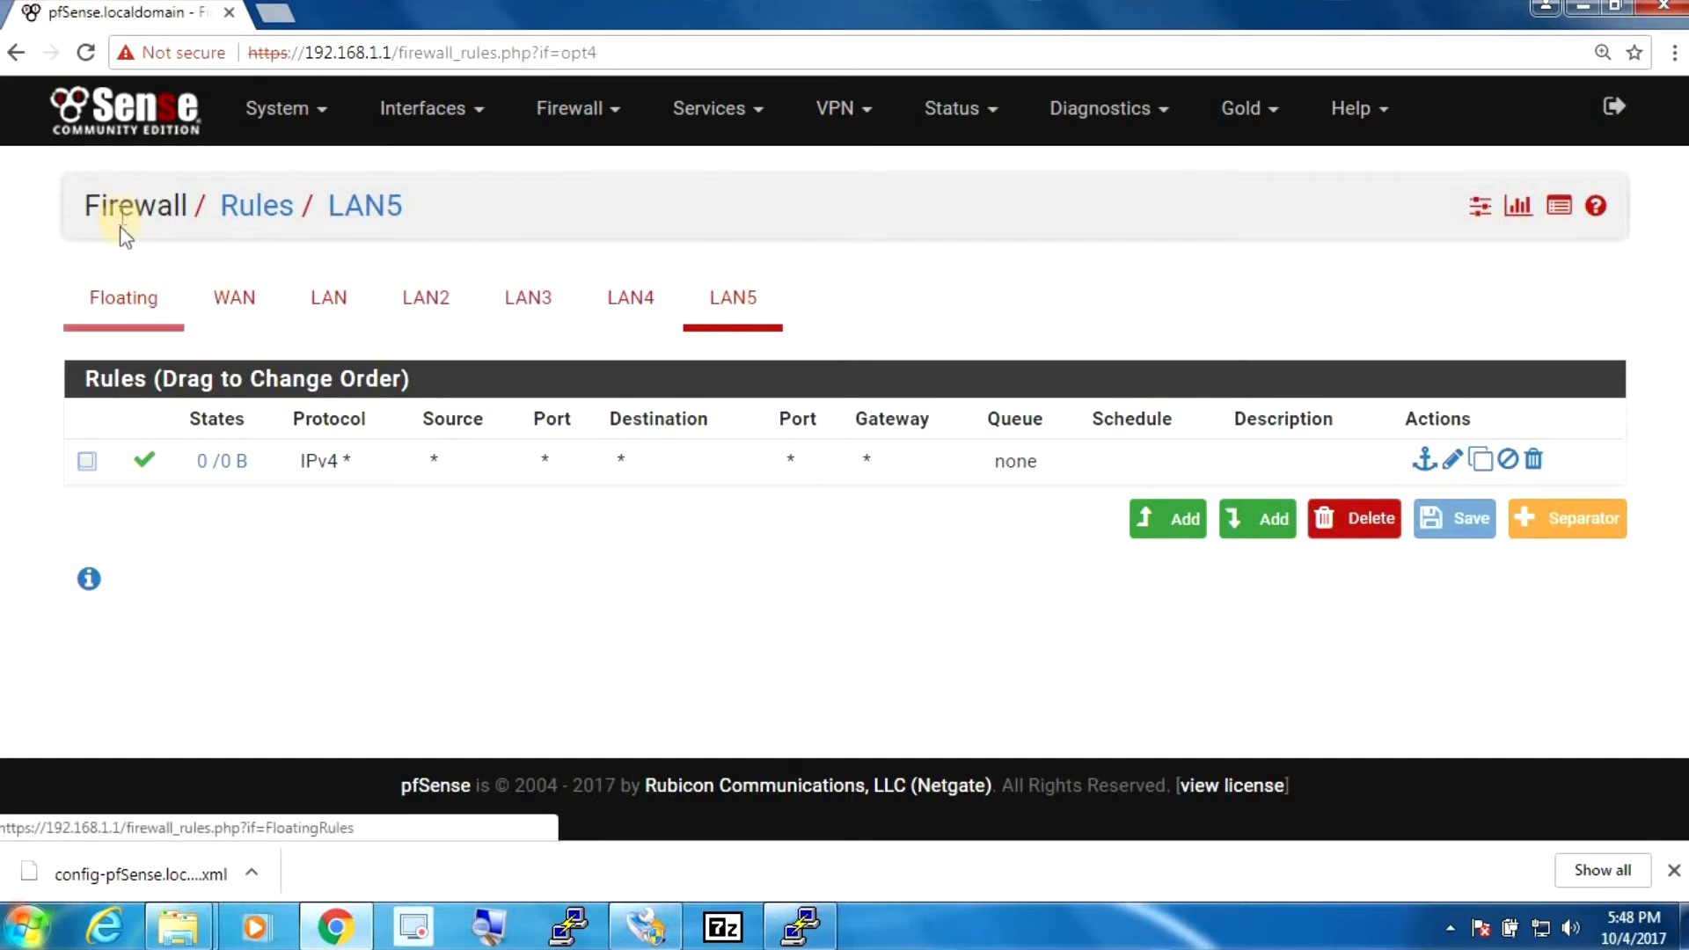
click(142, 111)
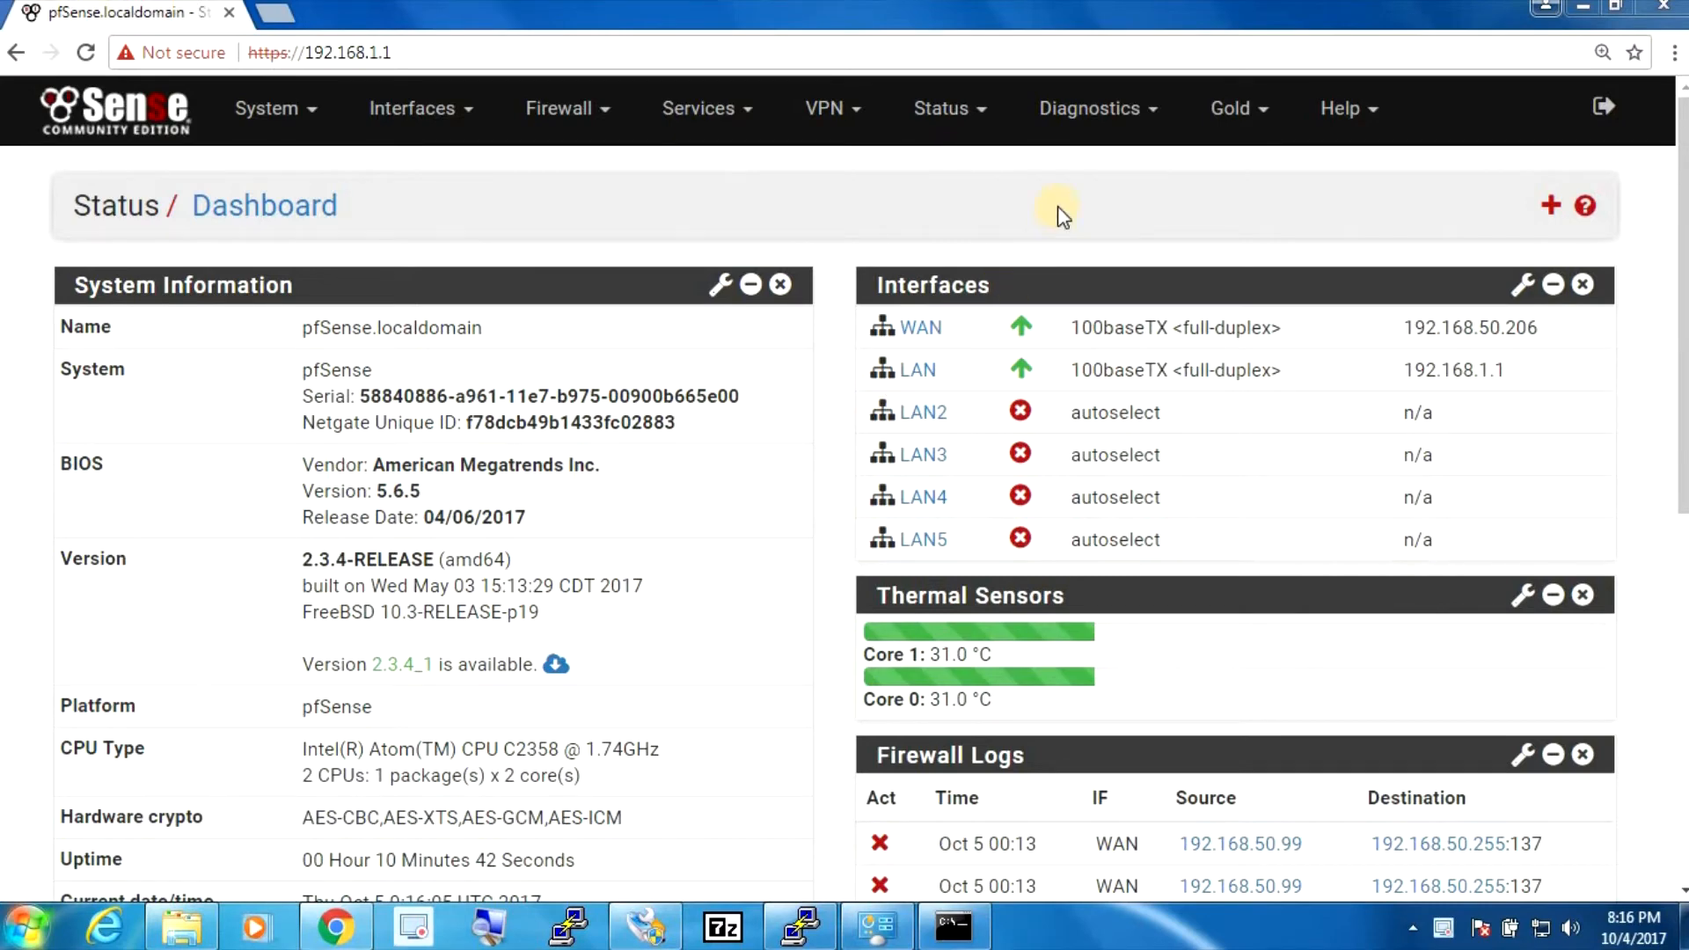
- Restore the configuration from compaq_10_port_router.xml via Backup & Restore and confirm it
click(1129, 128)
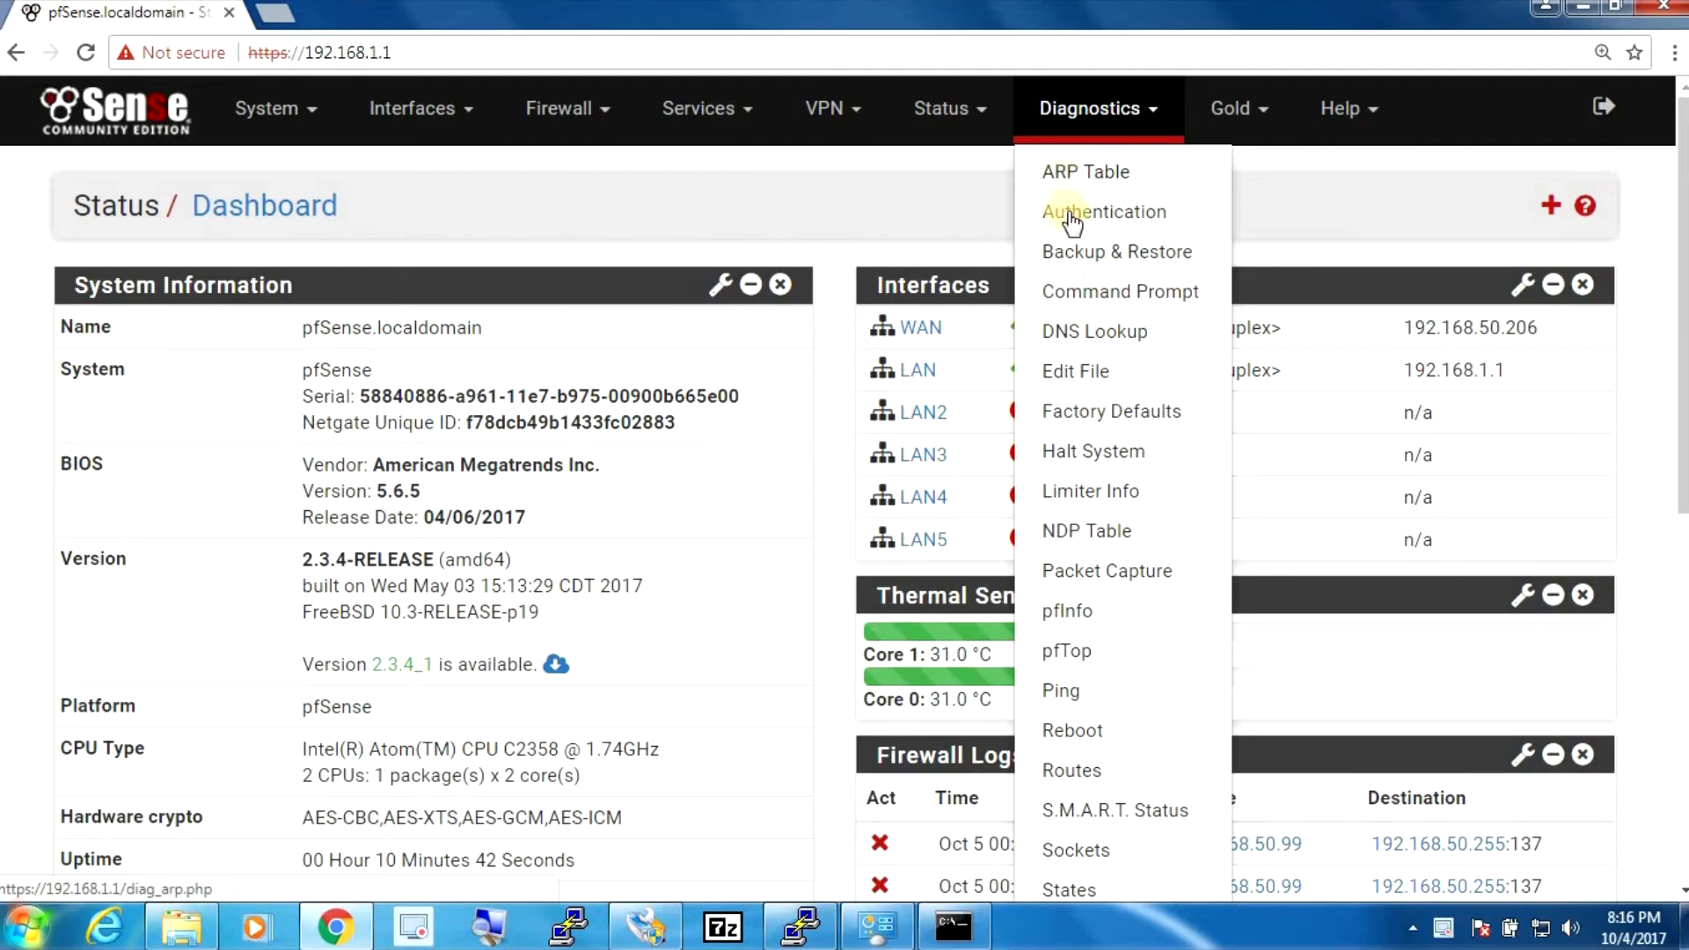
click(1081, 267)
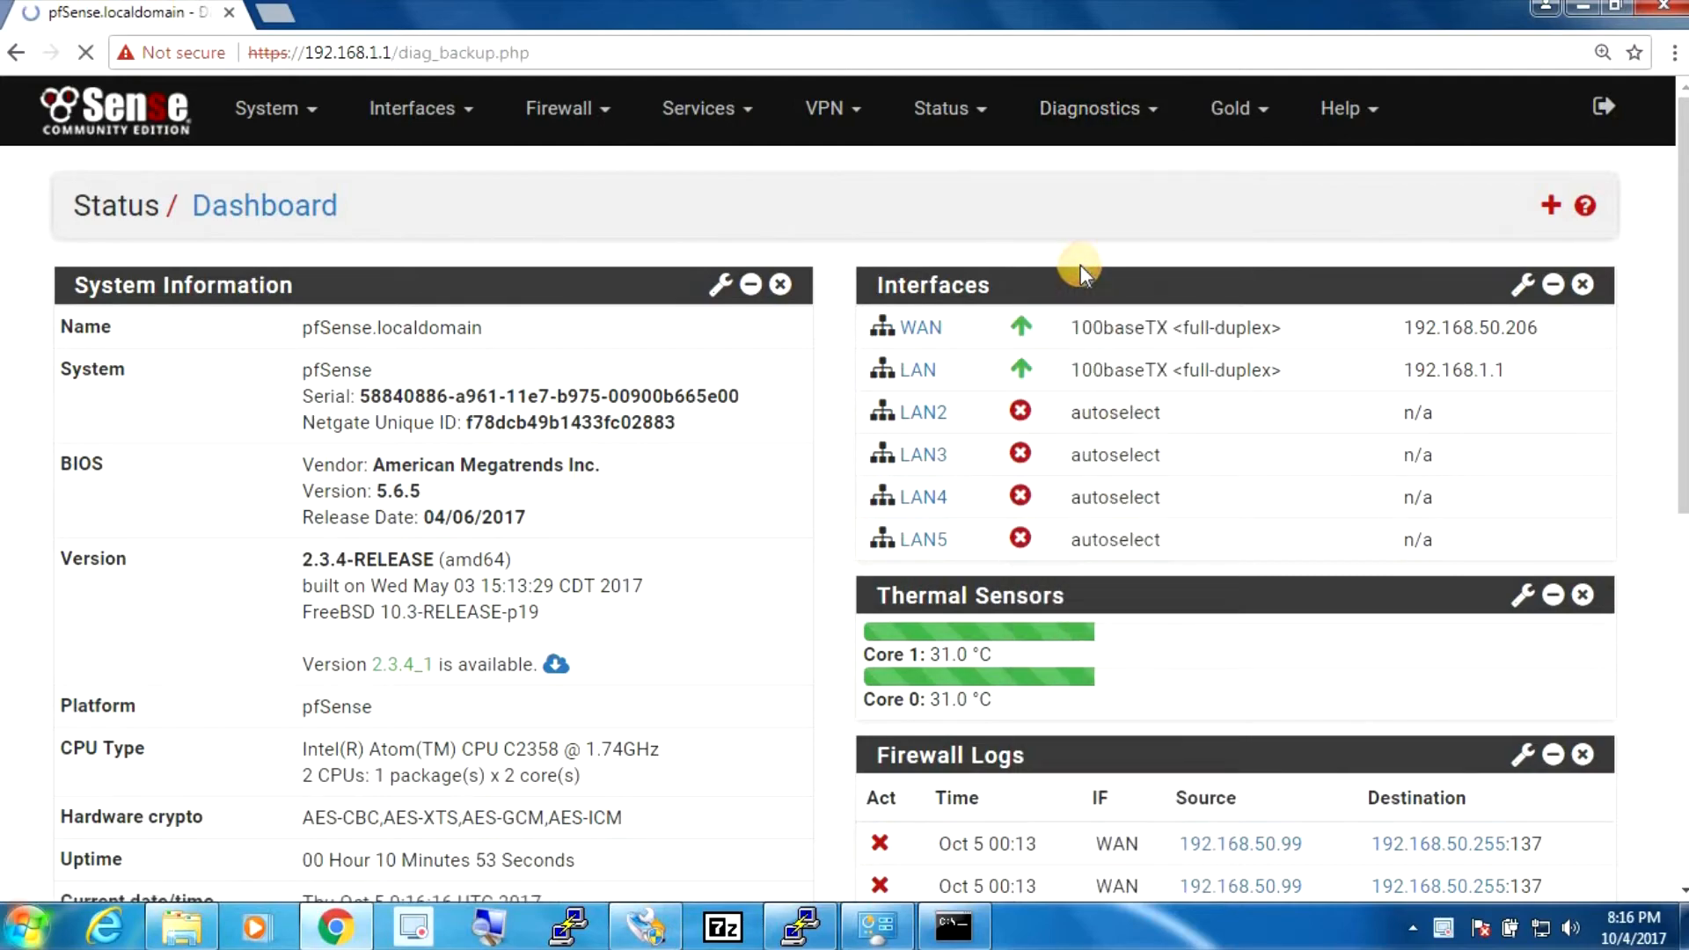
scroll(1298, 585, down, 4)
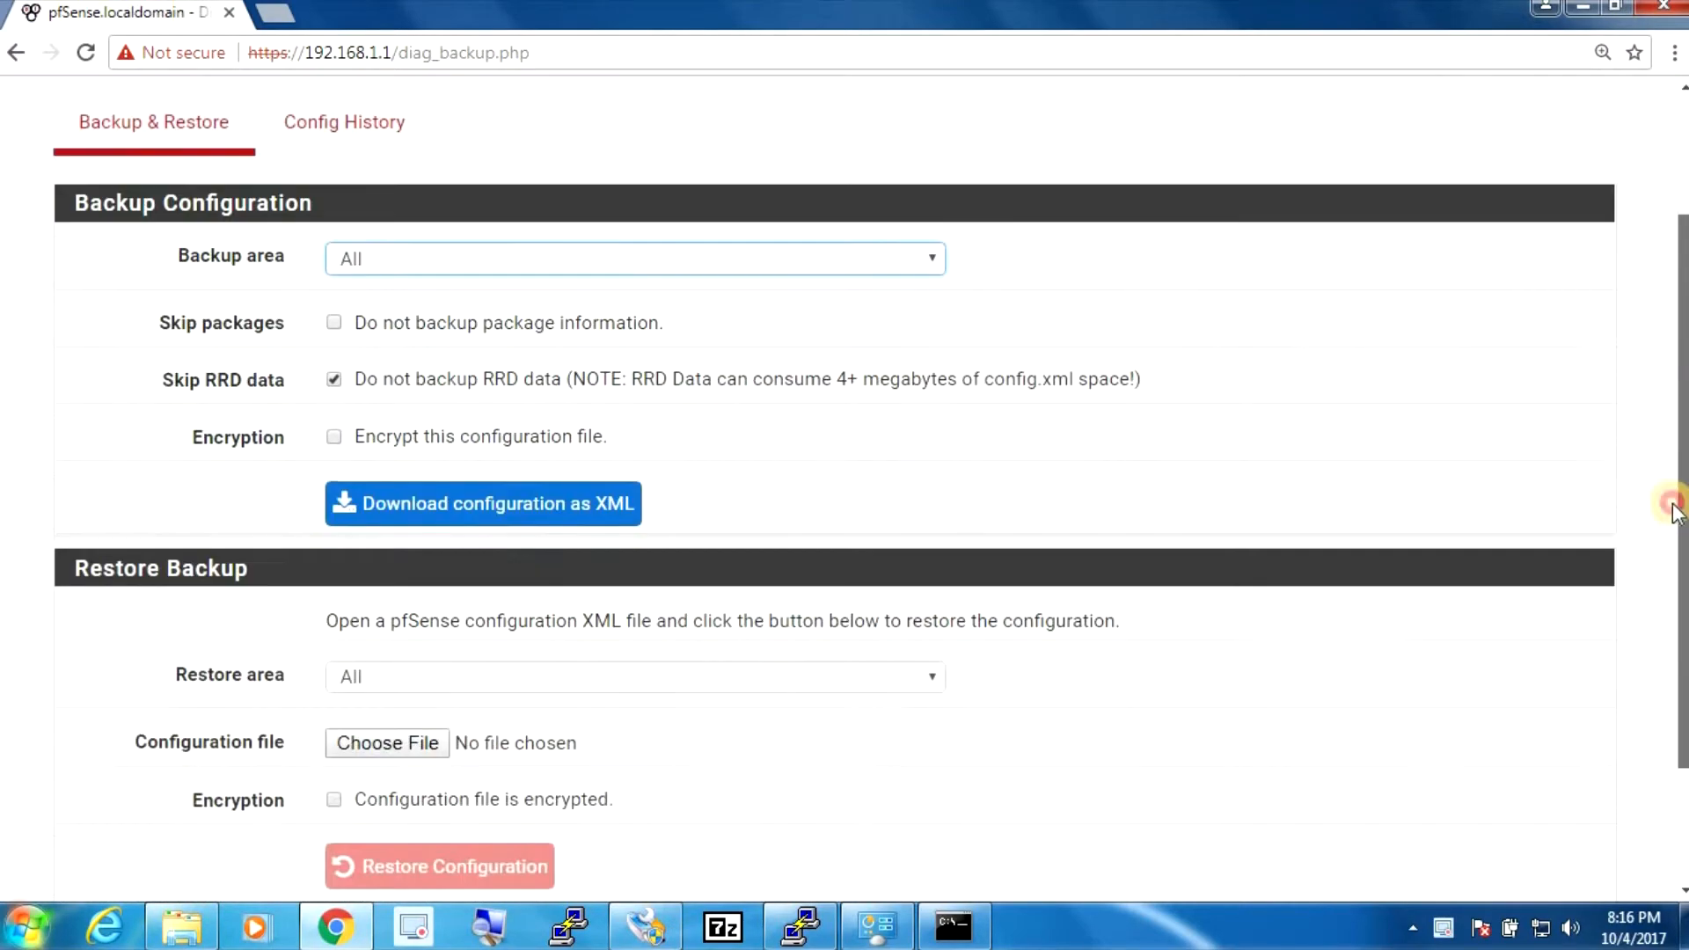
click(426, 577)
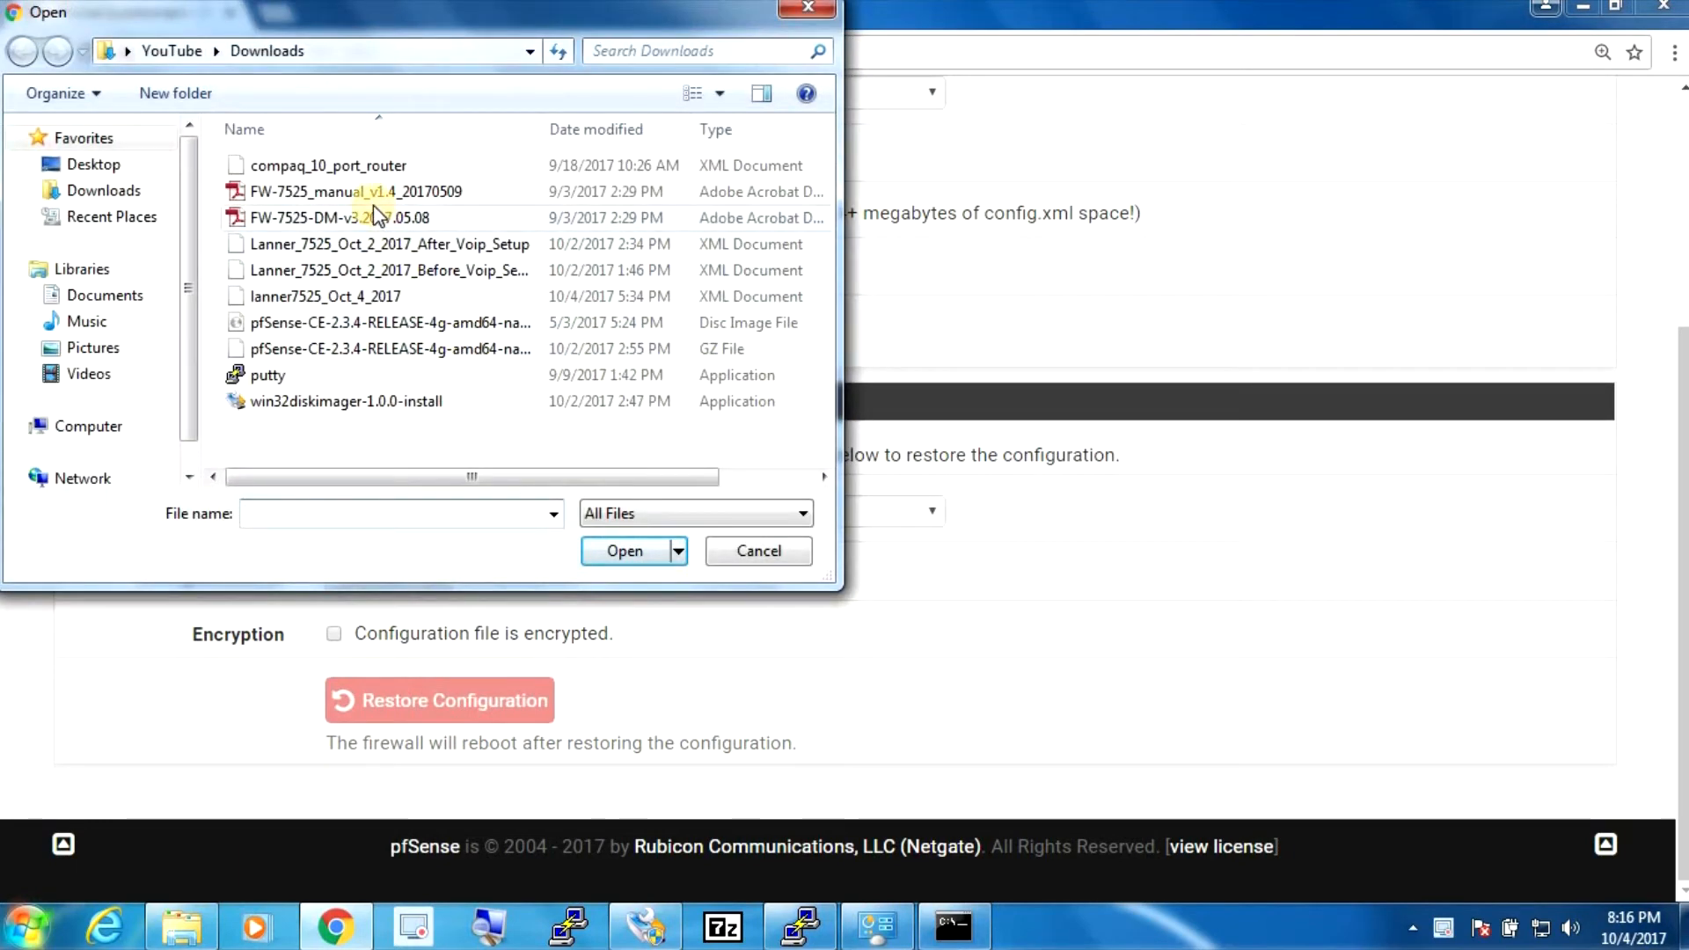
click(351, 173)
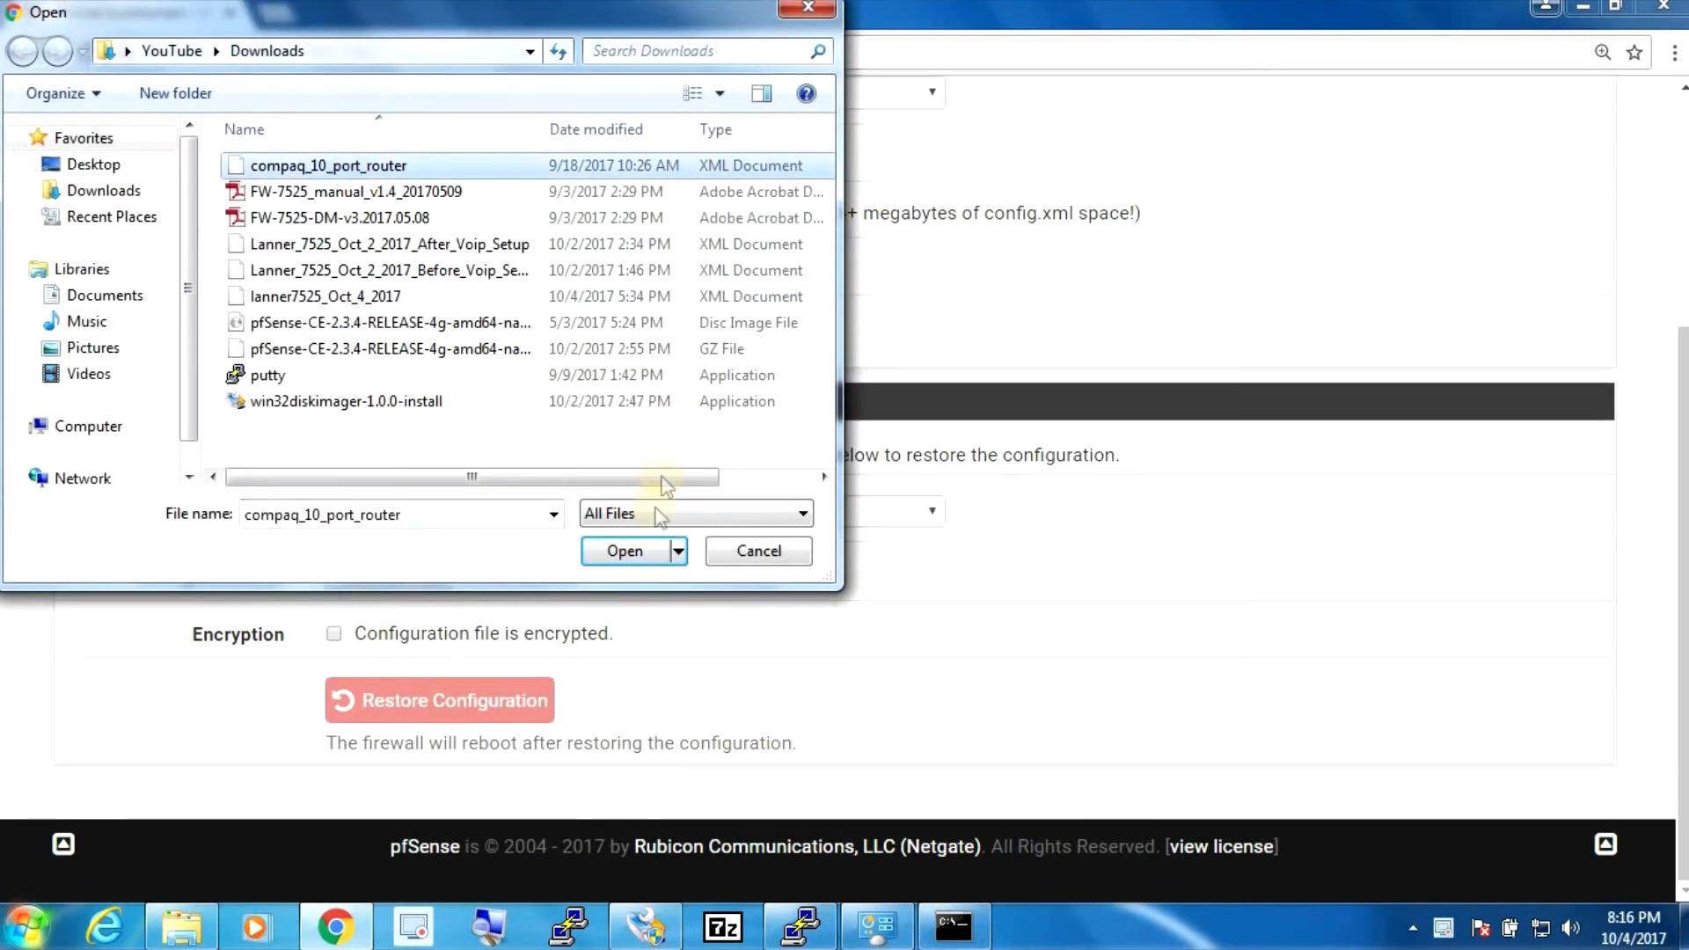
click(634, 557)
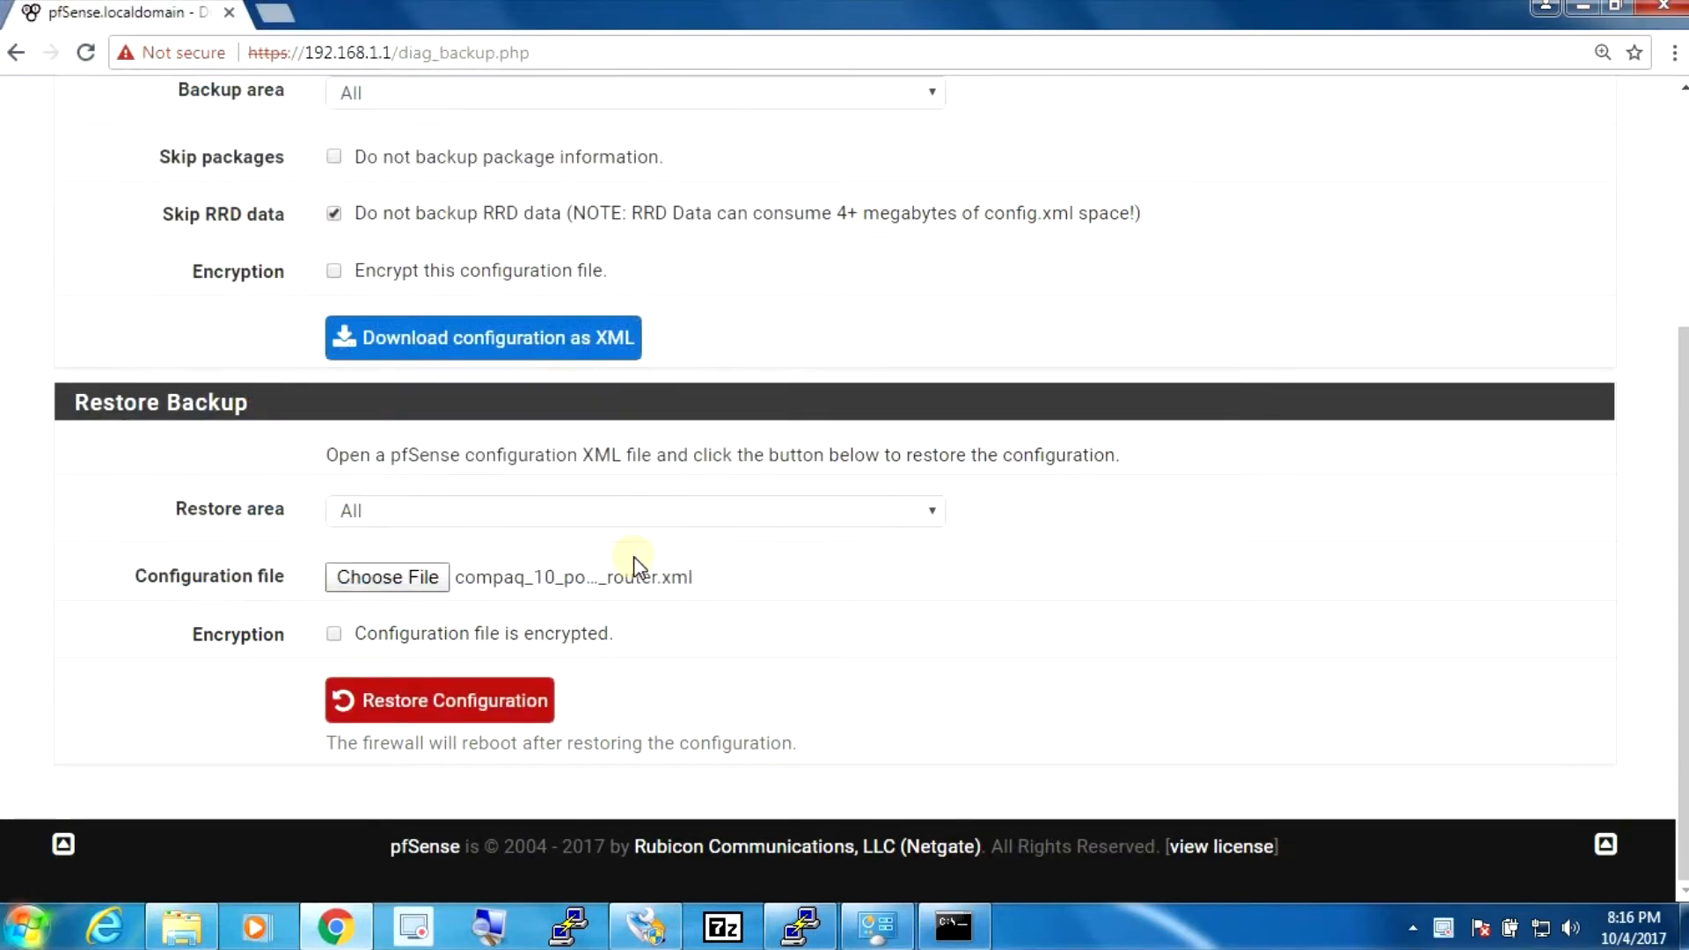
click(539, 699)
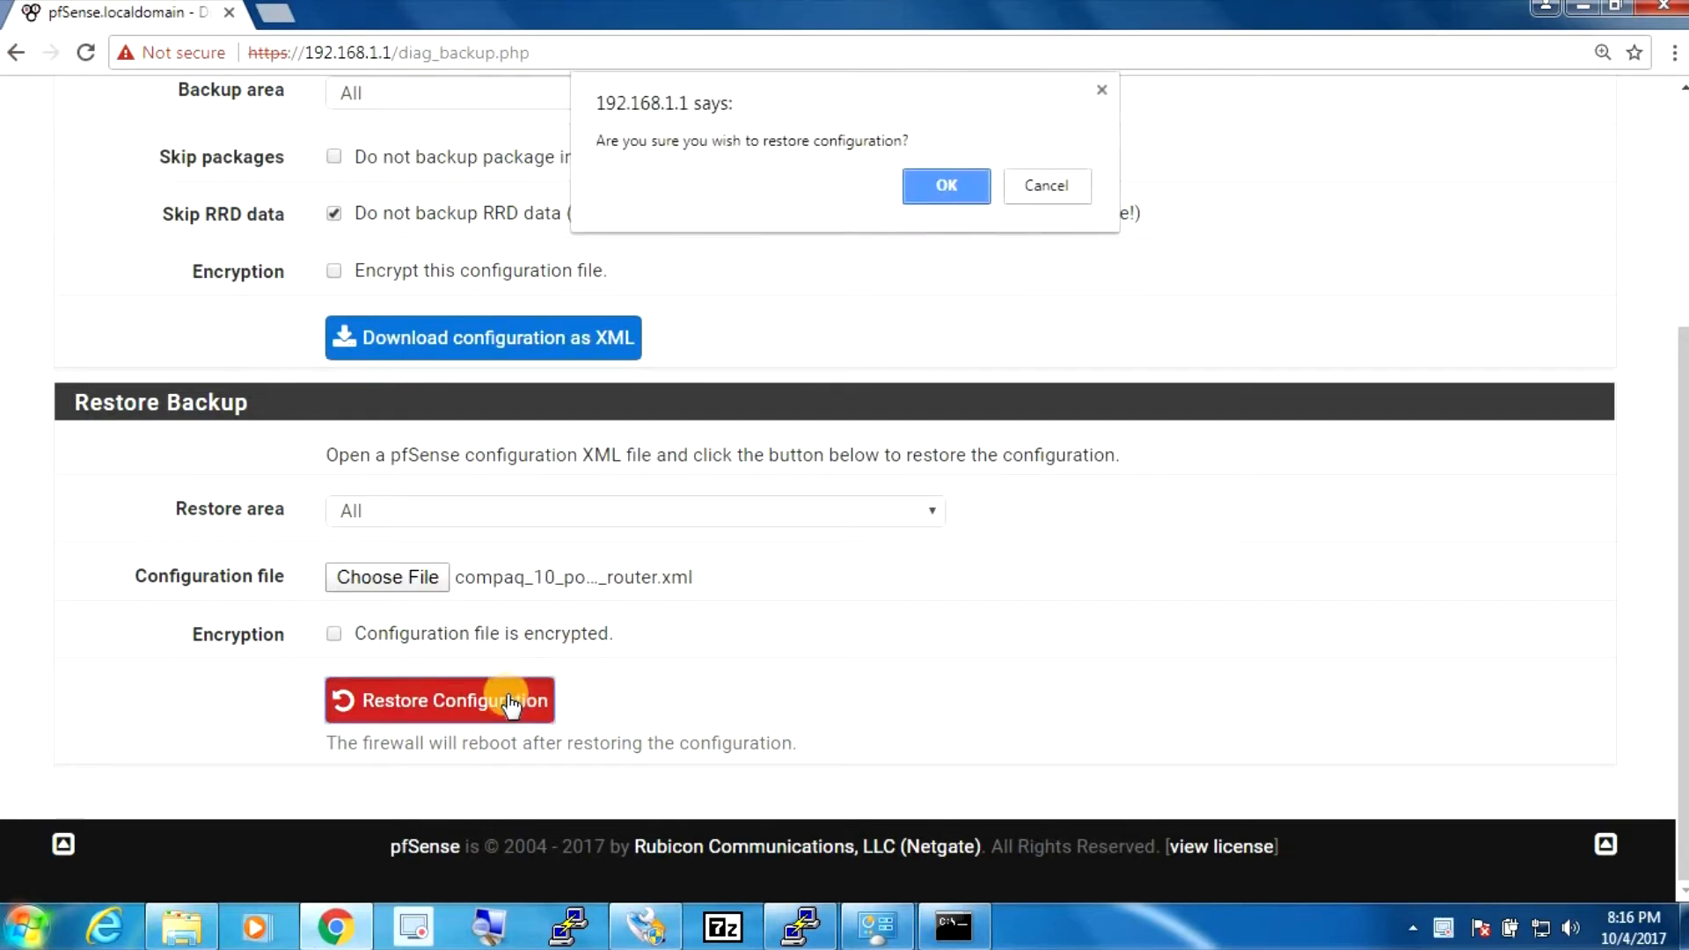
click(938, 204)
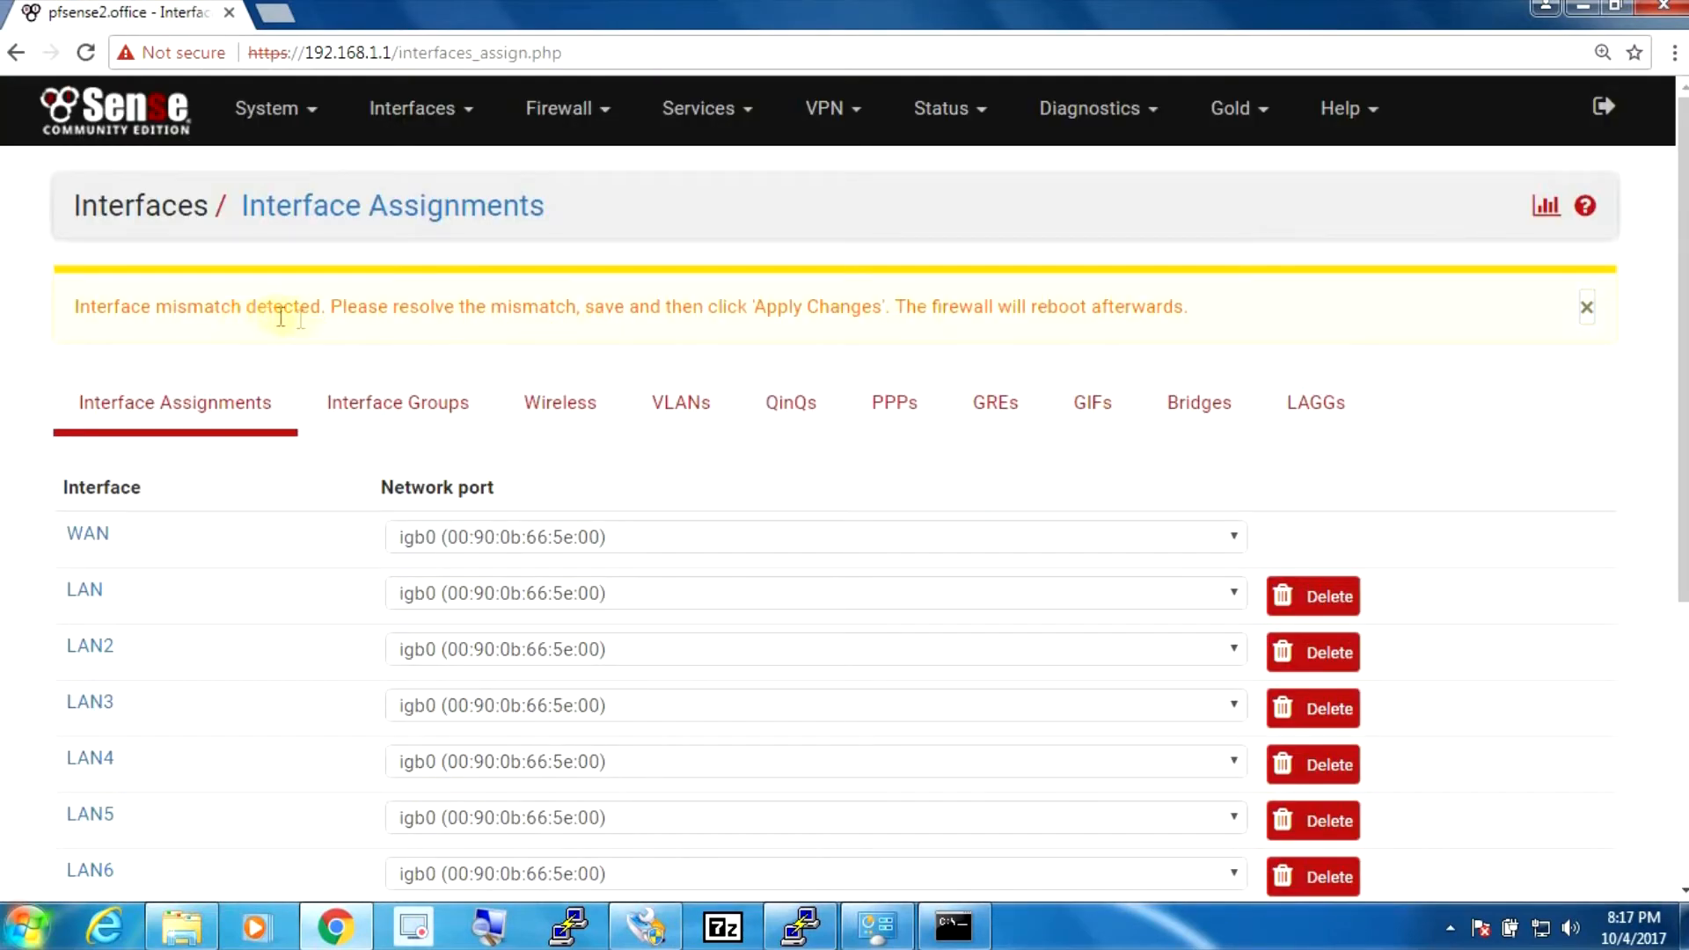
- Delete the WAN2, LAN8 and LAN7 interface assignments, confirming each deletion
scroll(279, 317, down, 4)
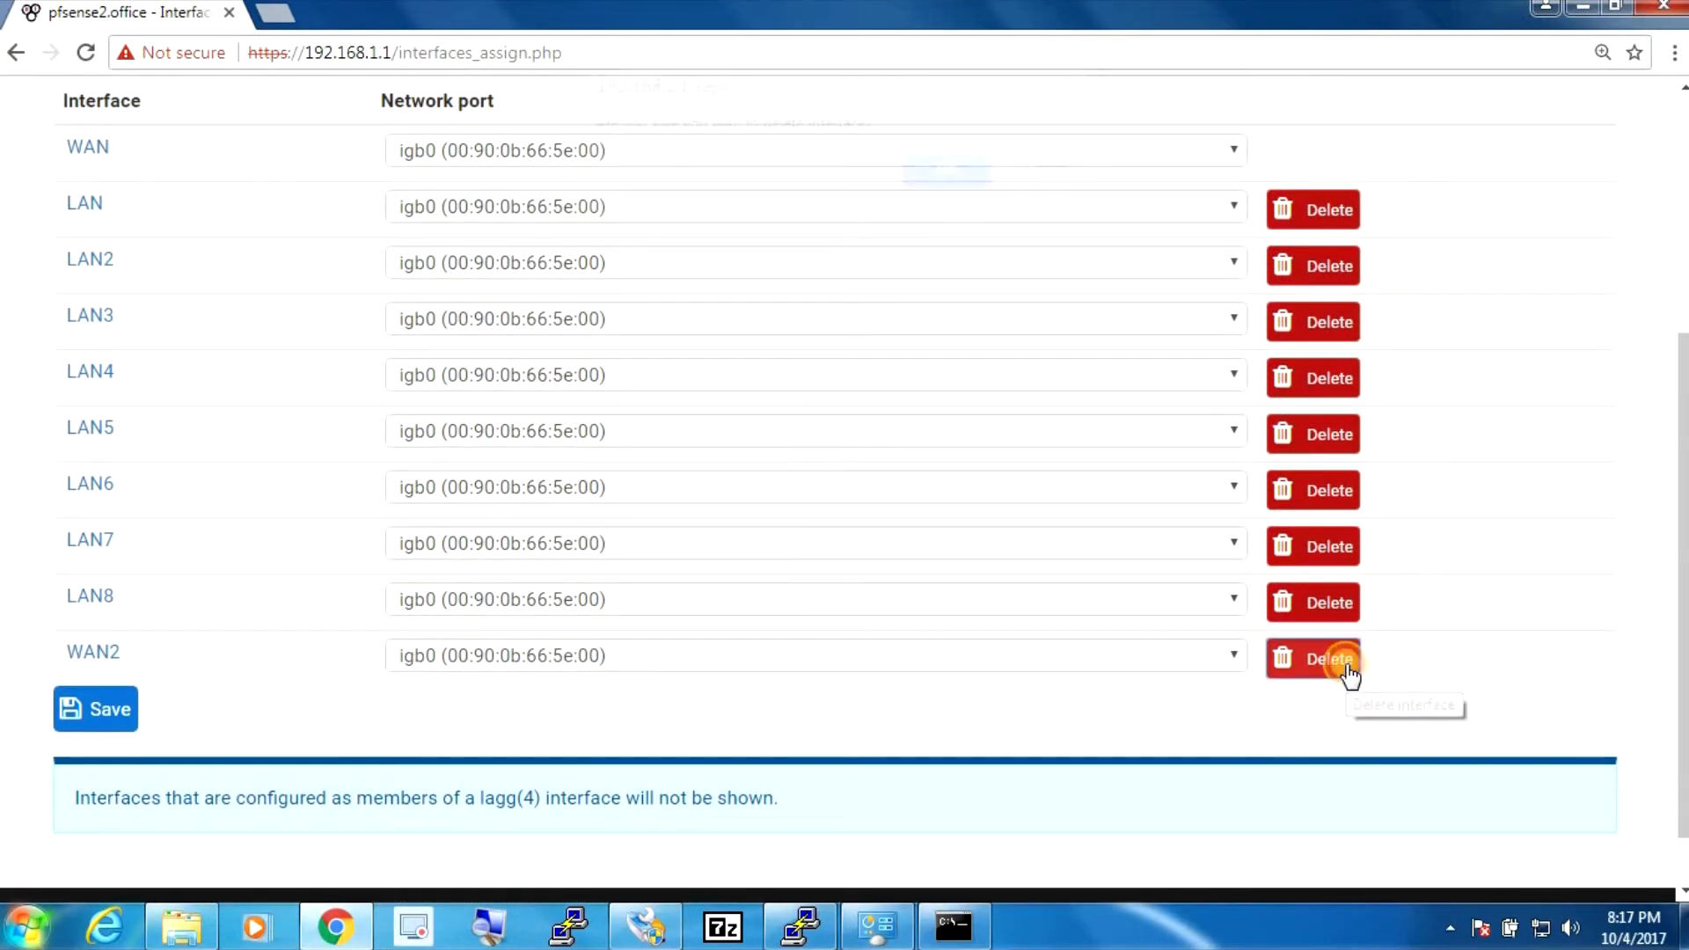
click(1348, 676)
click(929, 181)
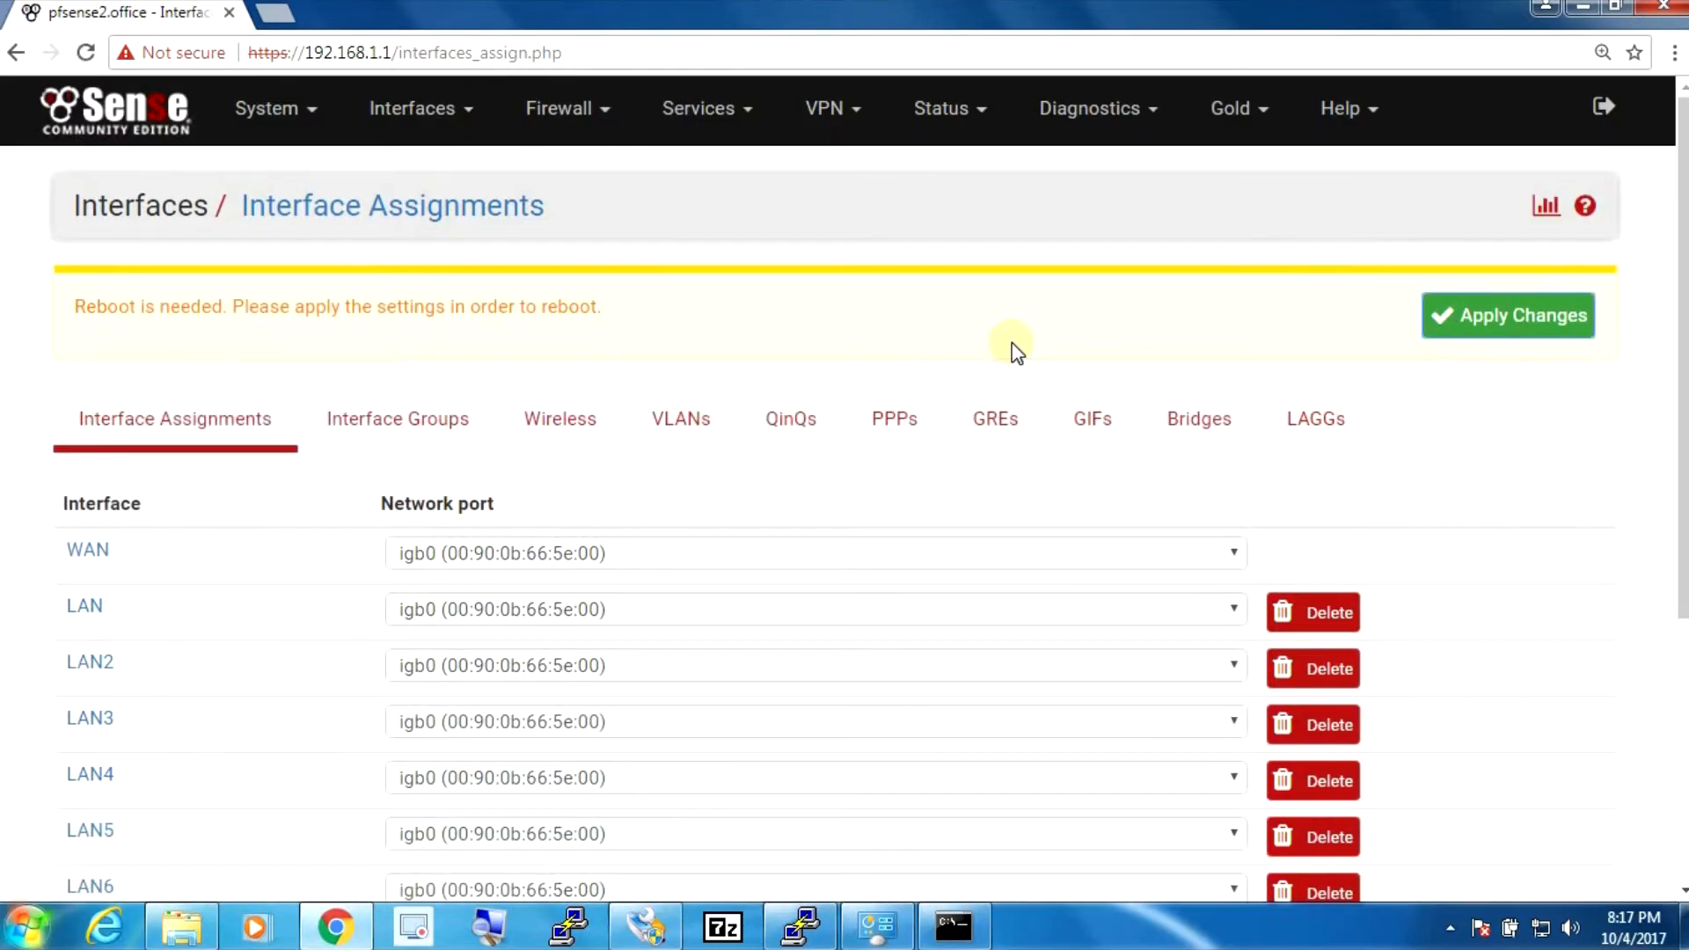
scroll(1319, 439, down, 5)
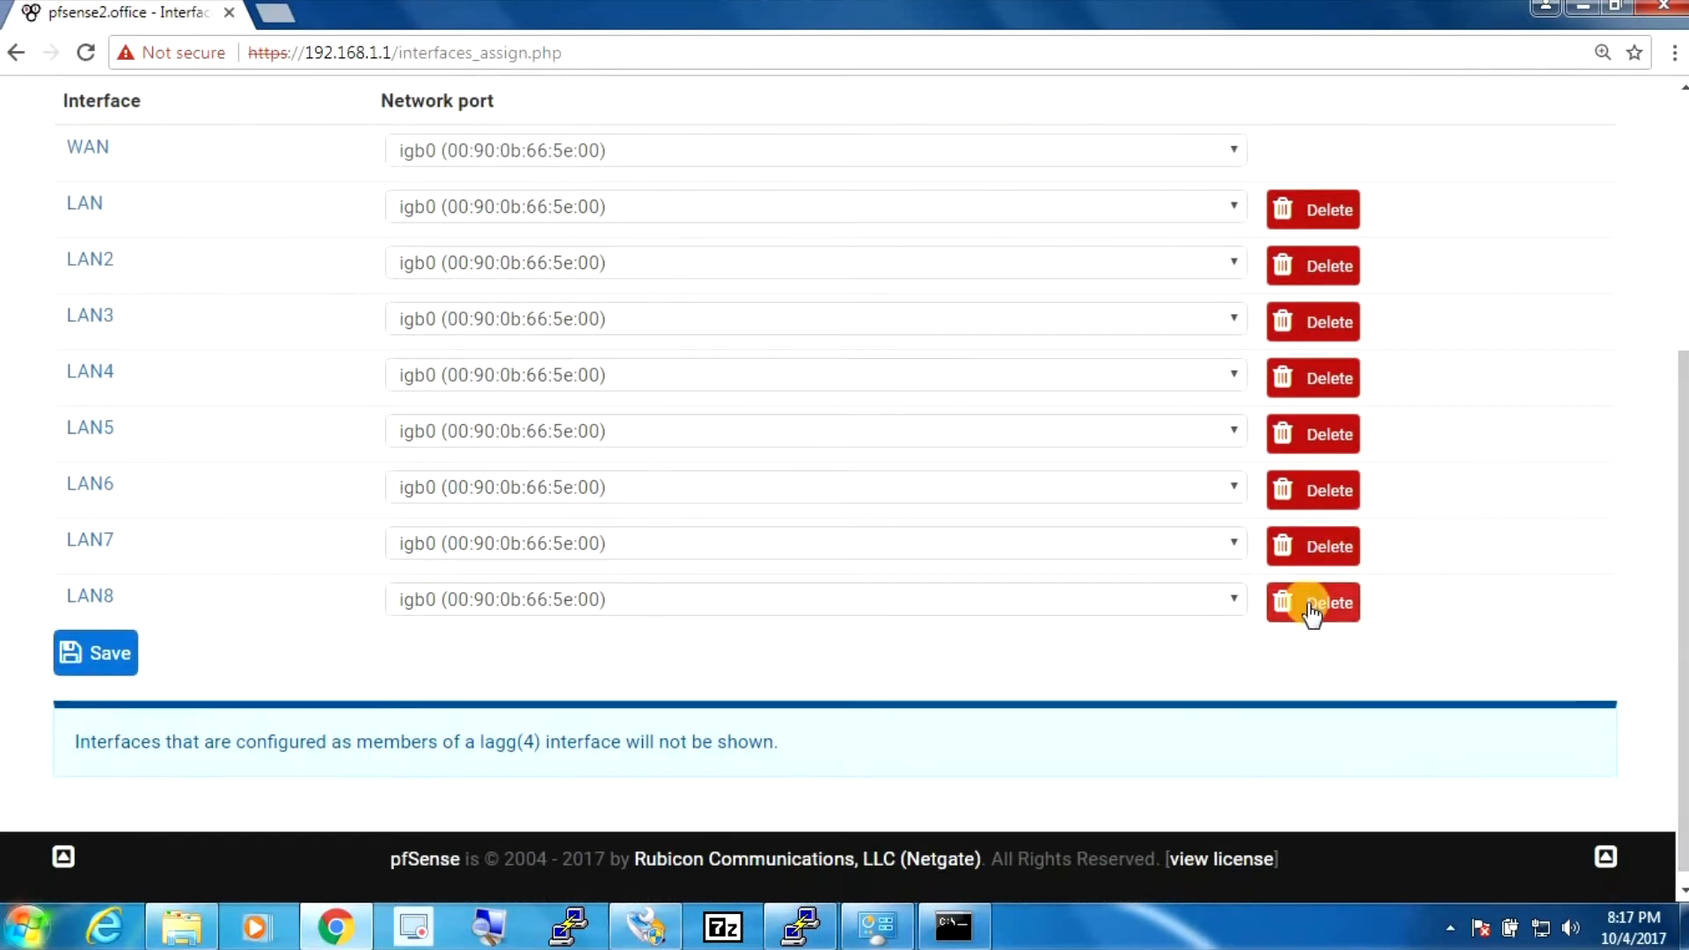
click(1311, 606)
click(939, 187)
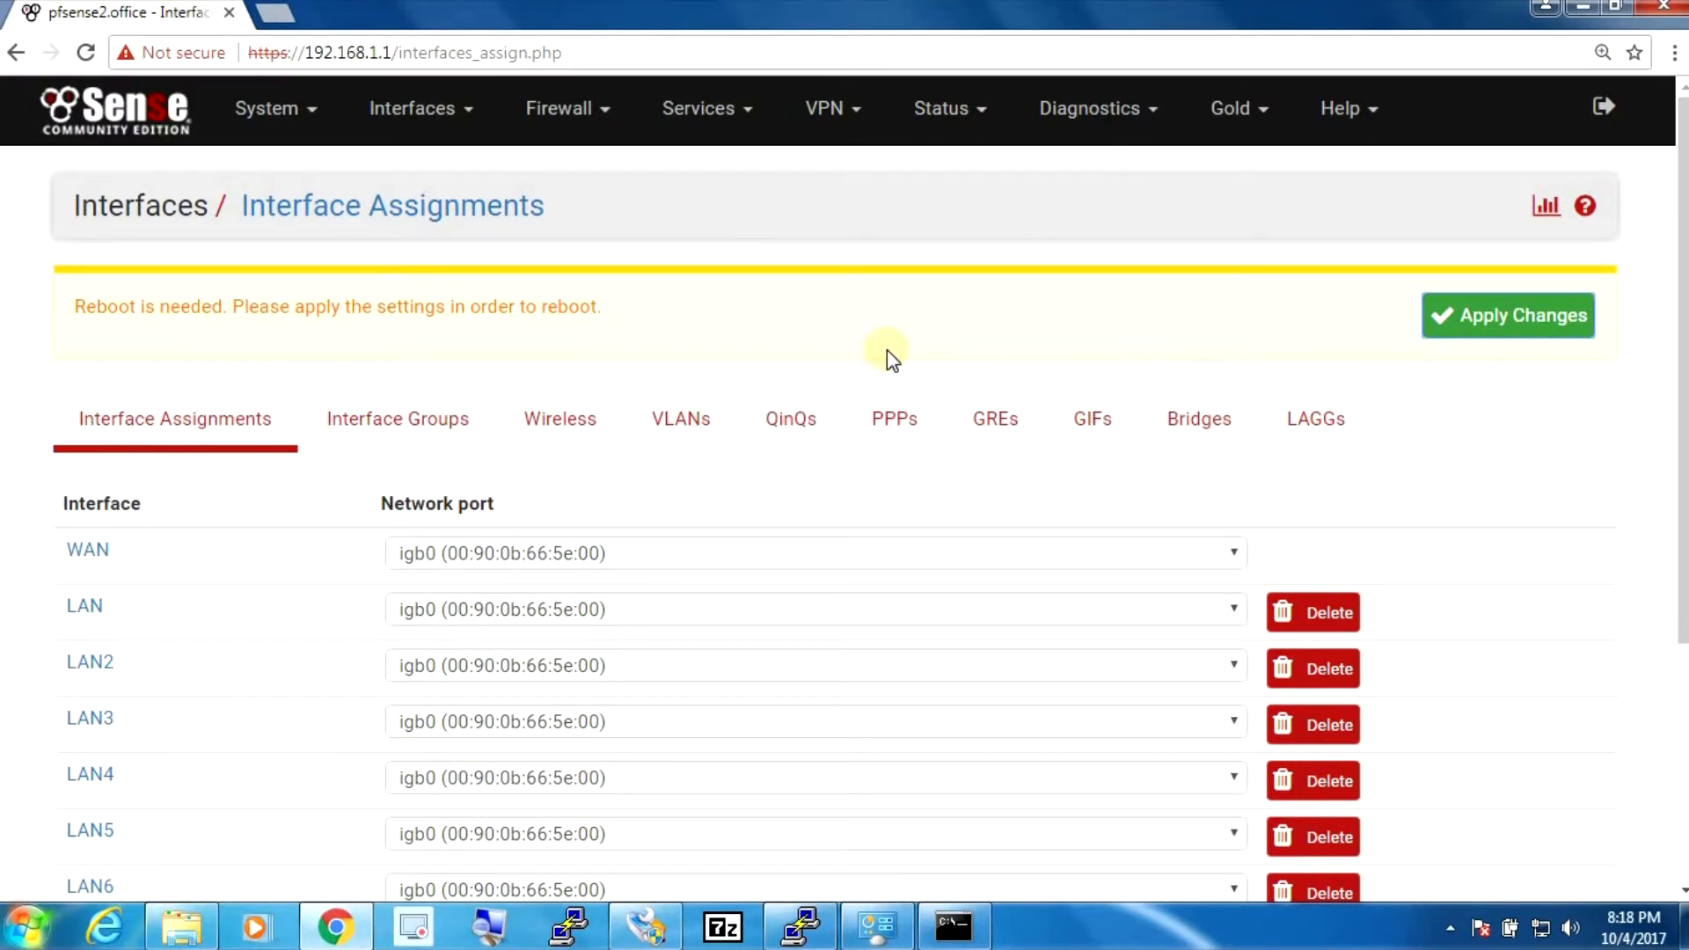
scroll(1531, 628, down, 3)
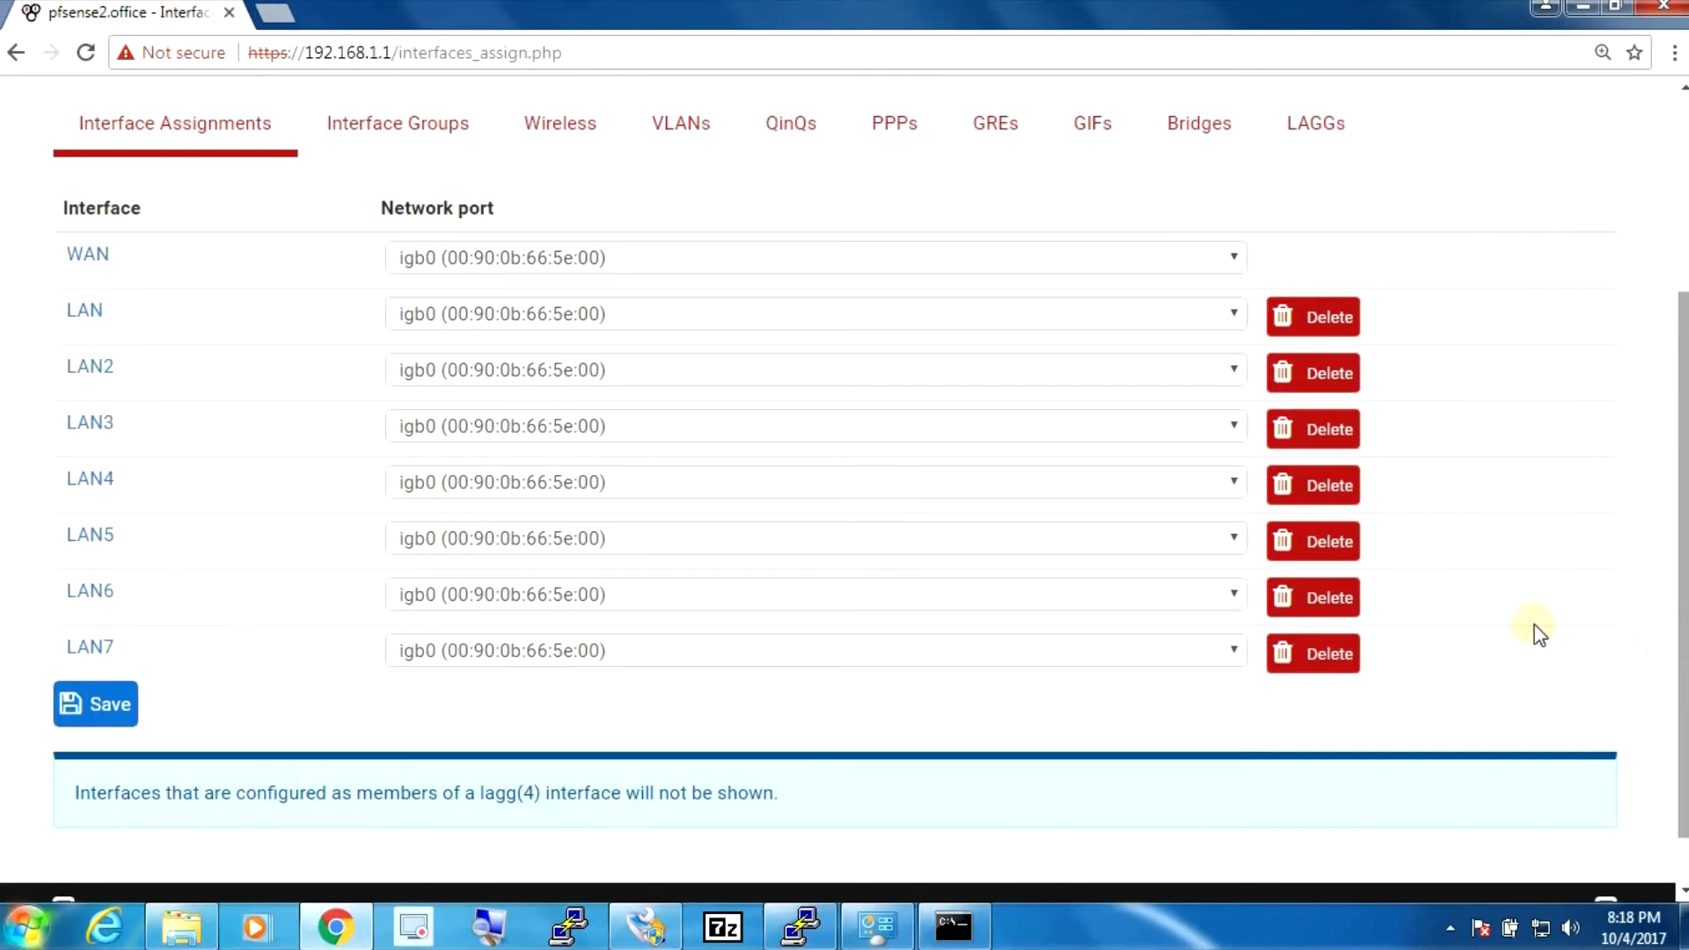
click(1339, 656)
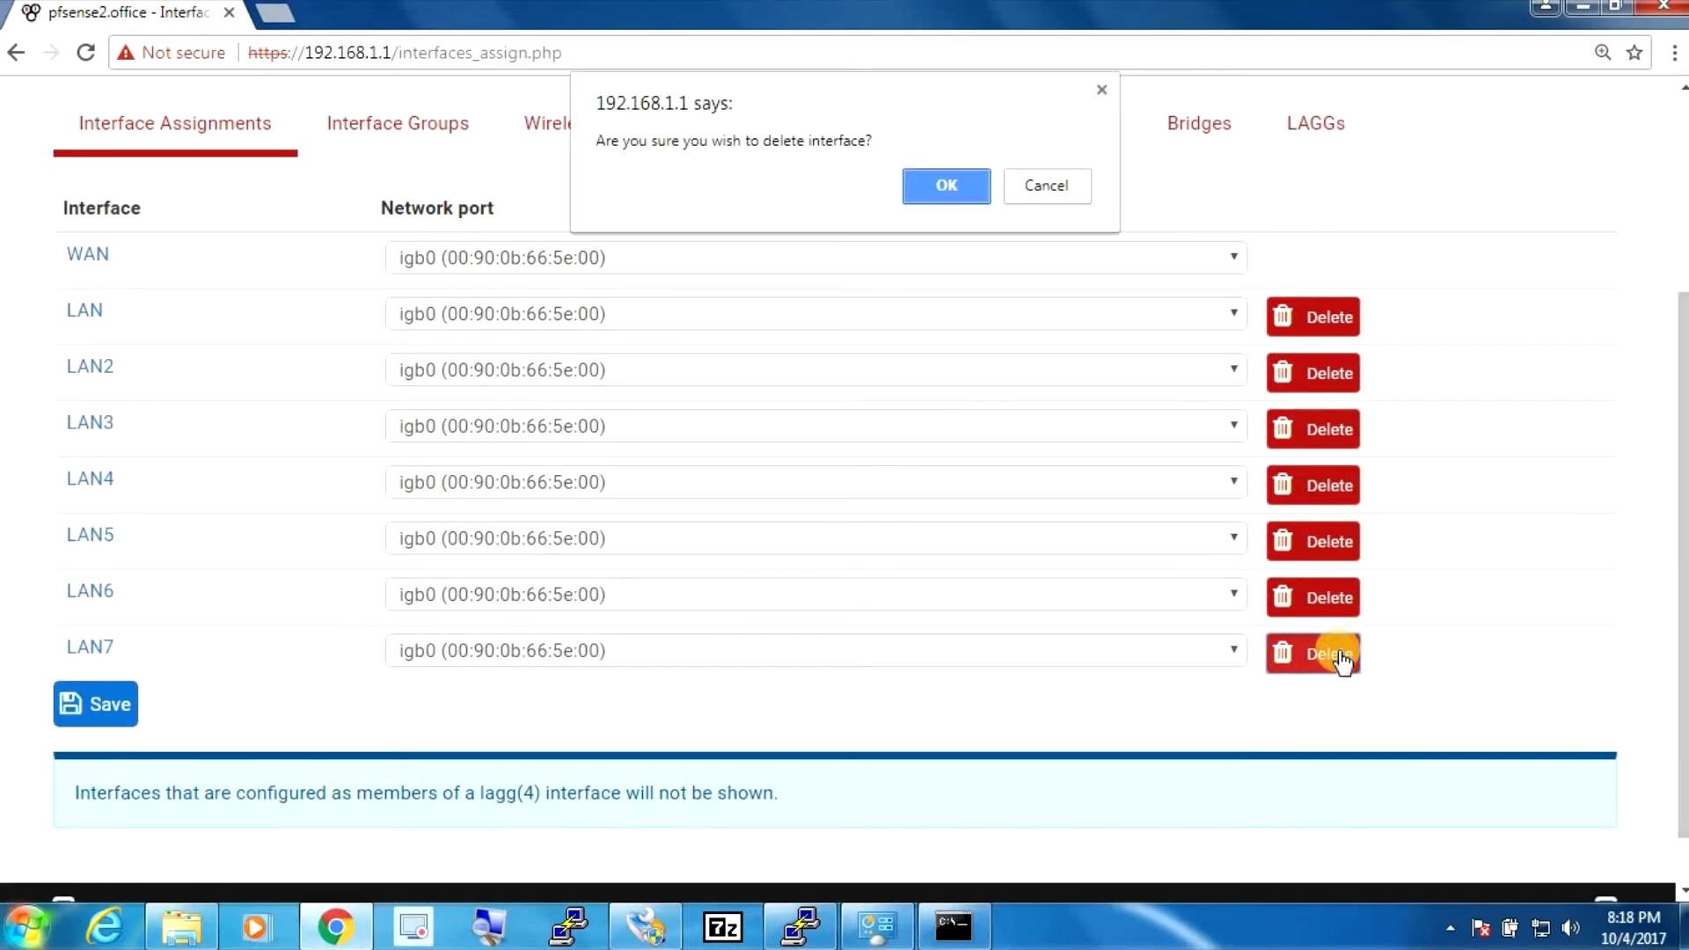
click(953, 201)
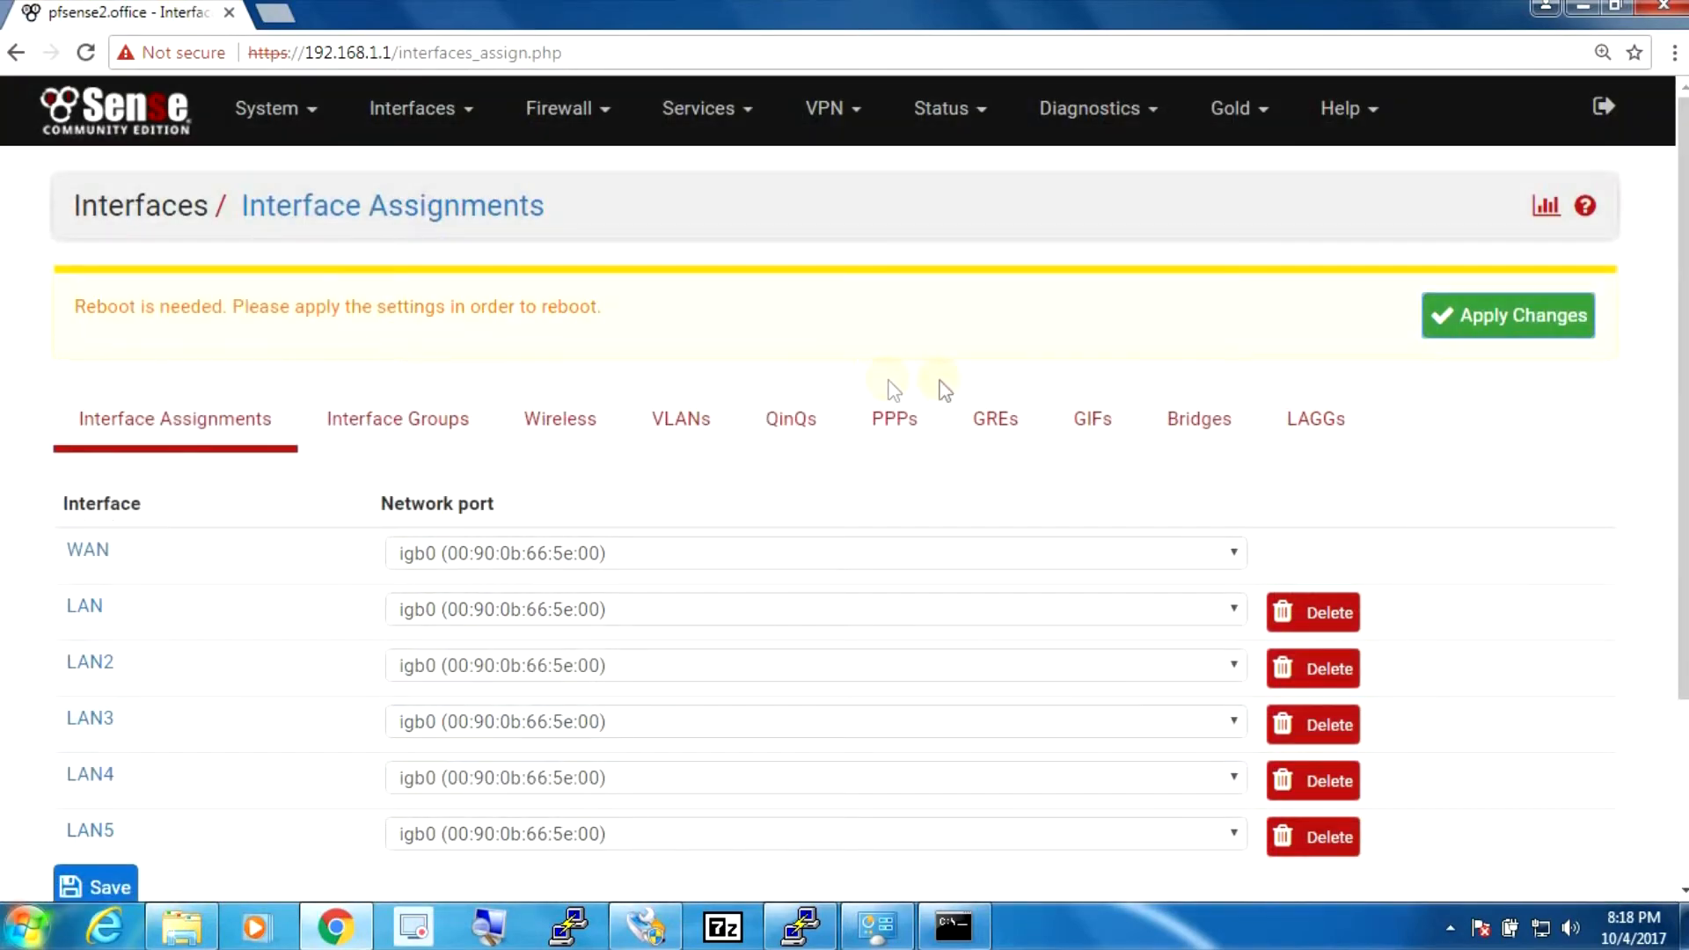
scroll(779, 253, down, 3)
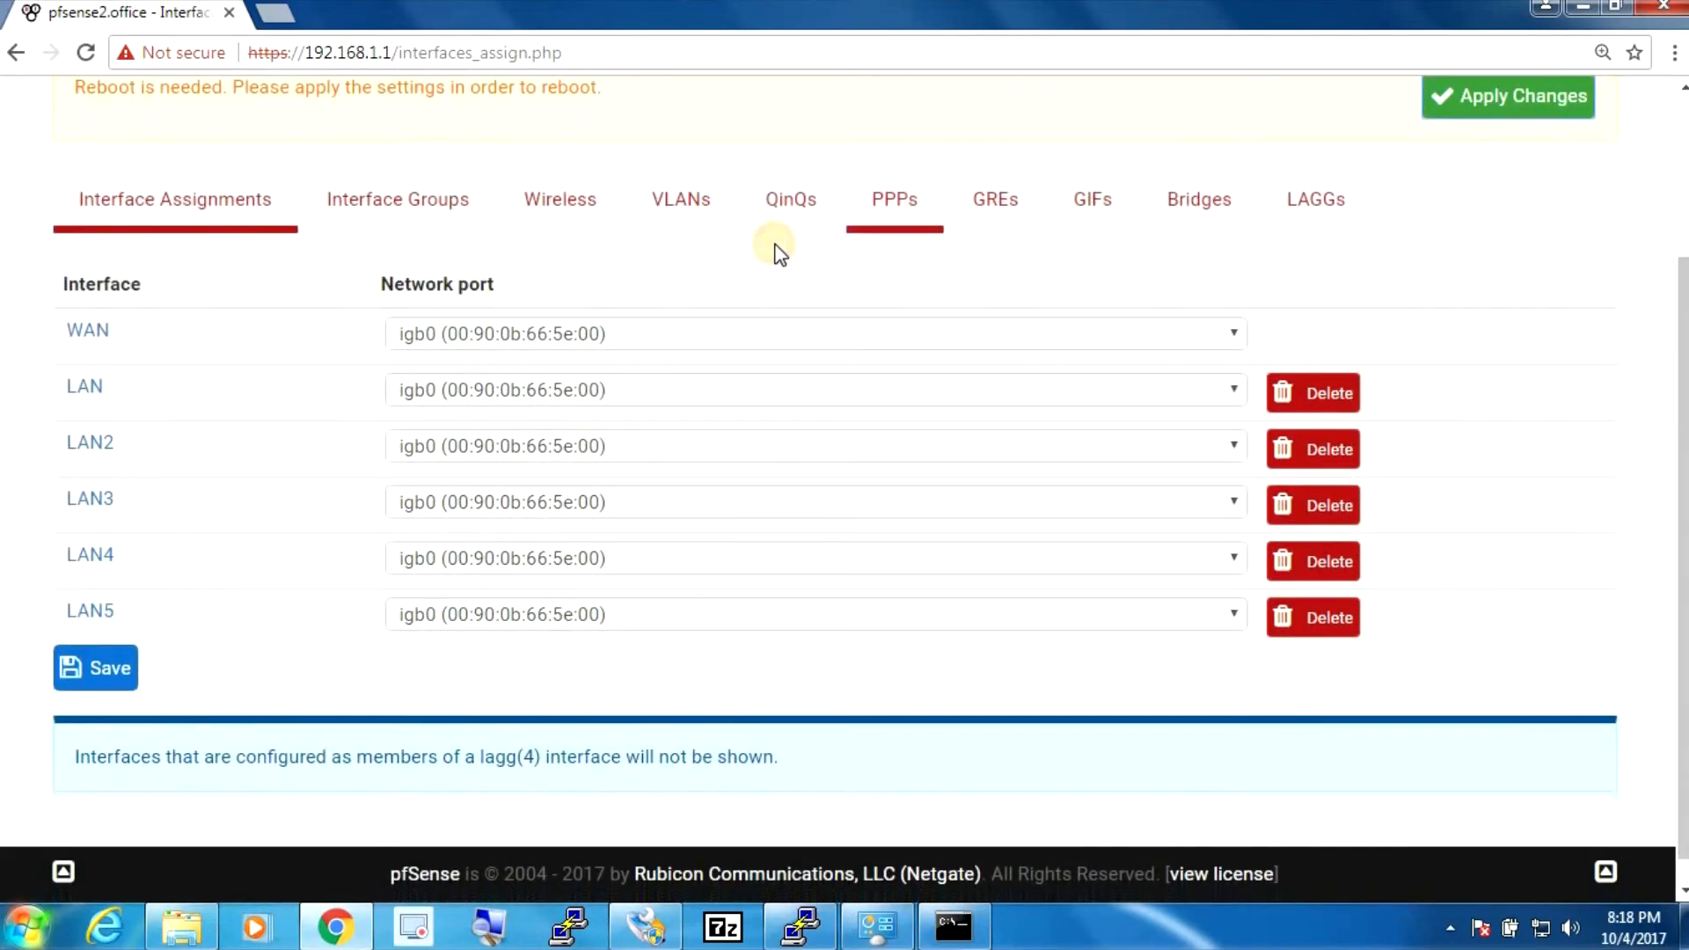
- Assign ports igb1, igb2, igb3, igb4 and igb5 to LAN, LAN2, LAN3, LAN4 and LAN5 respectively
click(424, 392)
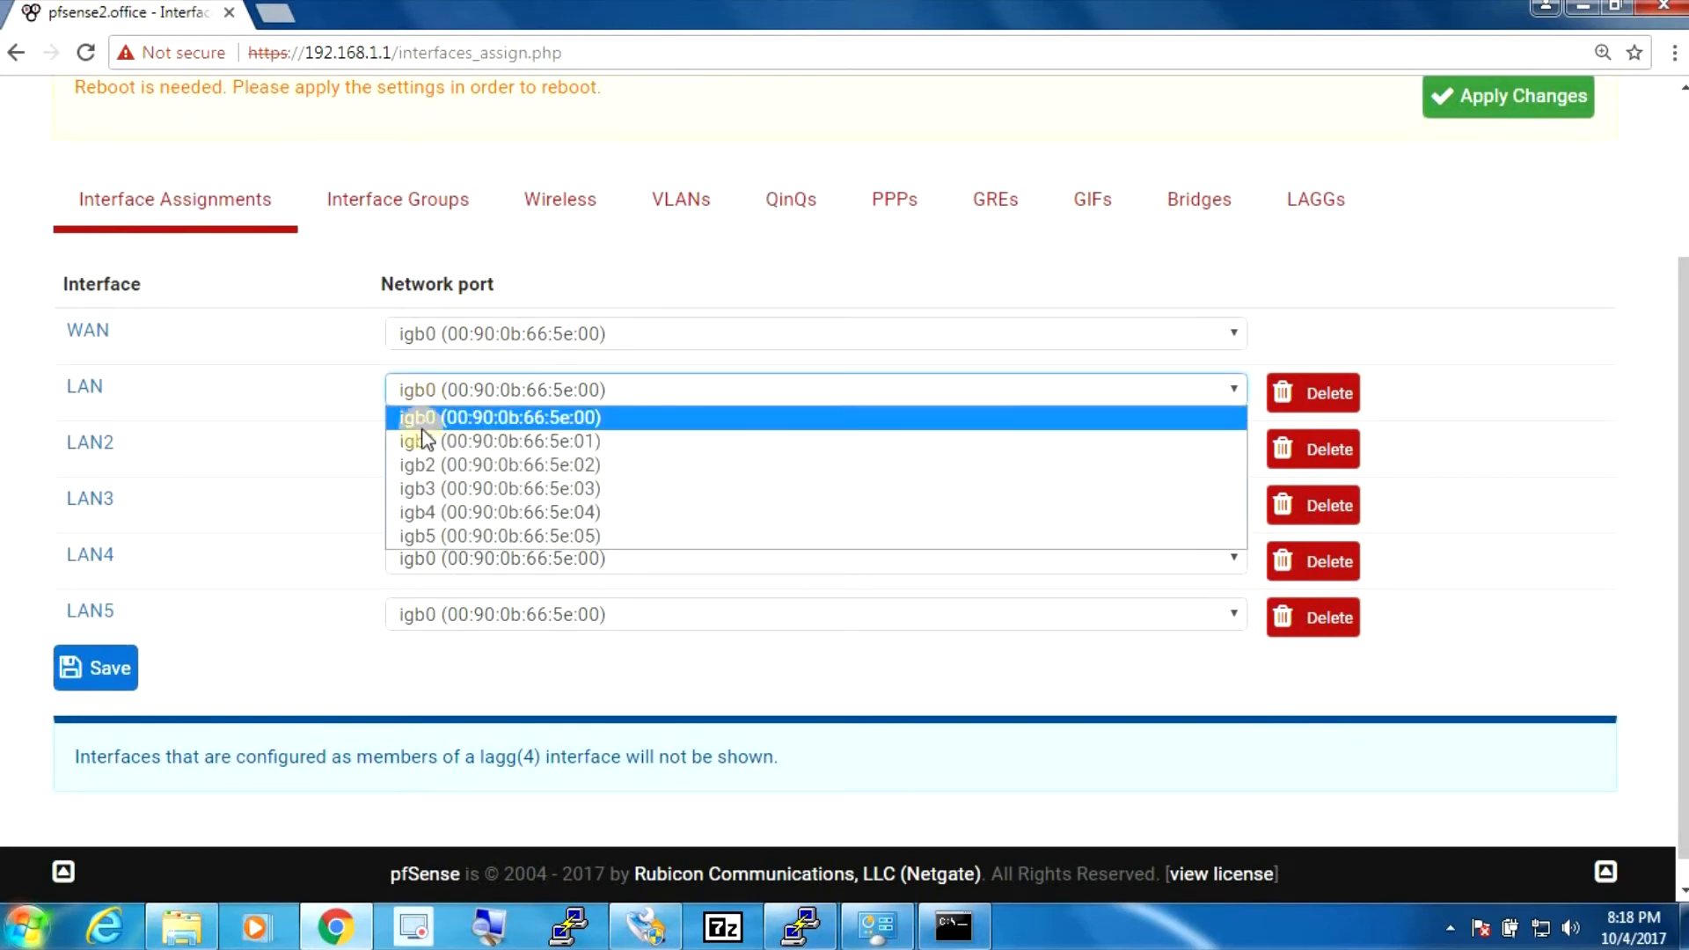
click(420, 436)
click(420, 446)
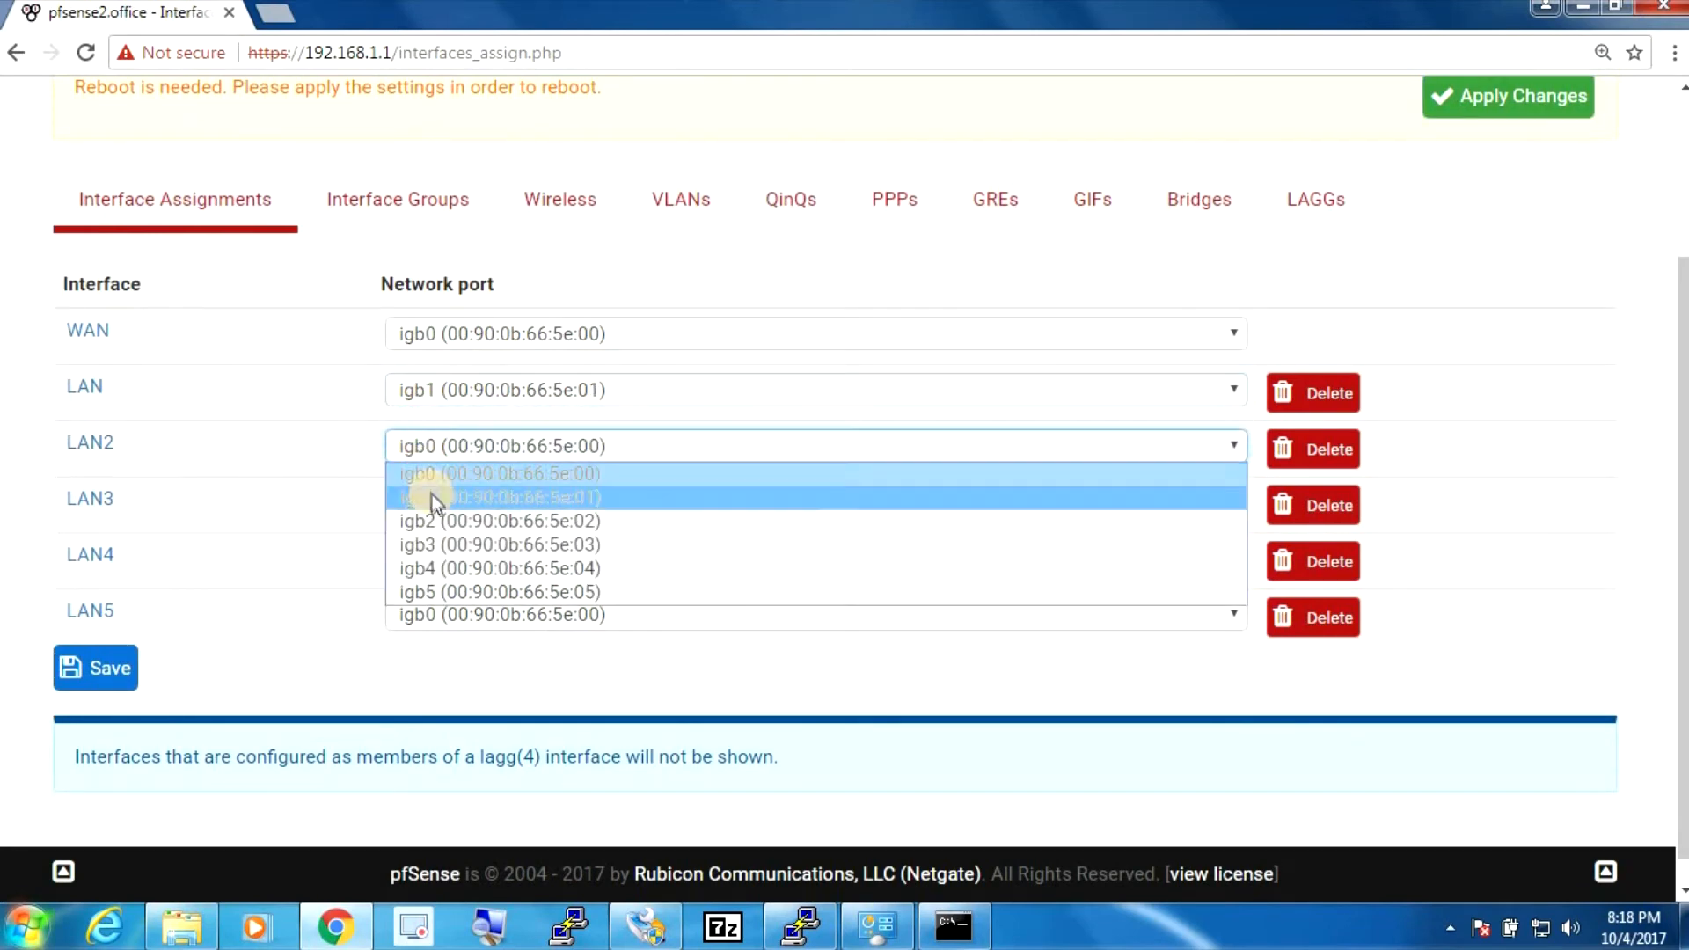
click(431, 519)
click(429, 514)
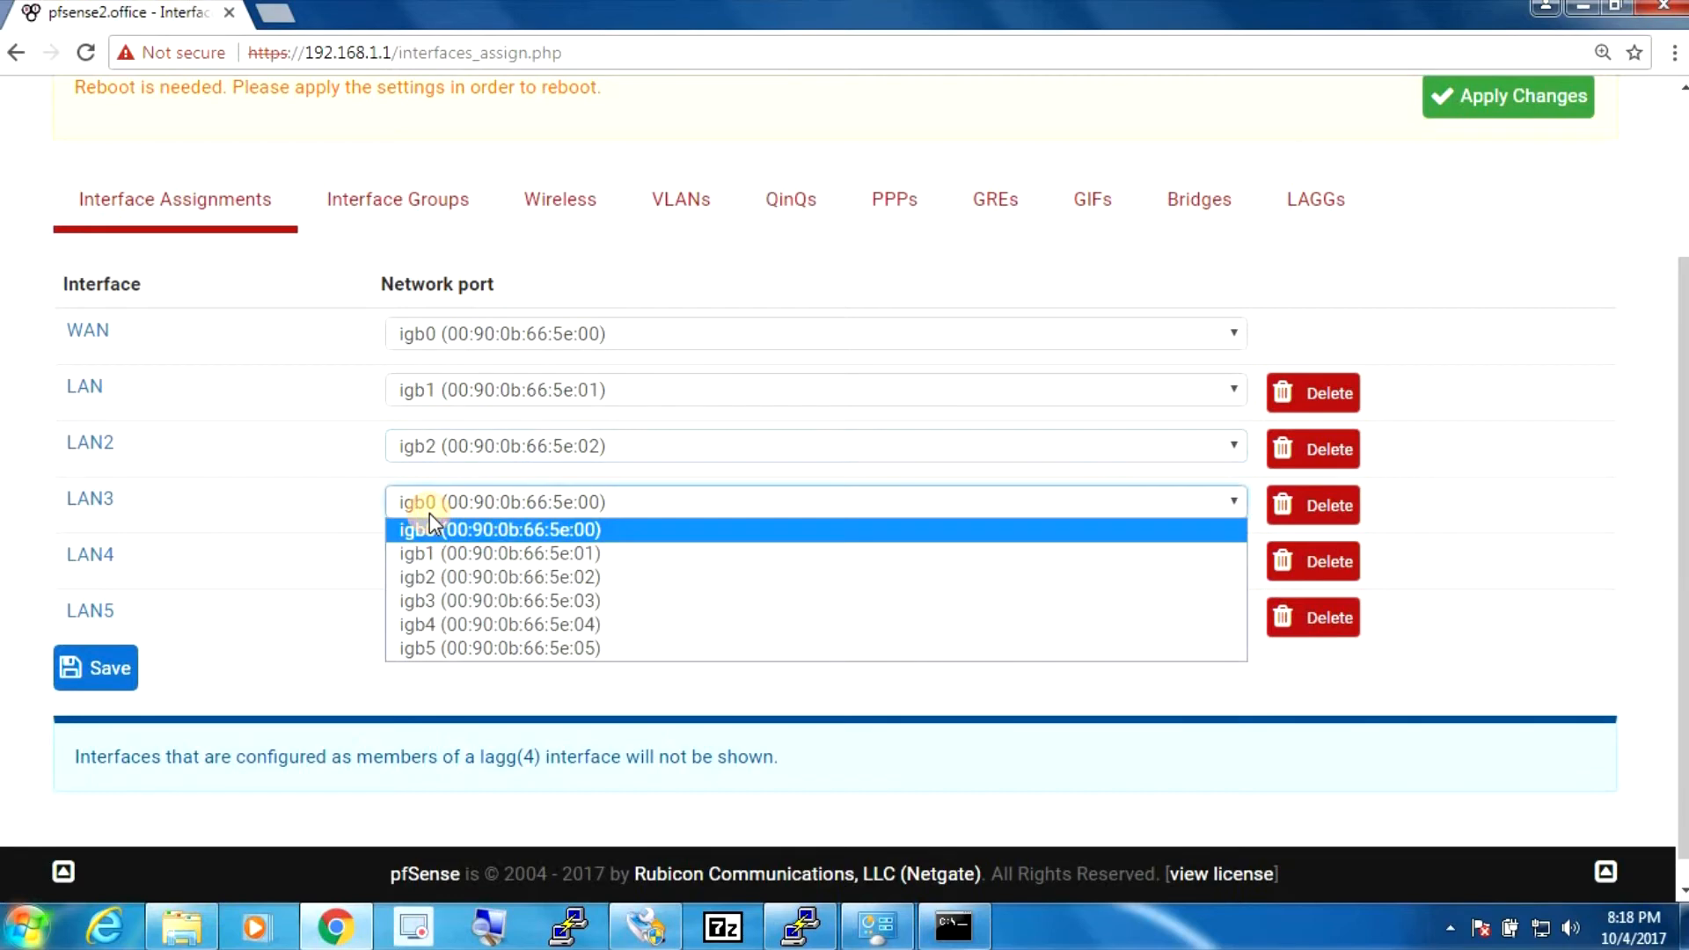
click(422, 594)
click(421, 568)
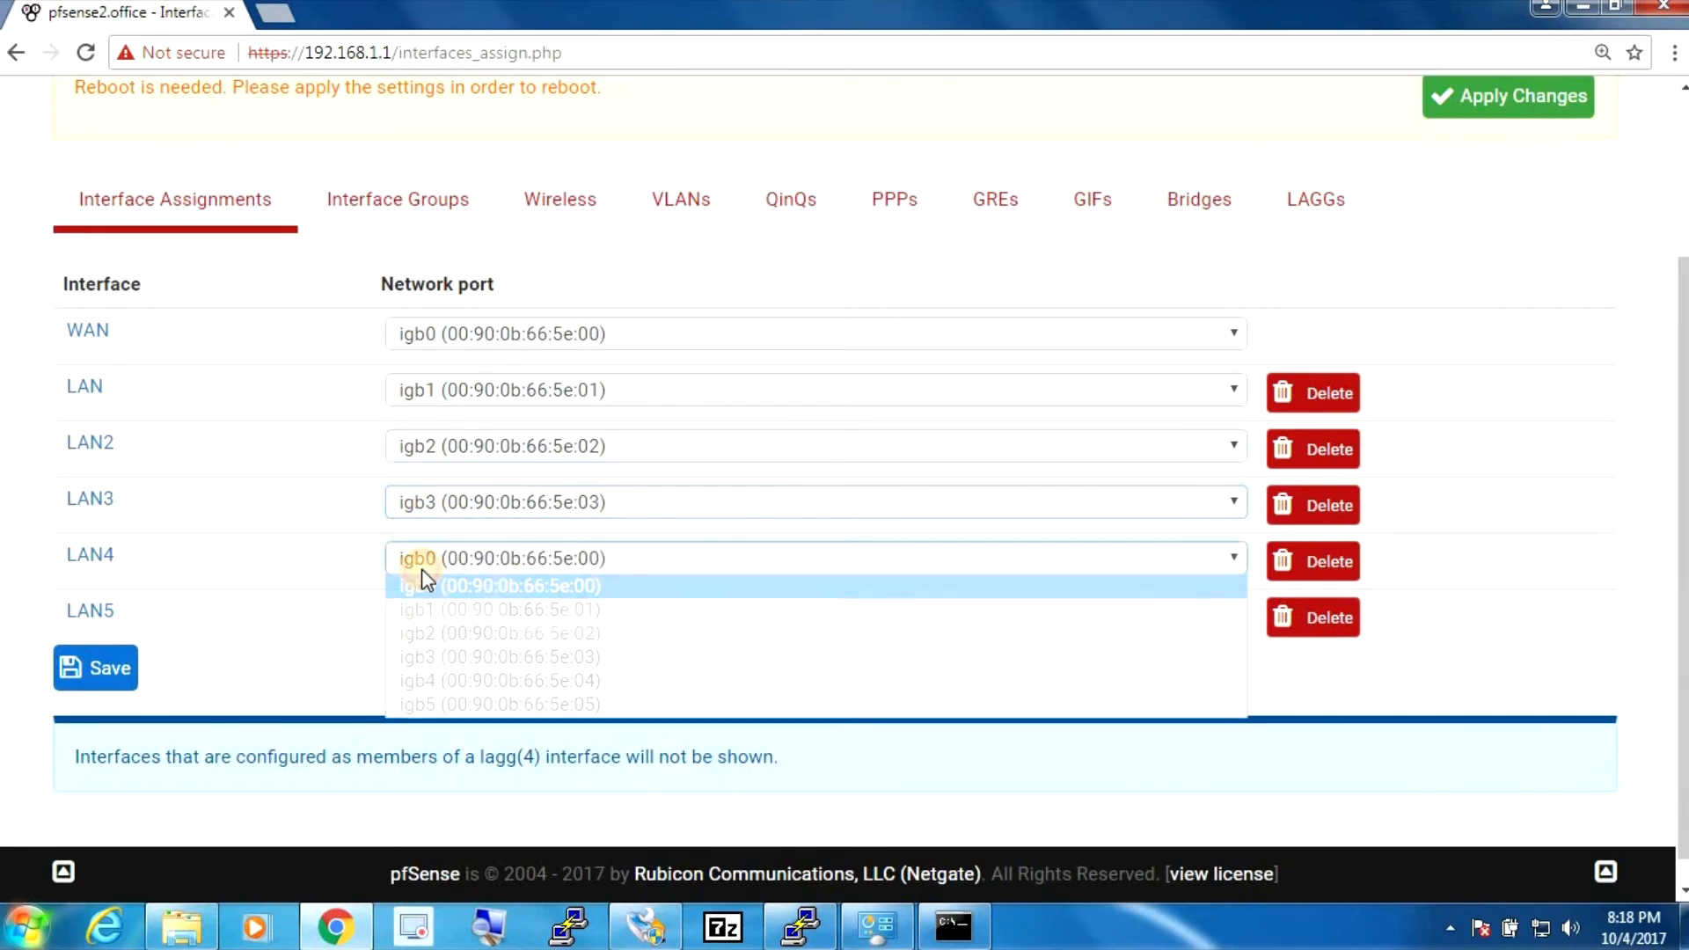
click(438, 680)
click(435, 619)
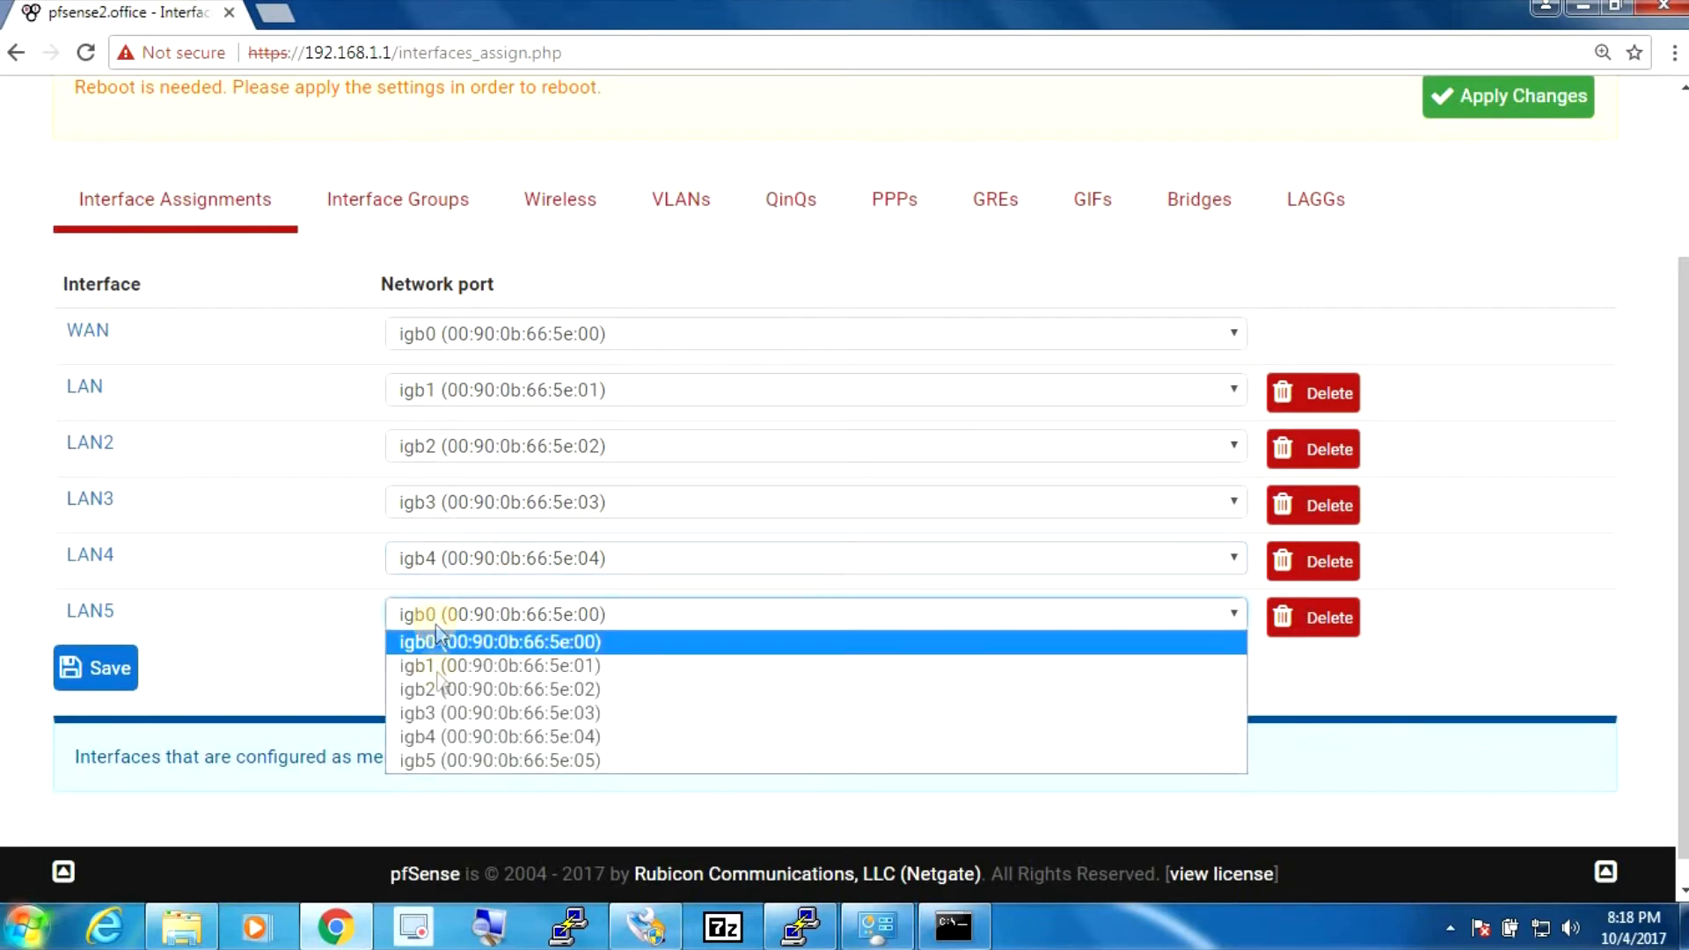
click(437, 759)
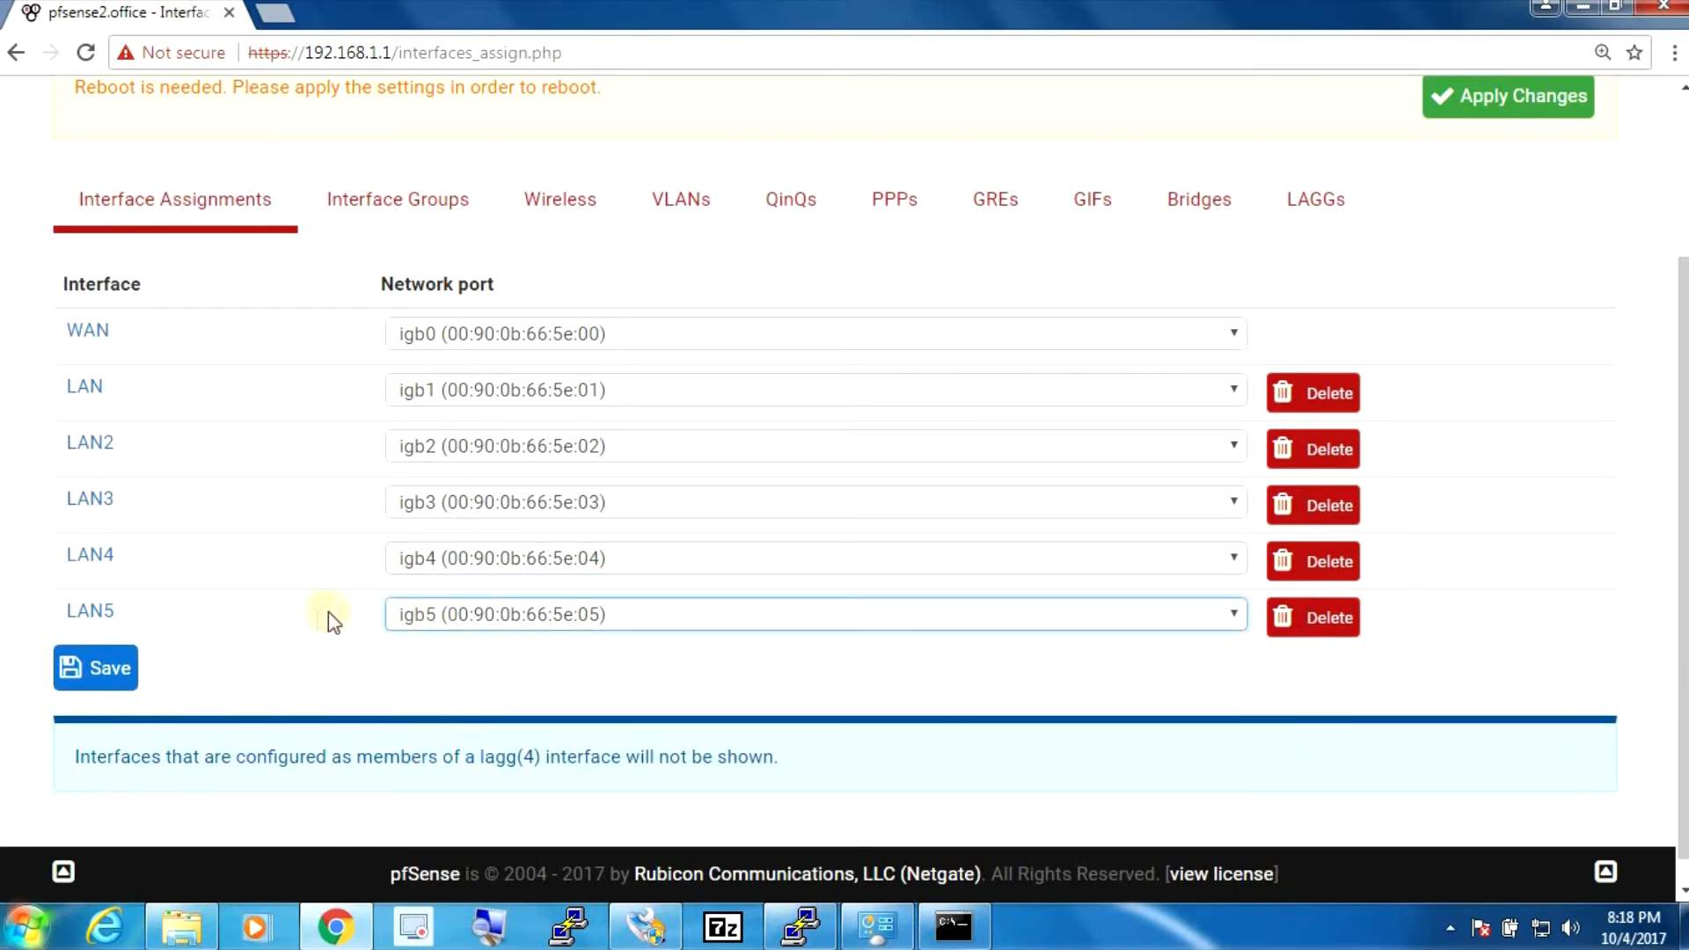
- Save the interface assignments, then bring up Windows Network Connections
click(119, 673)
click(93, 665)
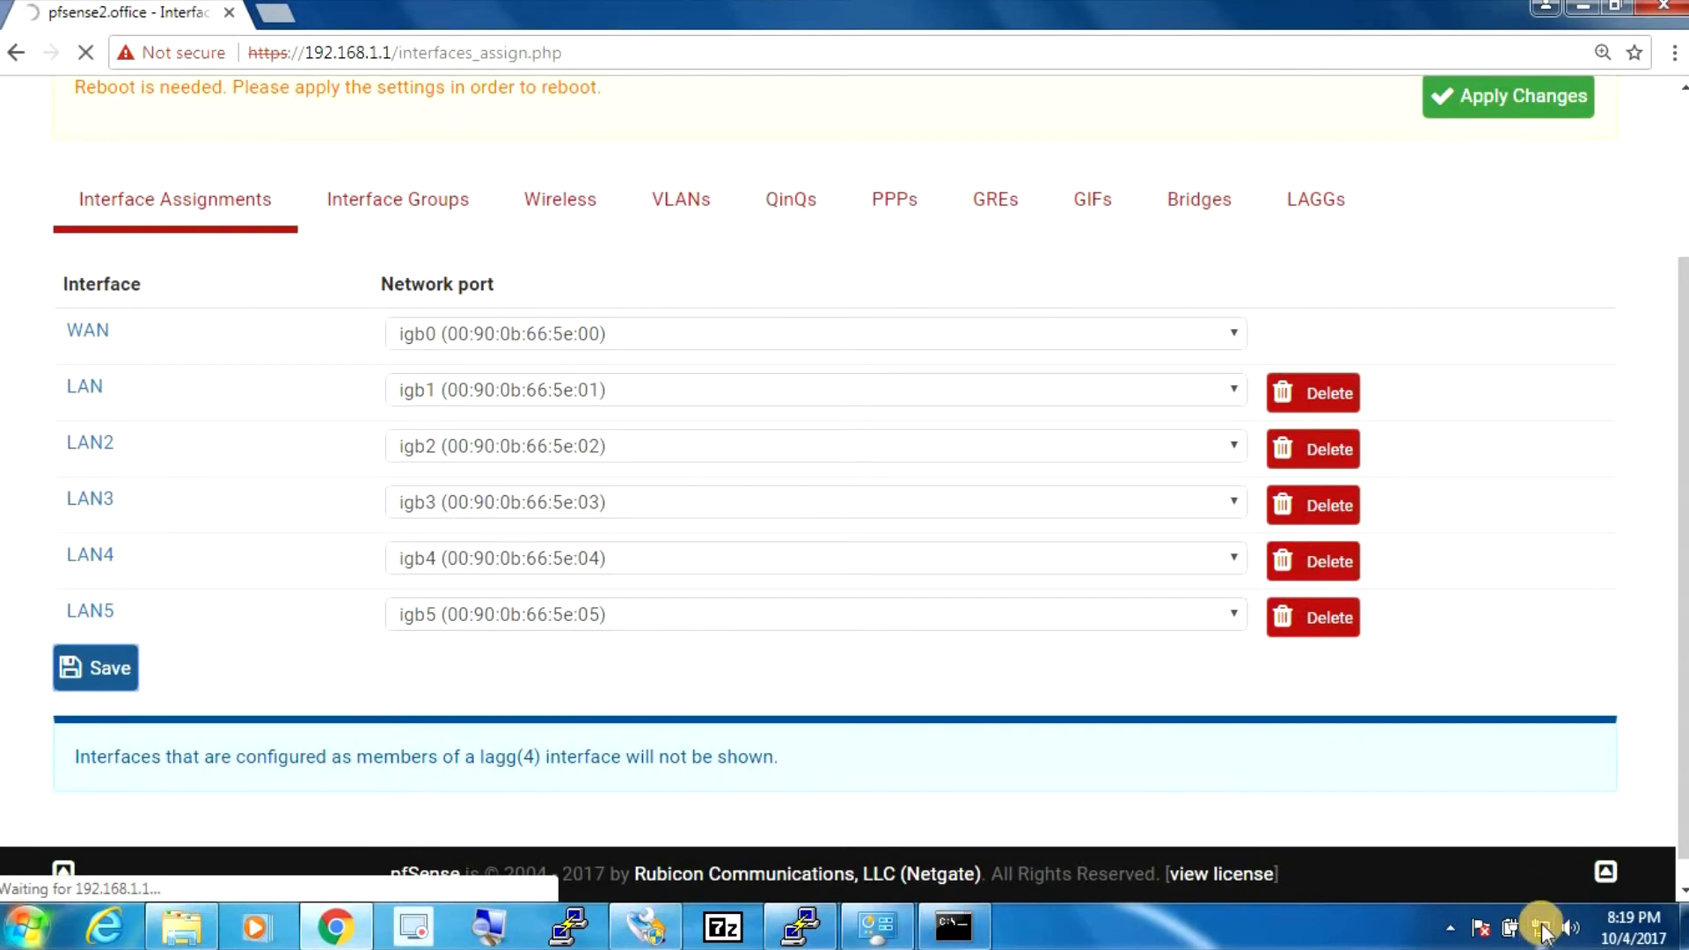
mouse_move(1541, 935)
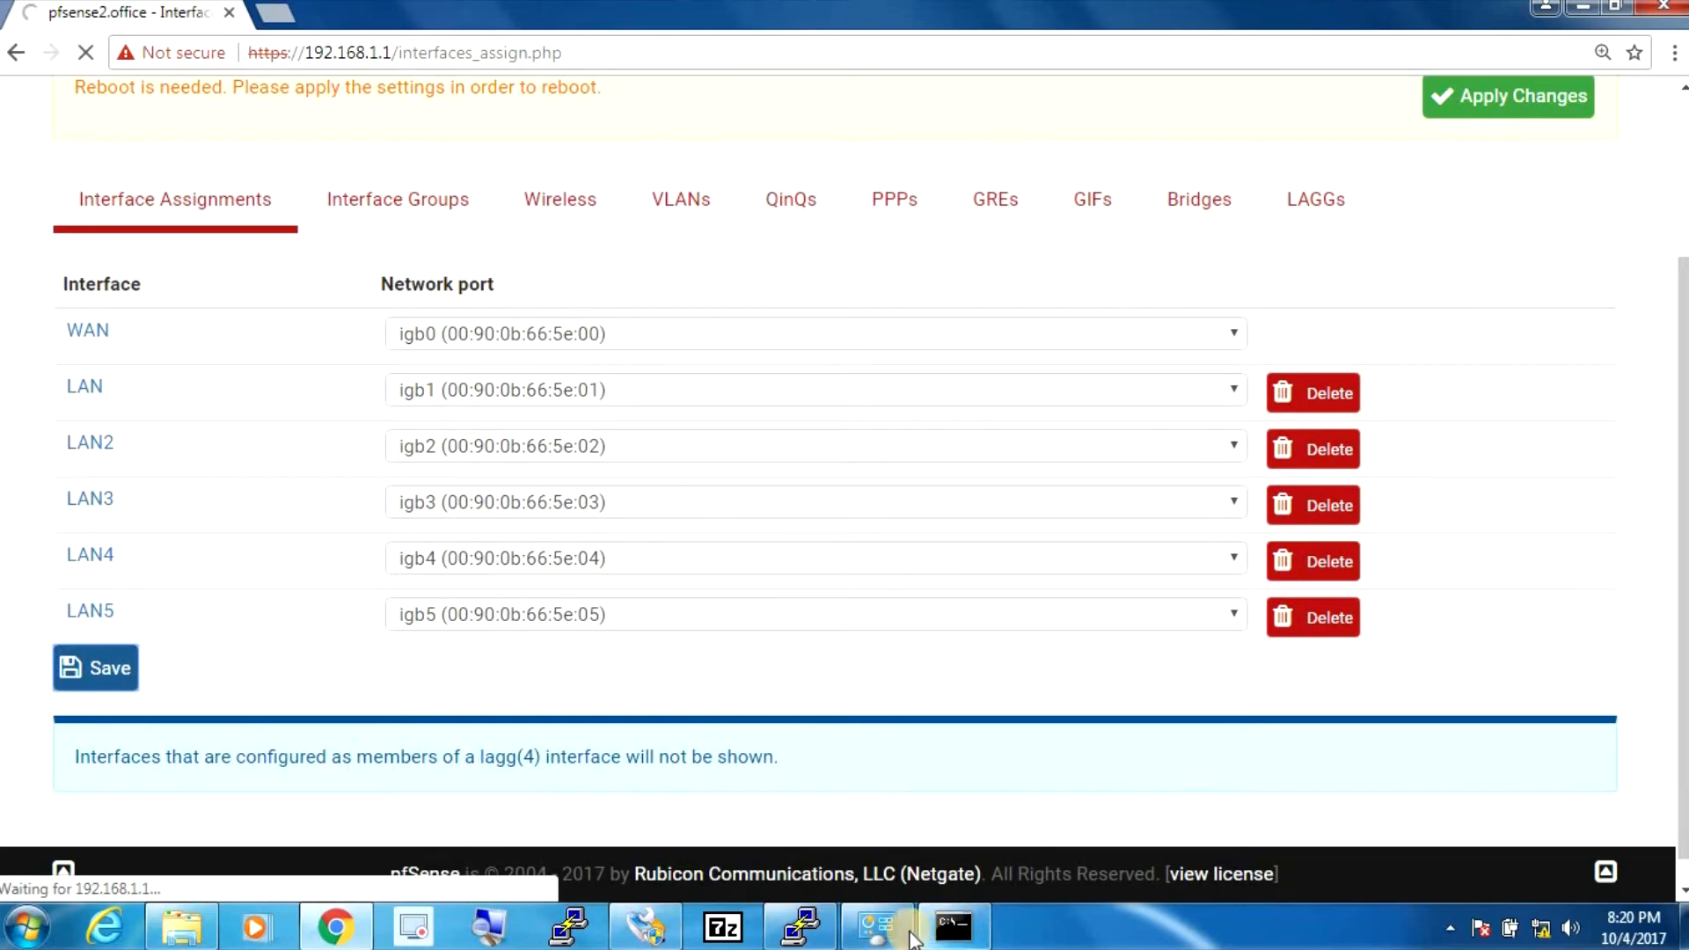
click(877, 927)
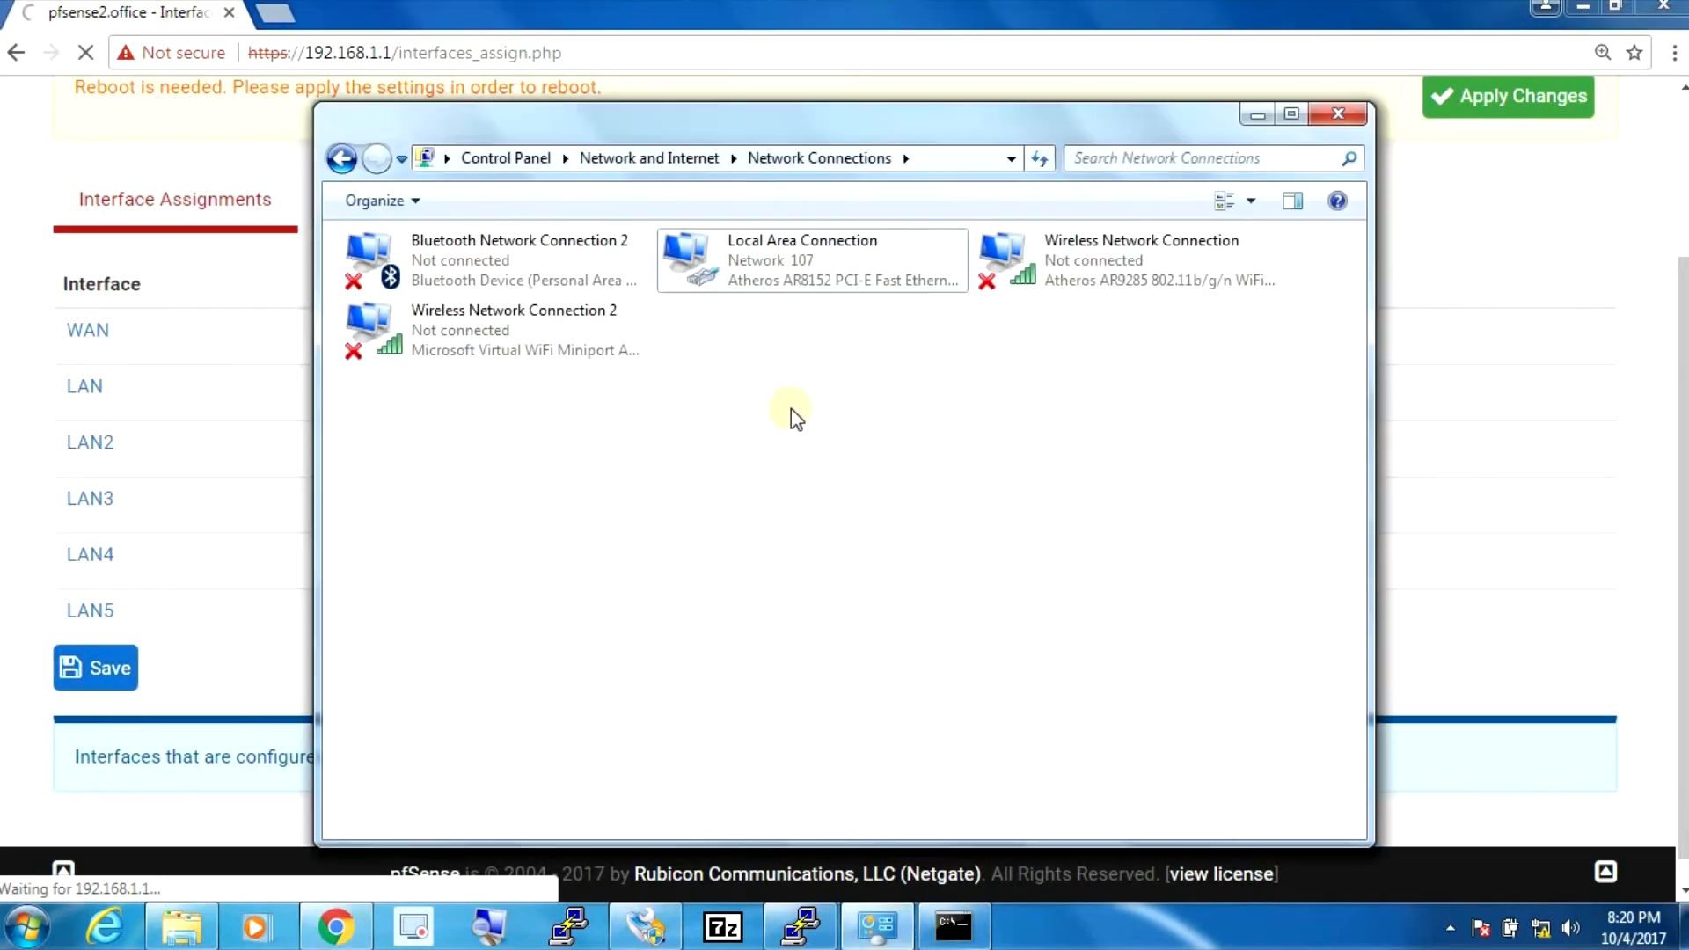
- Give Local Area Connection the static IPv4 address 10.0.1.99, then enter 10.0.1.1 in Chrome
right_click(779, 248)
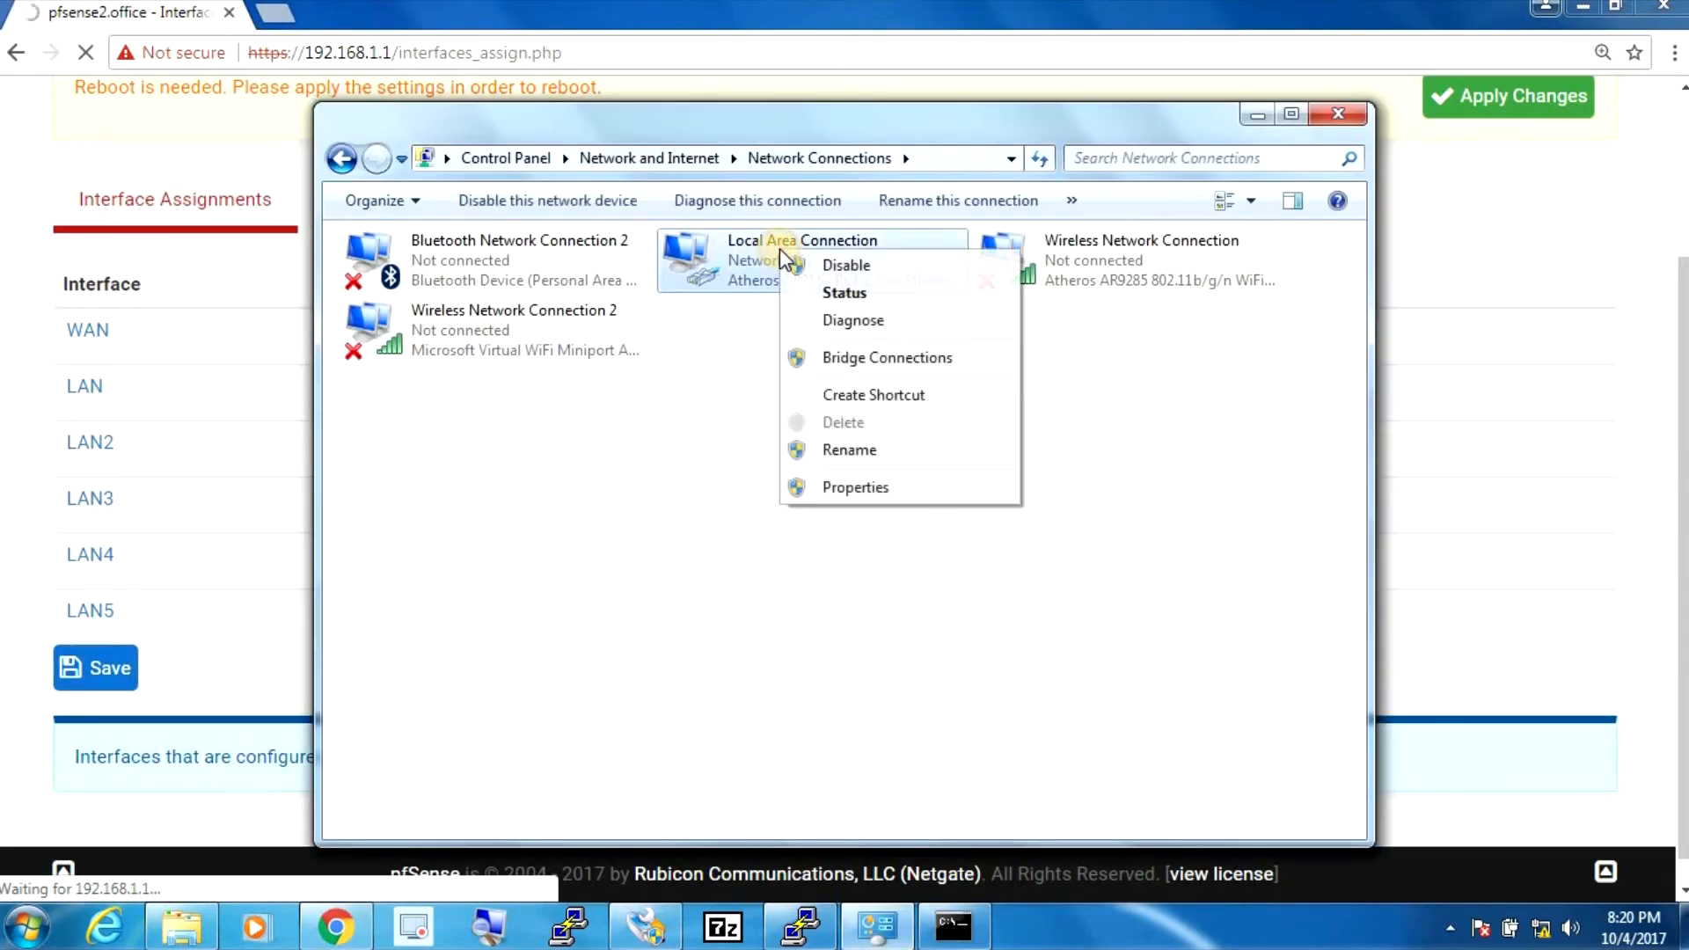
click(853, 489)
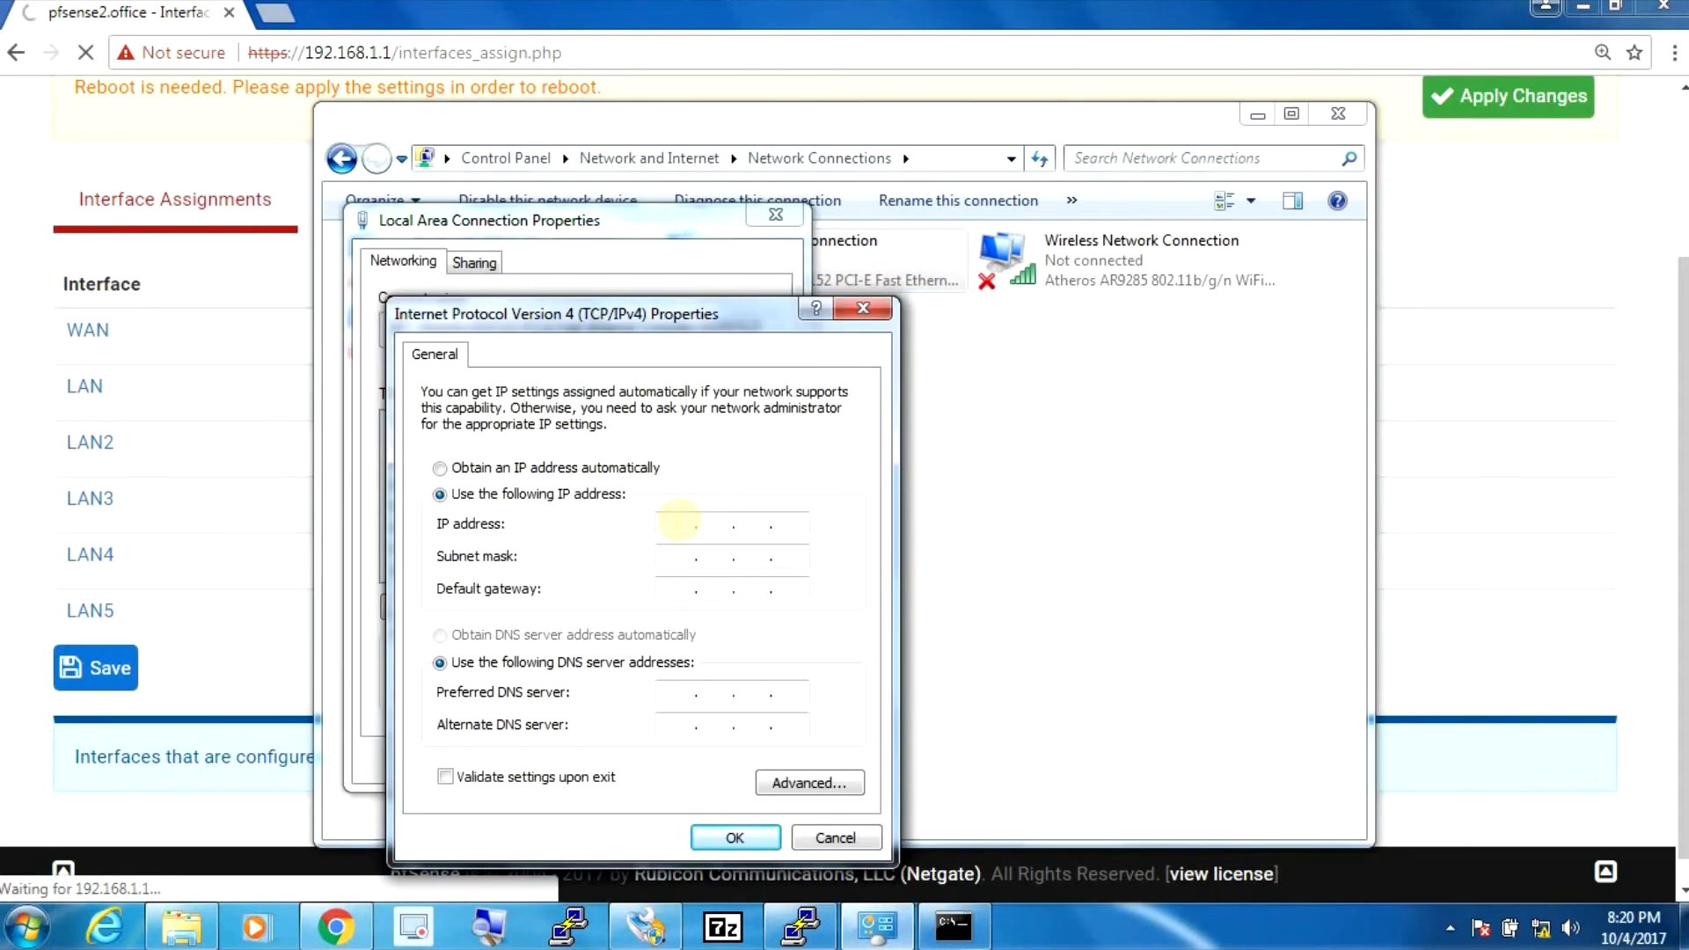
click(678, 524)
text(10.0)
text(.1.)
text(99)
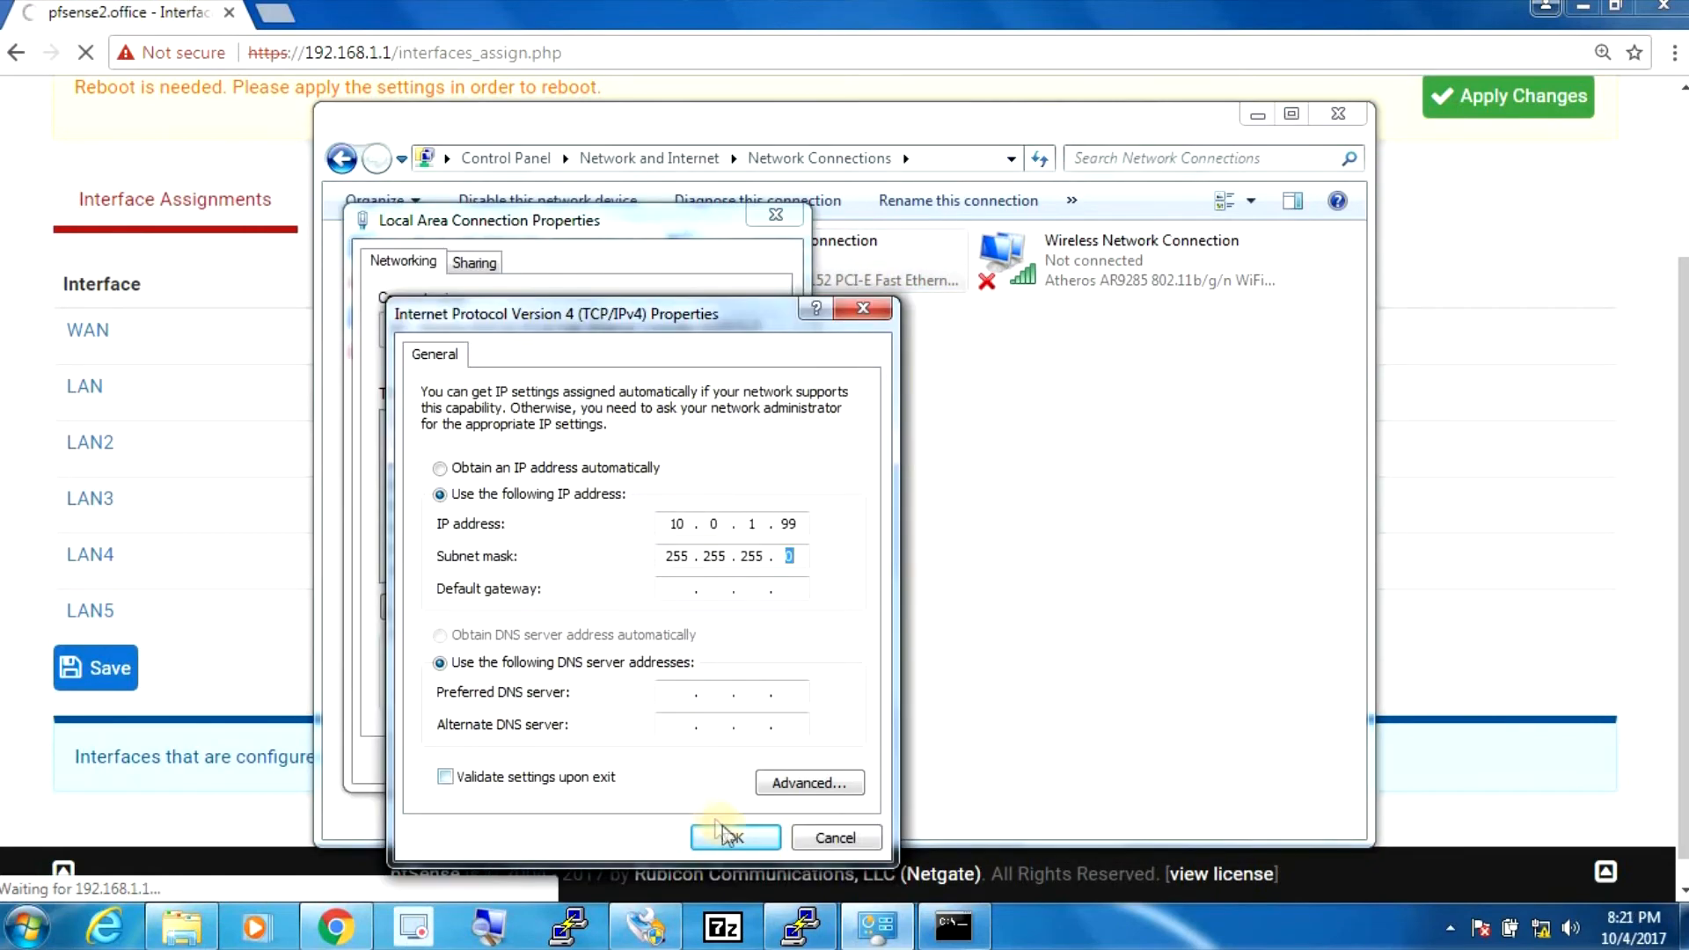
click(735, 837)
click(675, 757)
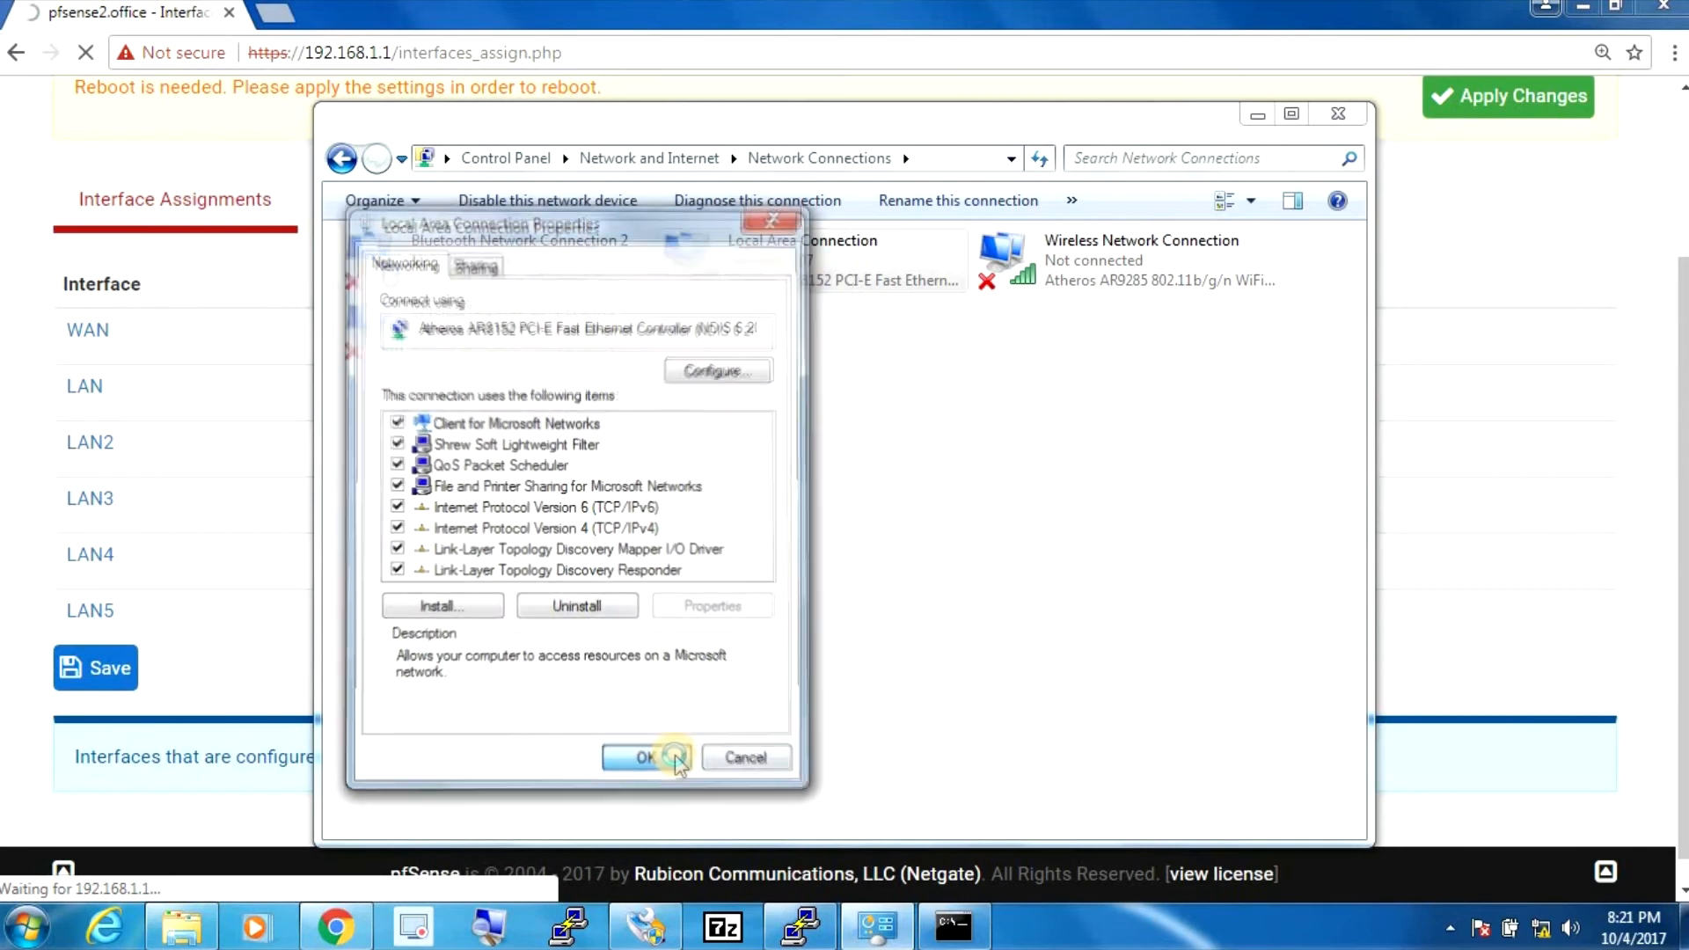
click(277, 61)
text(10.0.1.1)
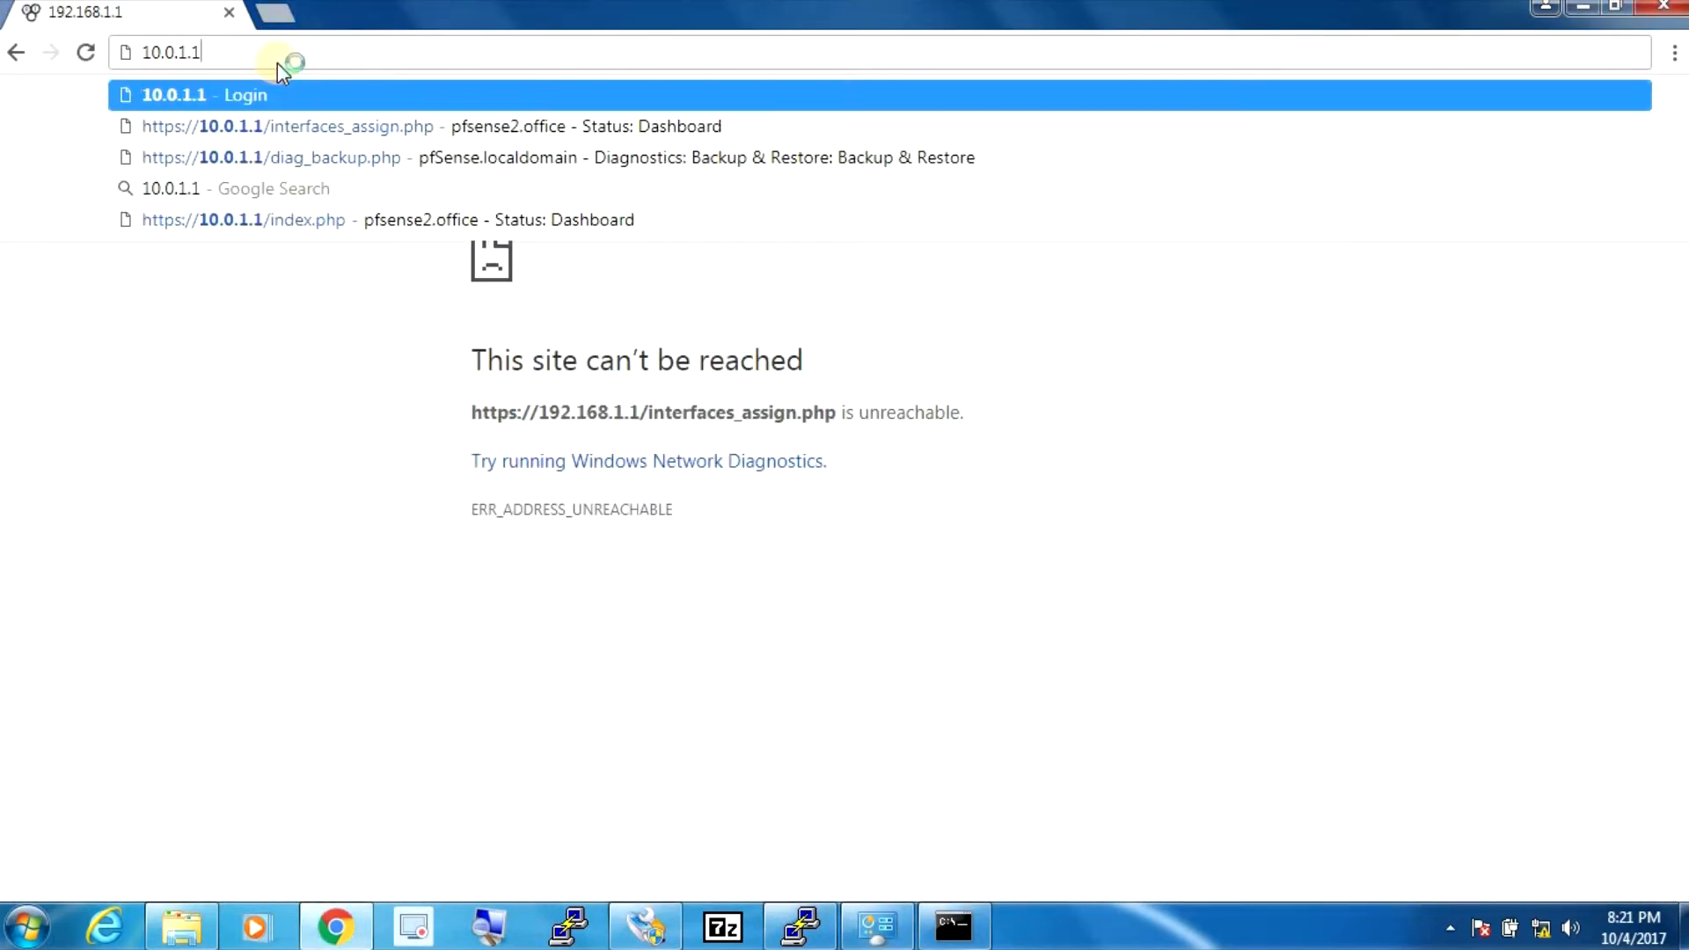
- Load 10.0.1.1, log in with the admin account, and start the stopped dhcpd service
key(Return)
text(admin)
key(Tab)
text(pfsense)
key(Return)
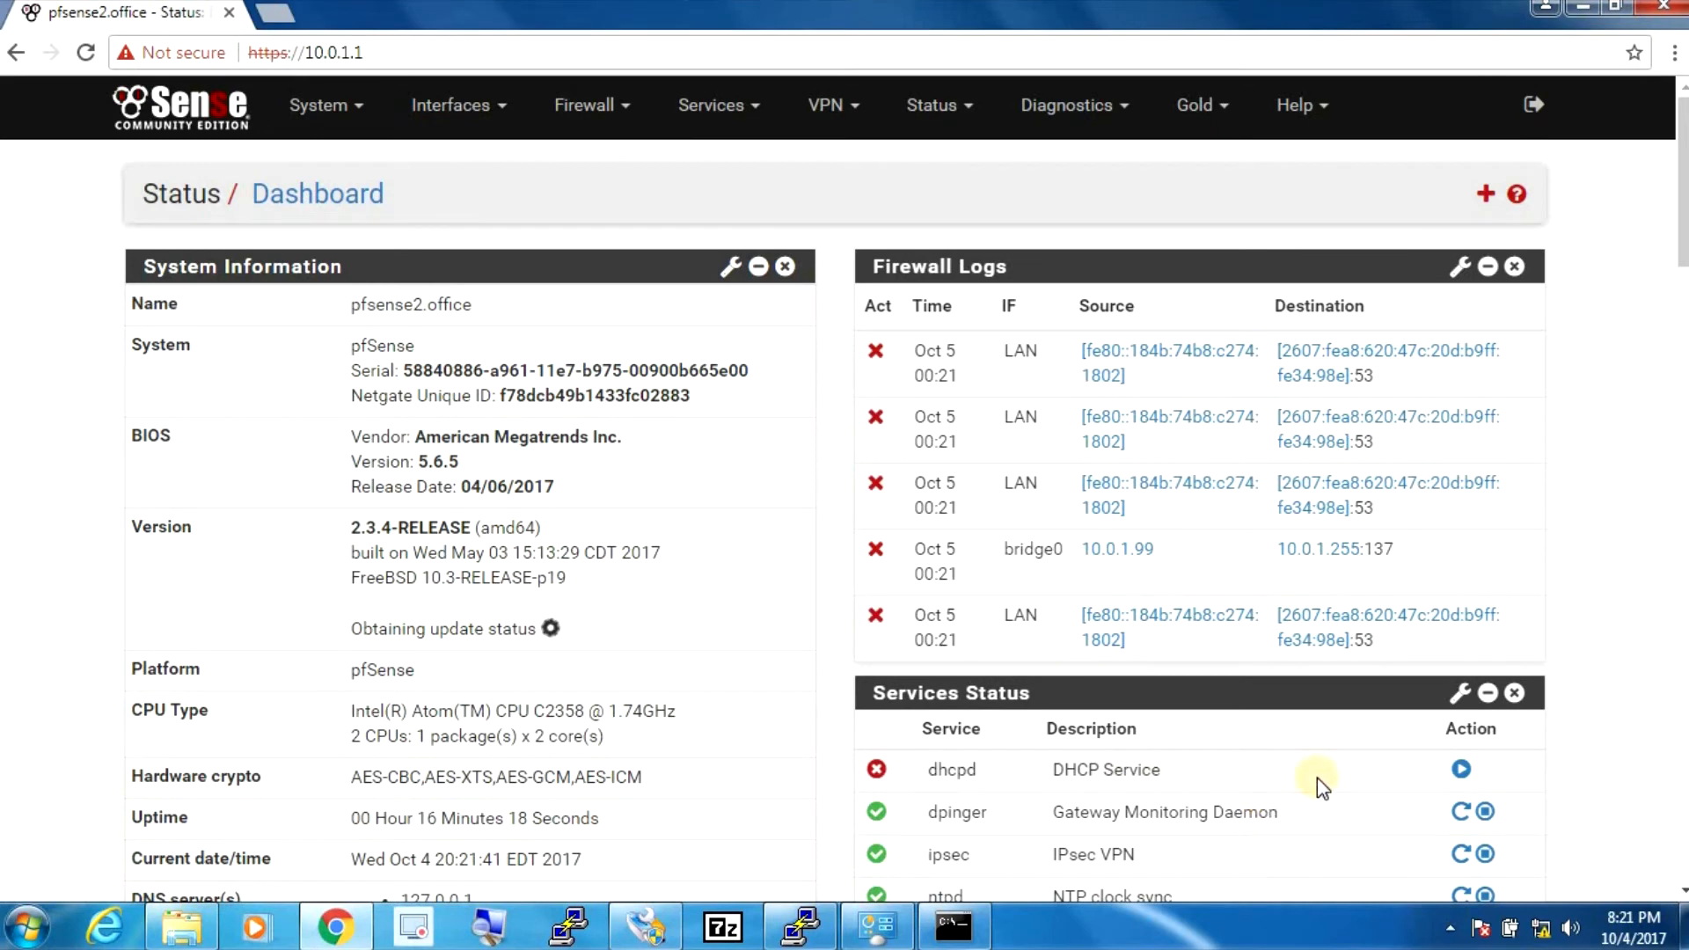
click(1462, 774)
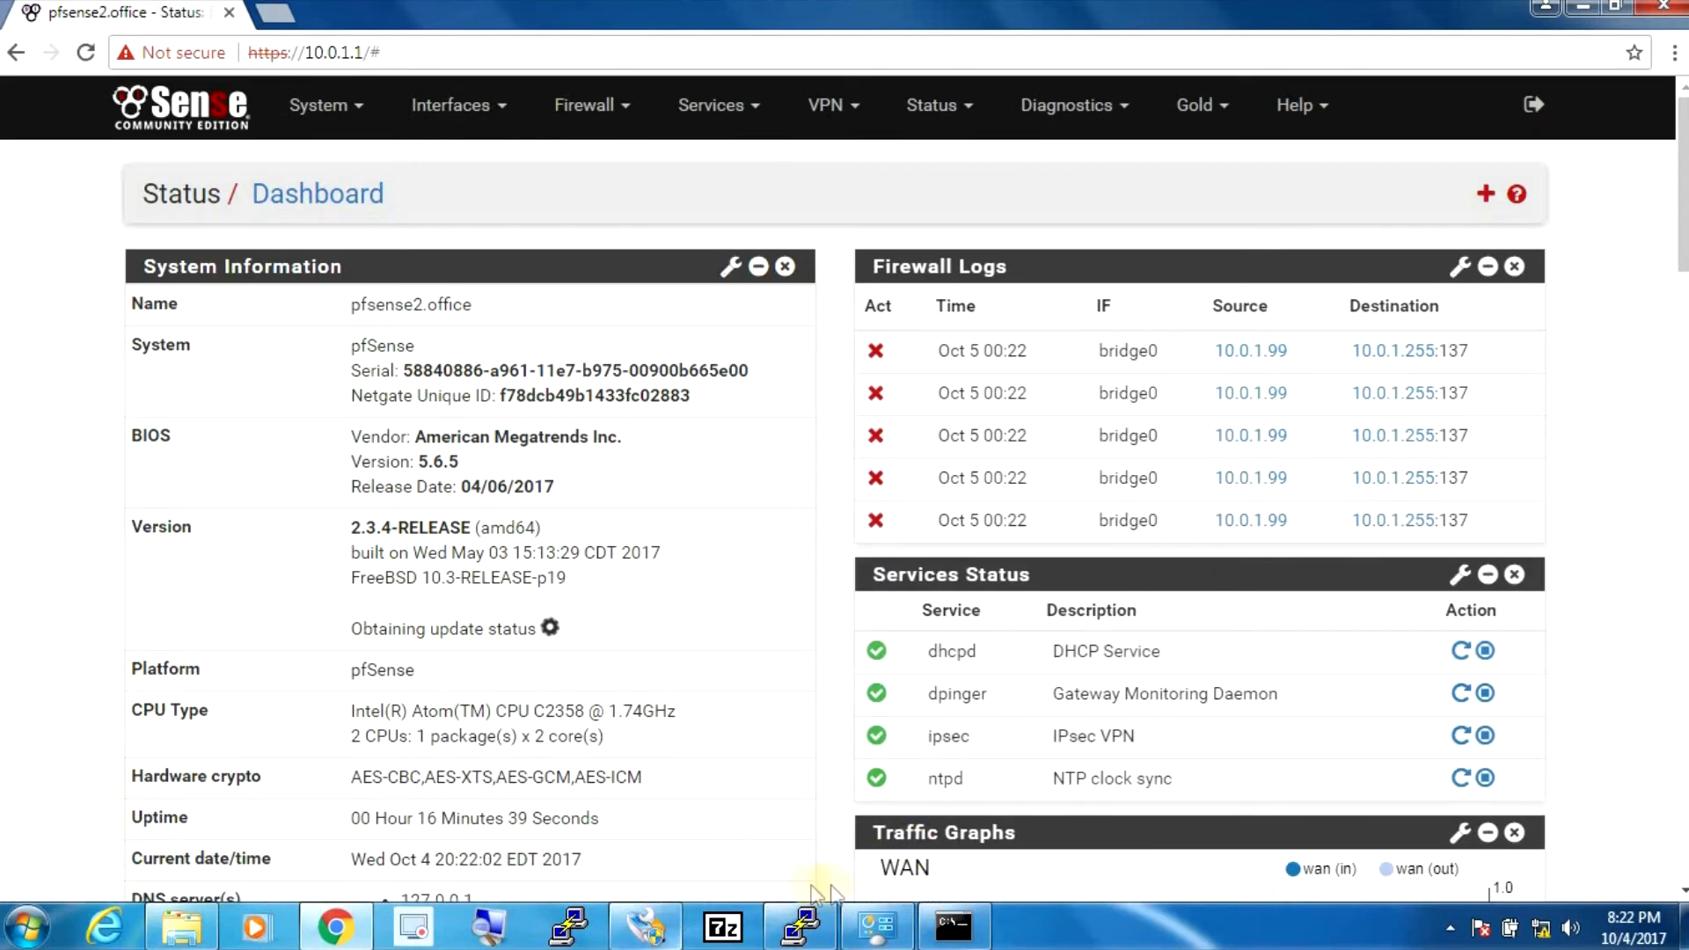
- Switch Local Area Connection's IPv4 to obtain IP and DNS automatically, then minimize Network Connections
click(873, 928)
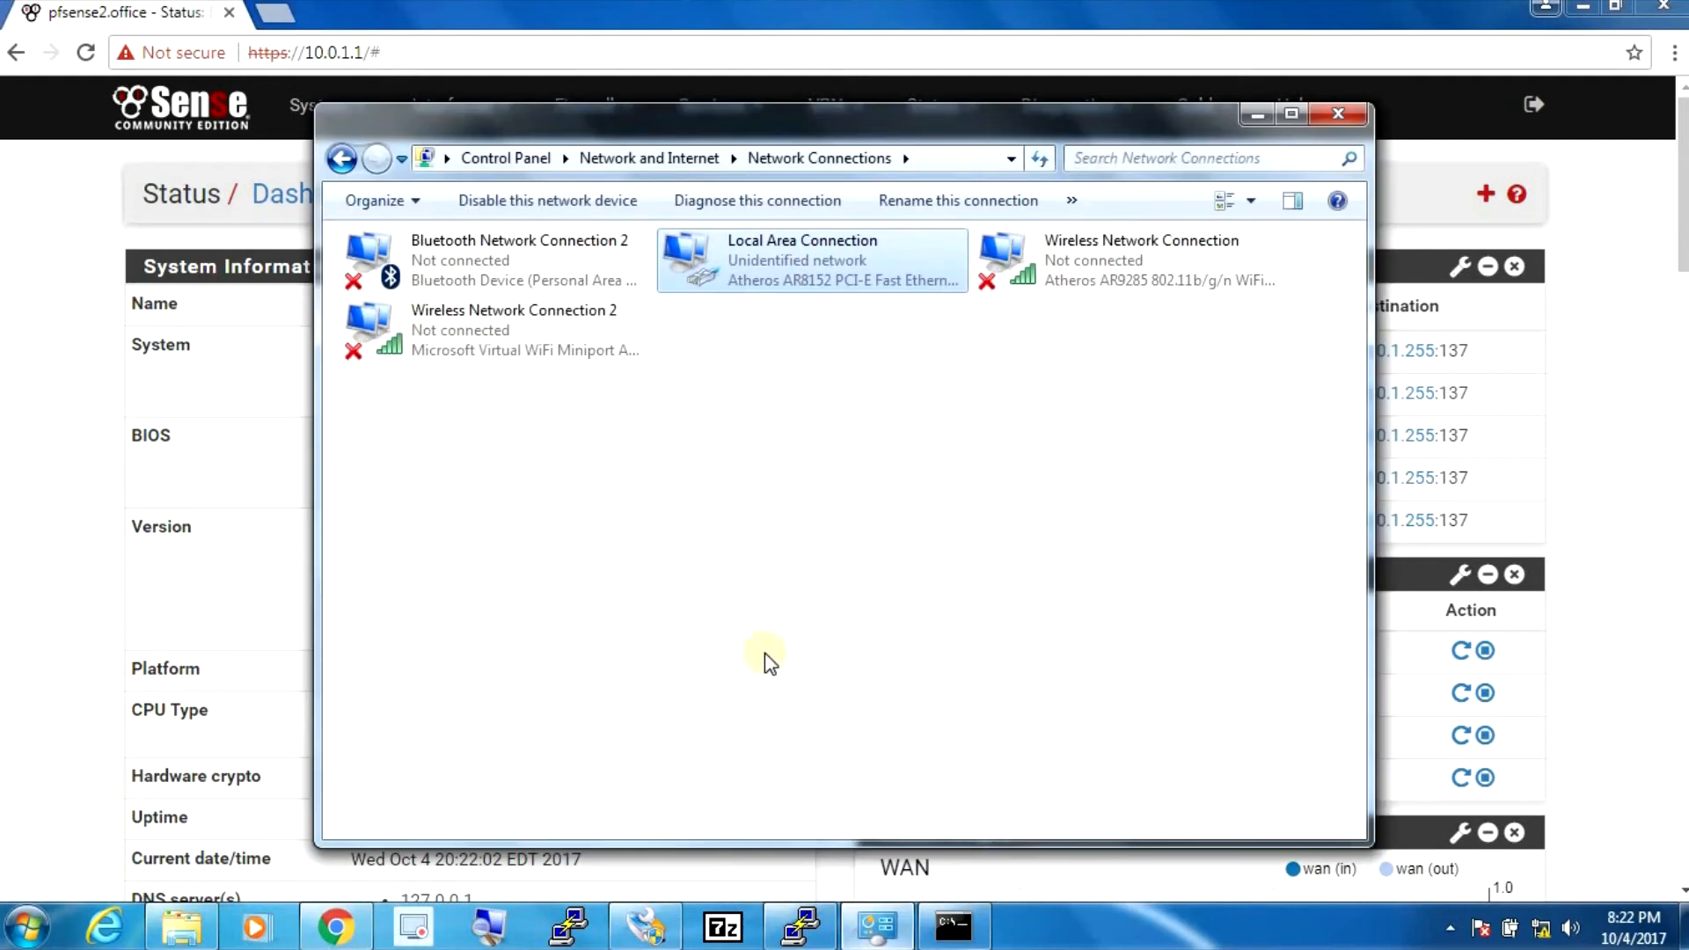
right_click(746, 265)
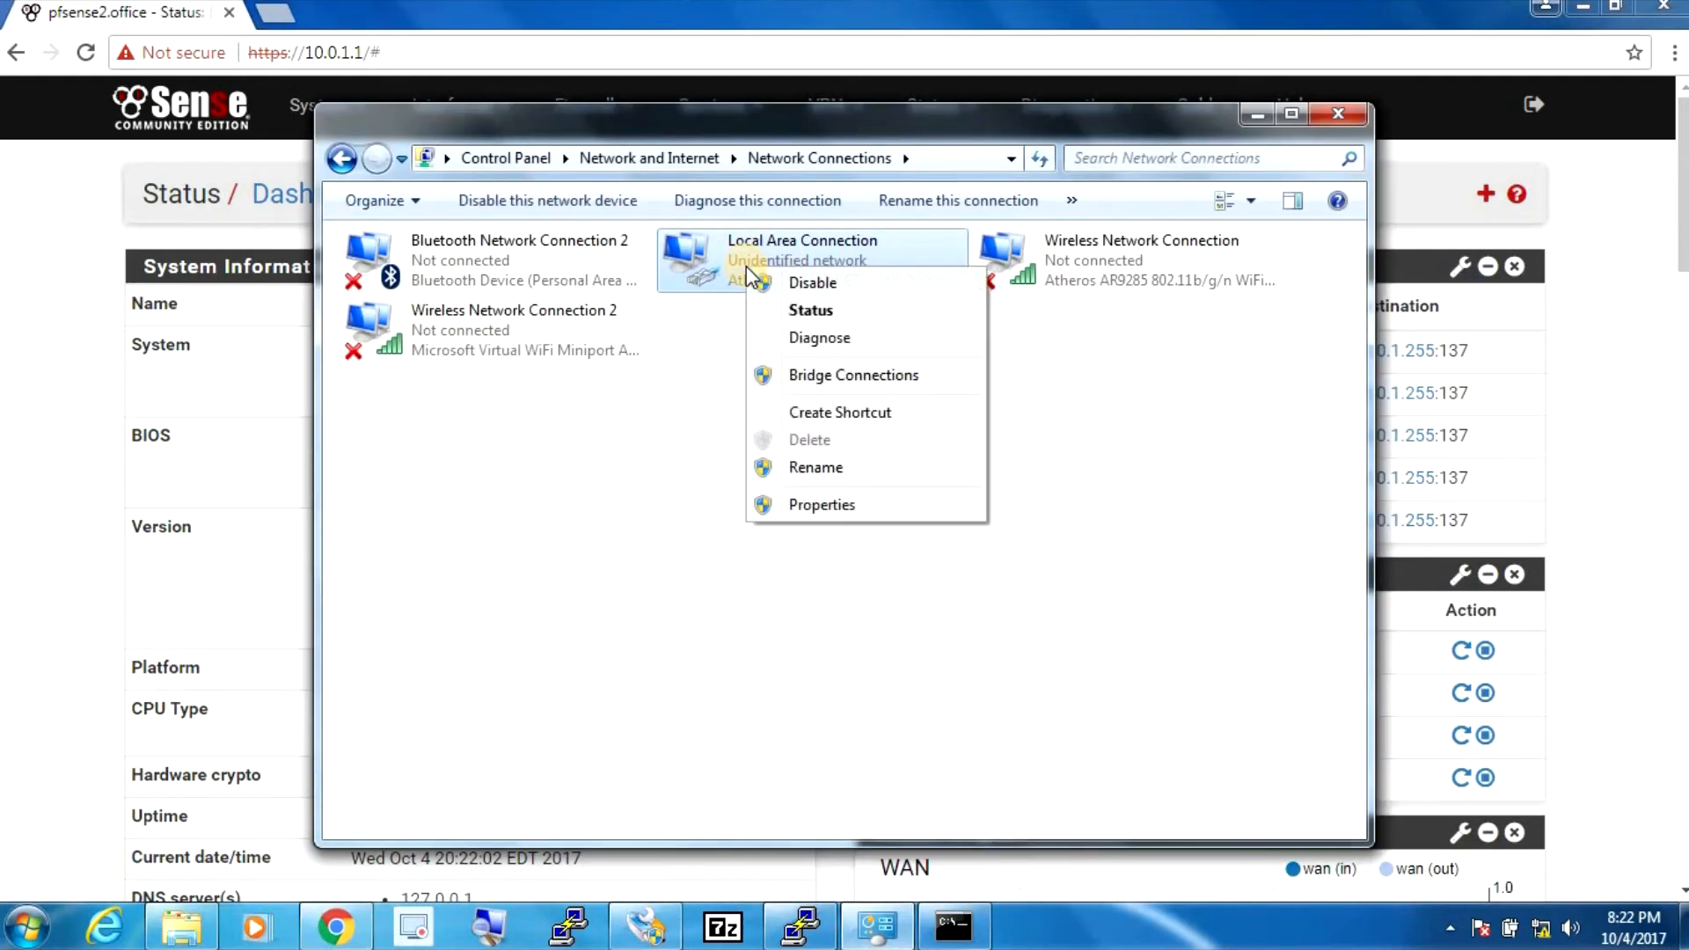
click(800, 507)
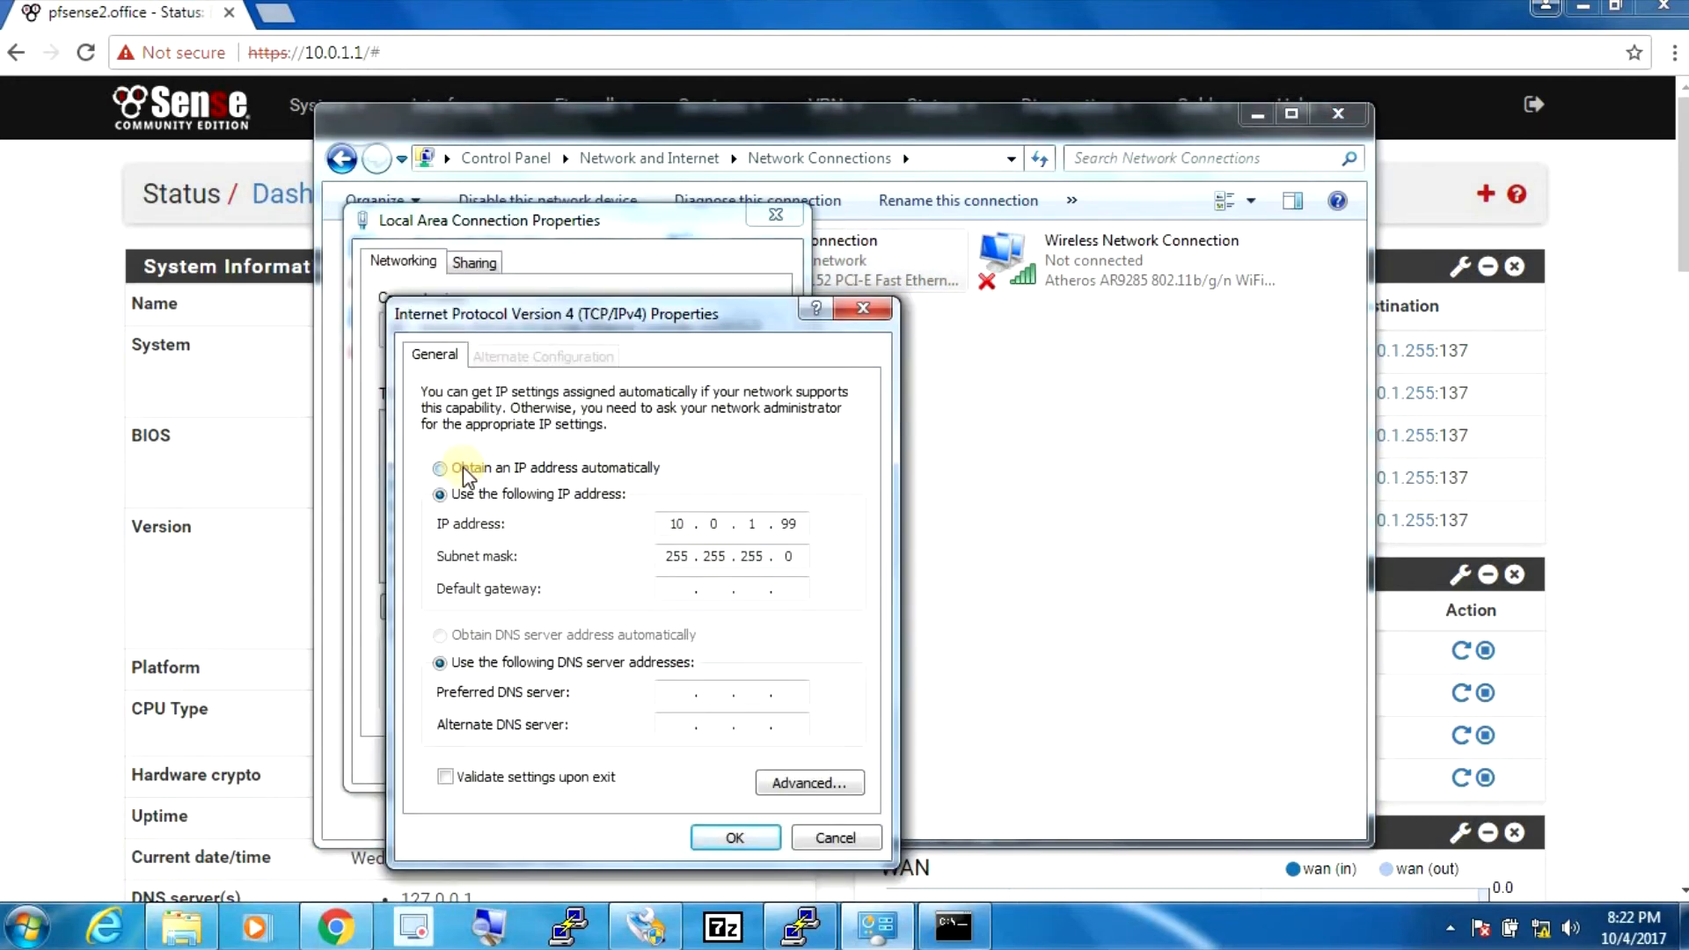
click(440, 467)
click(572, 637)
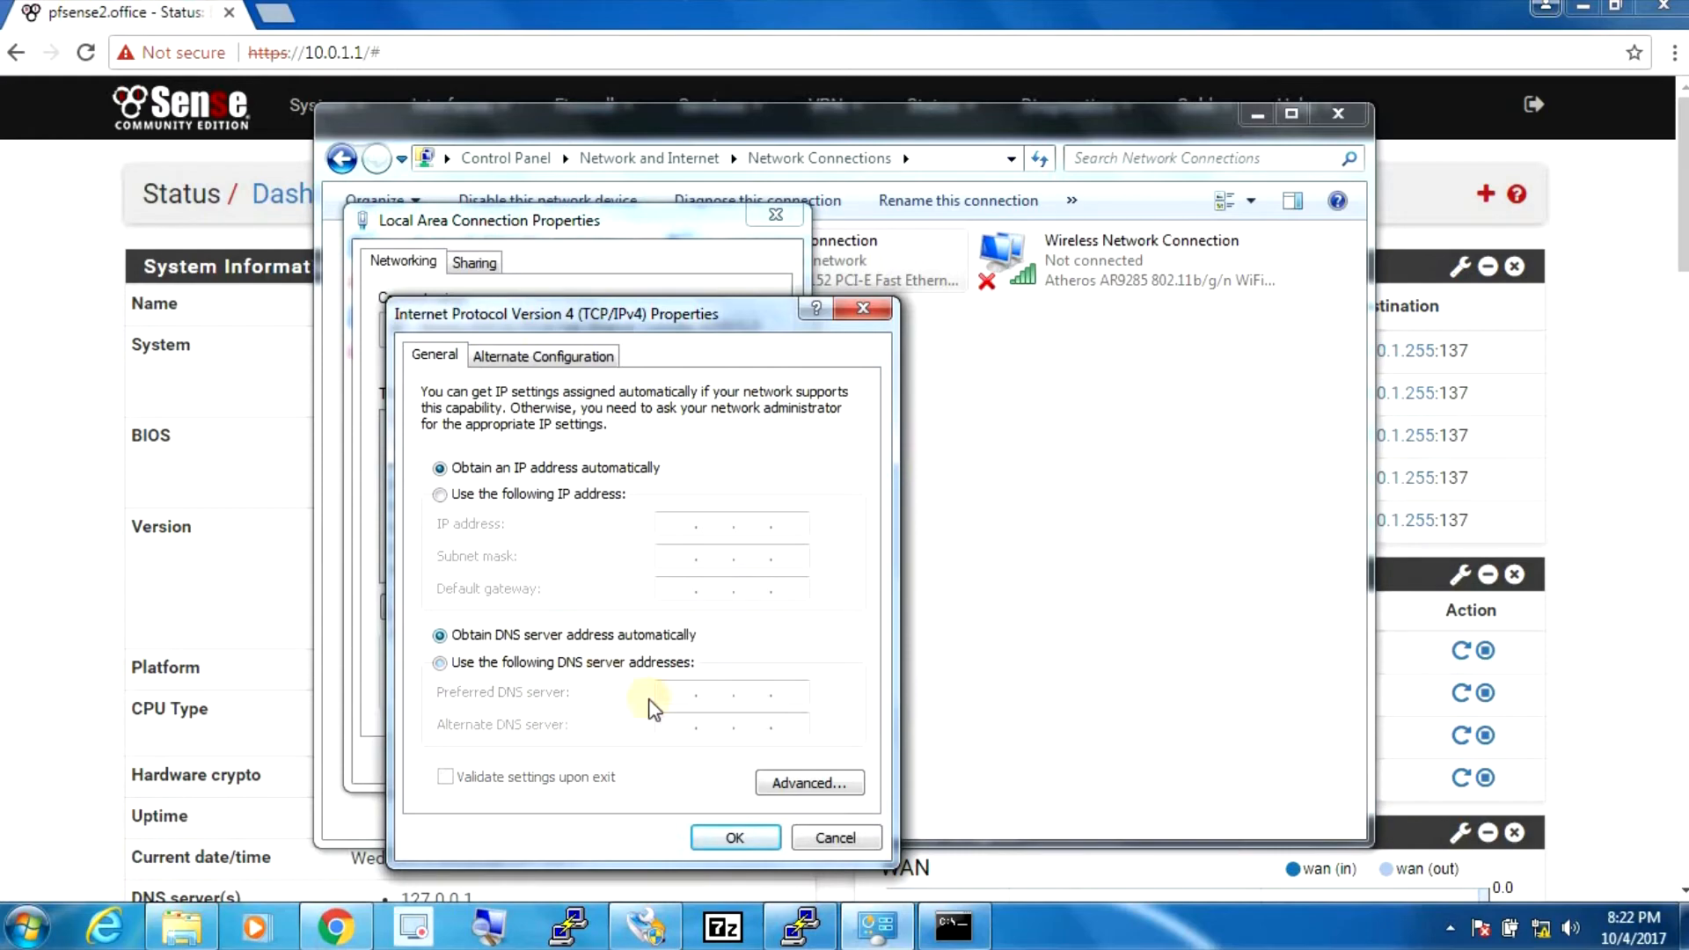
click(716, 827)
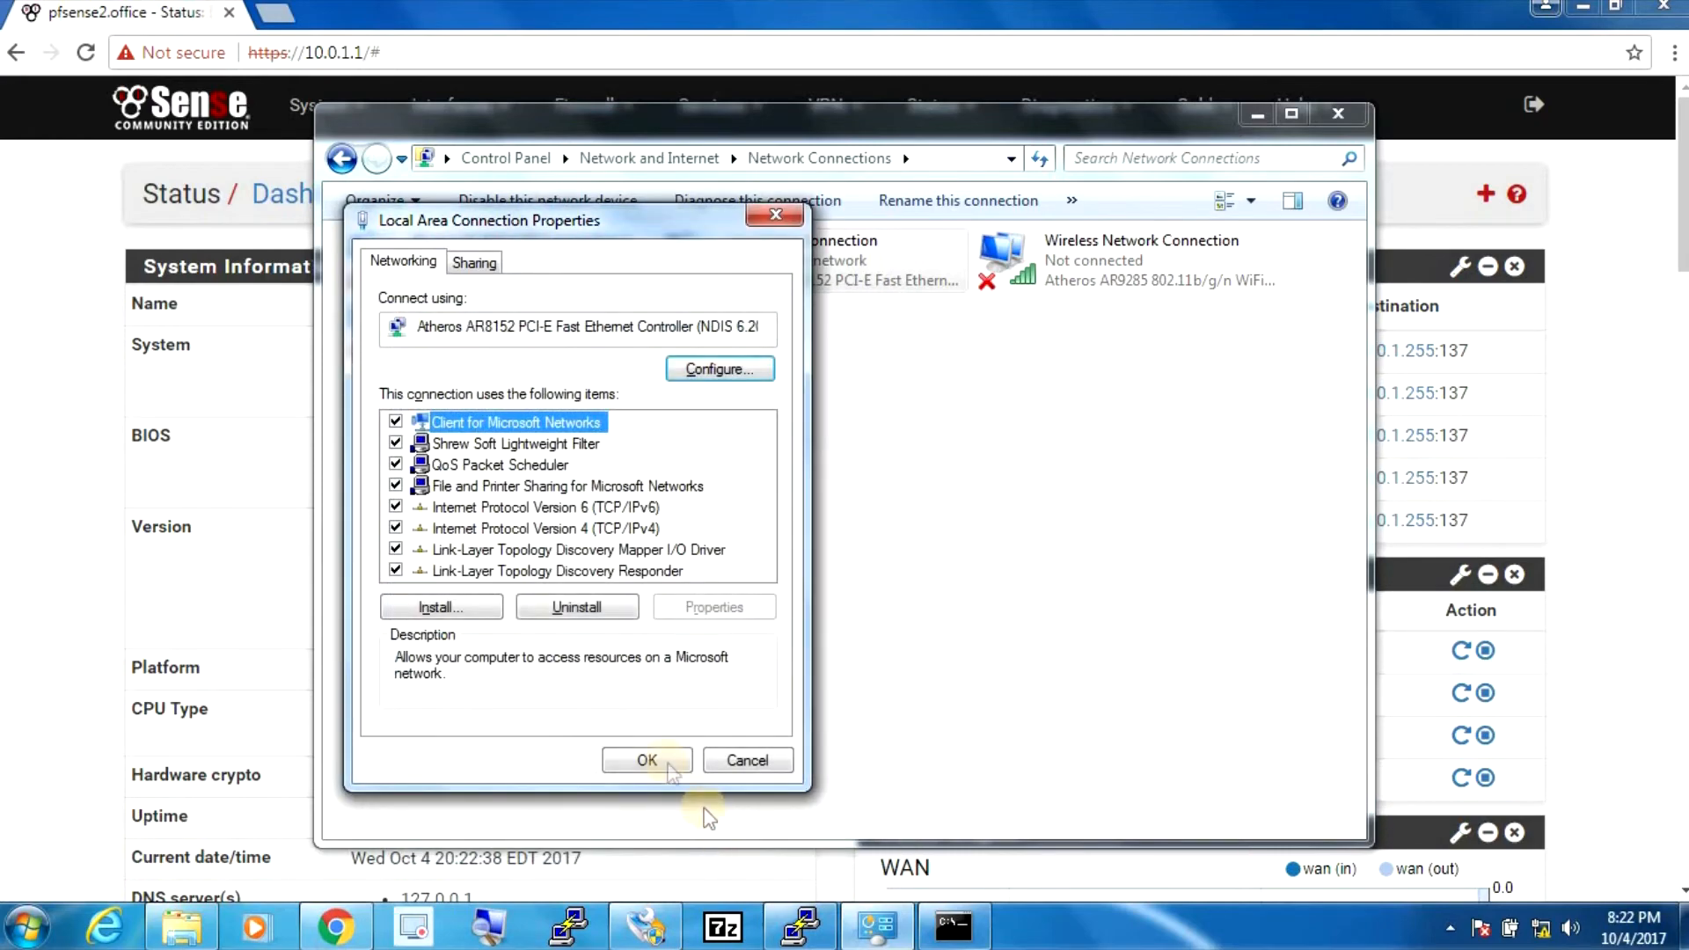
click(645, 760)
click(1253, 120)
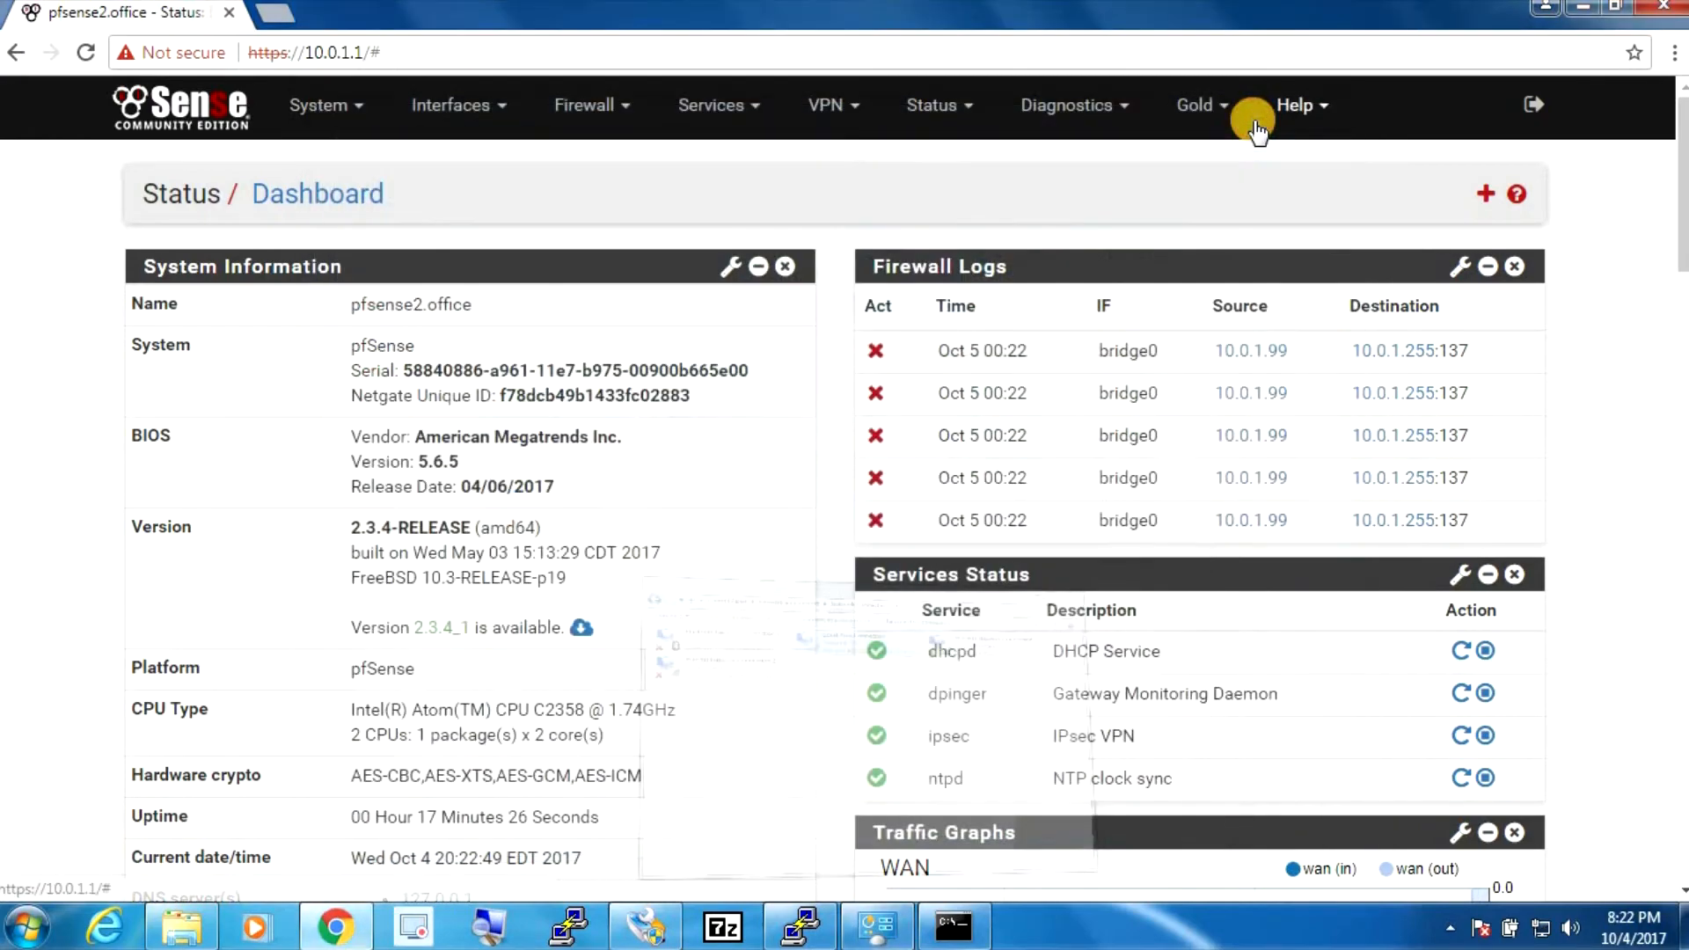
- Reboot the firewall from Diagnostics > Reboot and follow the boot in the PuTTY console
click(1123, 130)
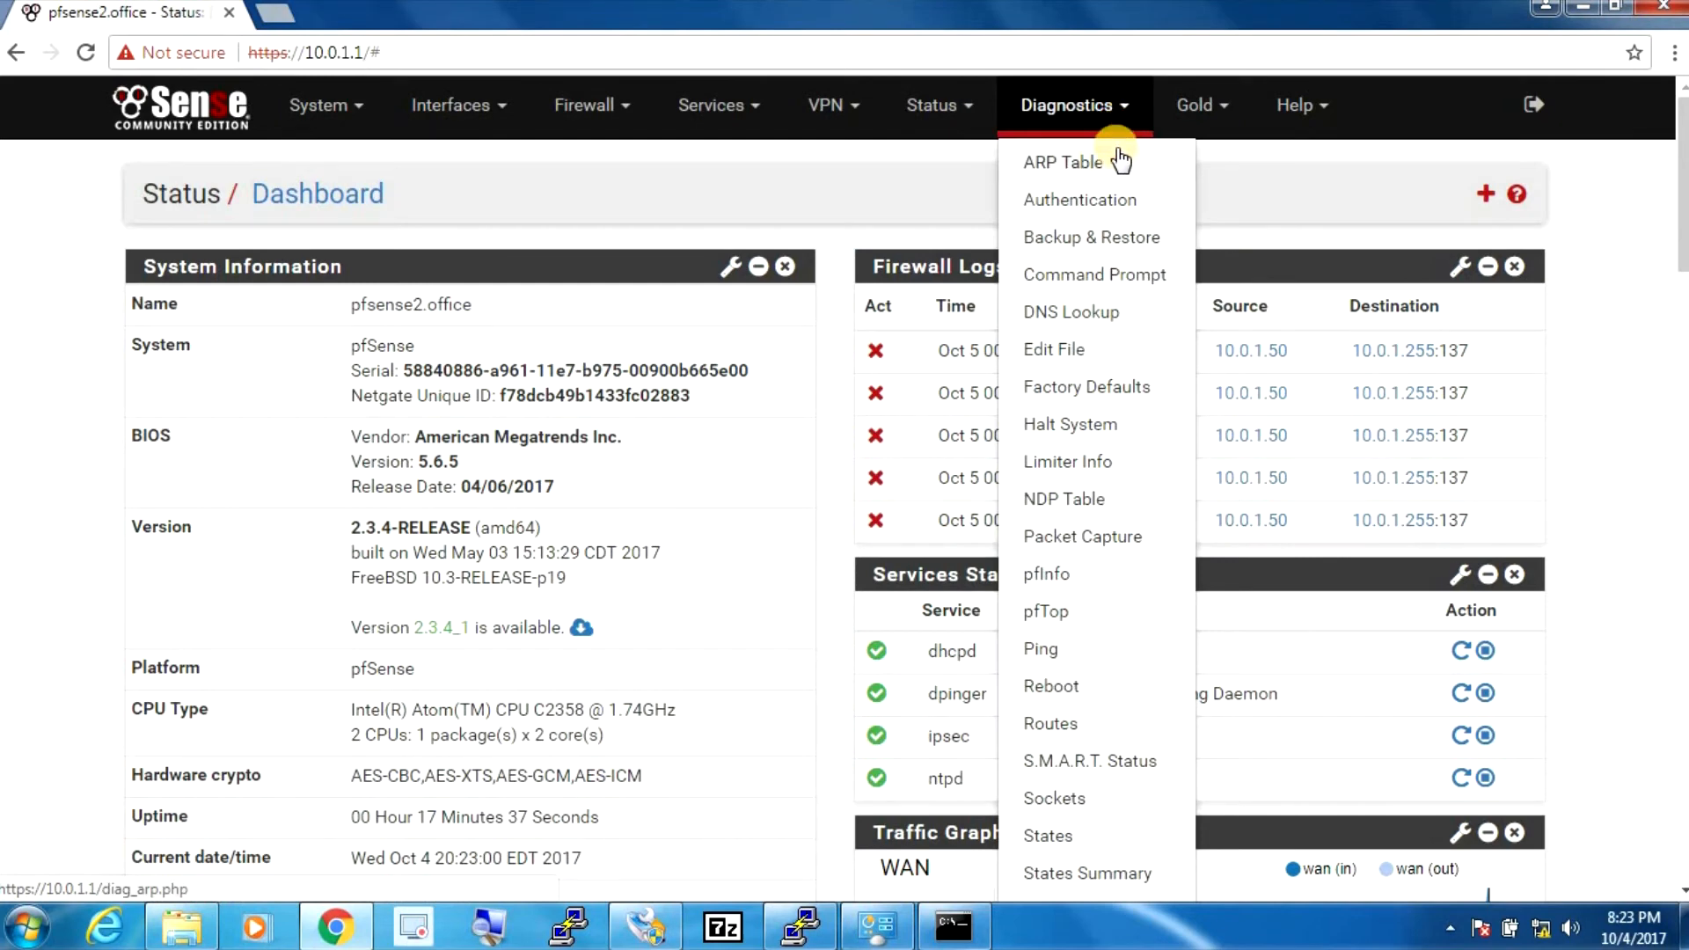
click(1075, 691)
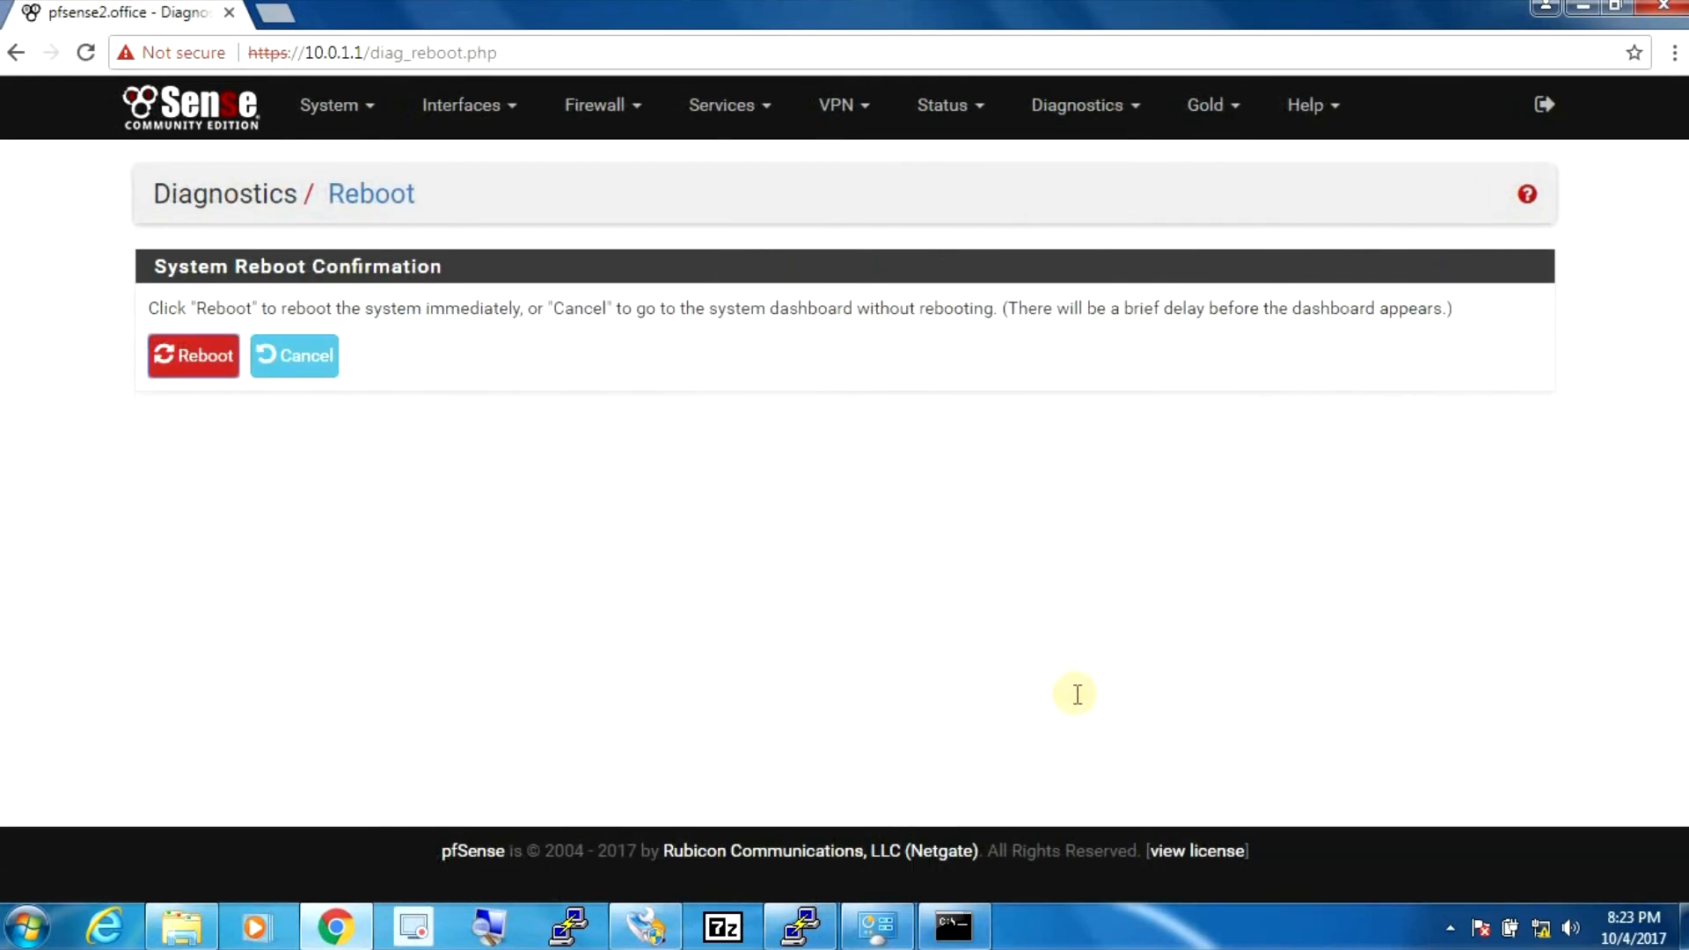
click(180, 370)
click(949, 197)
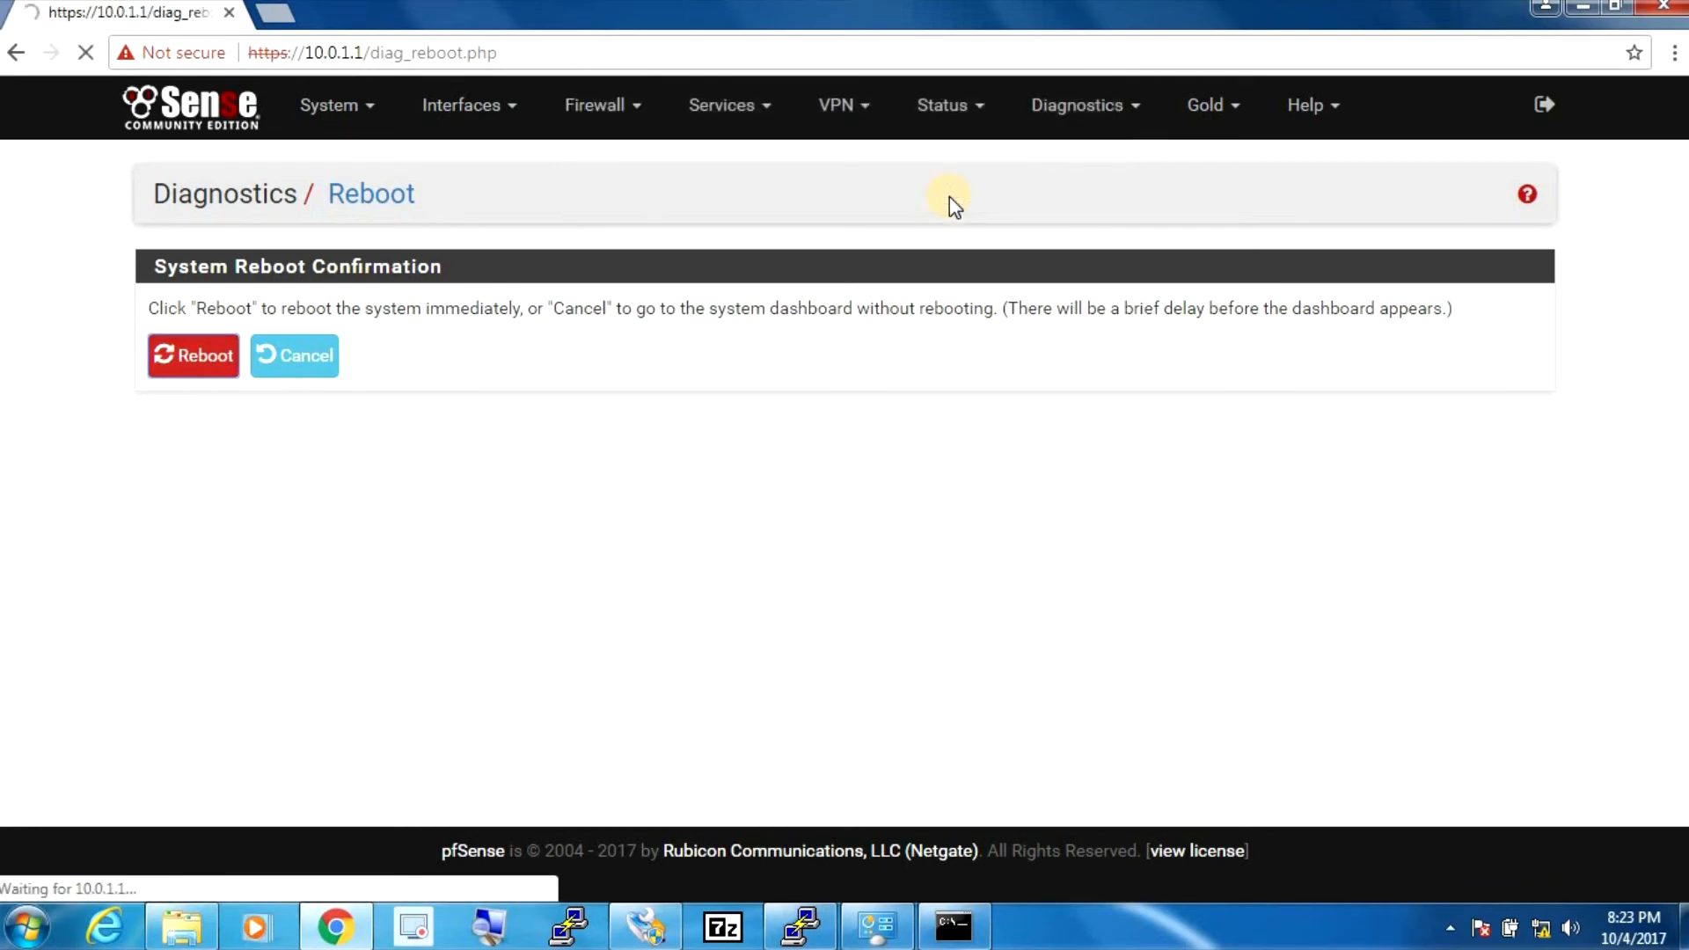
click(802, 923)
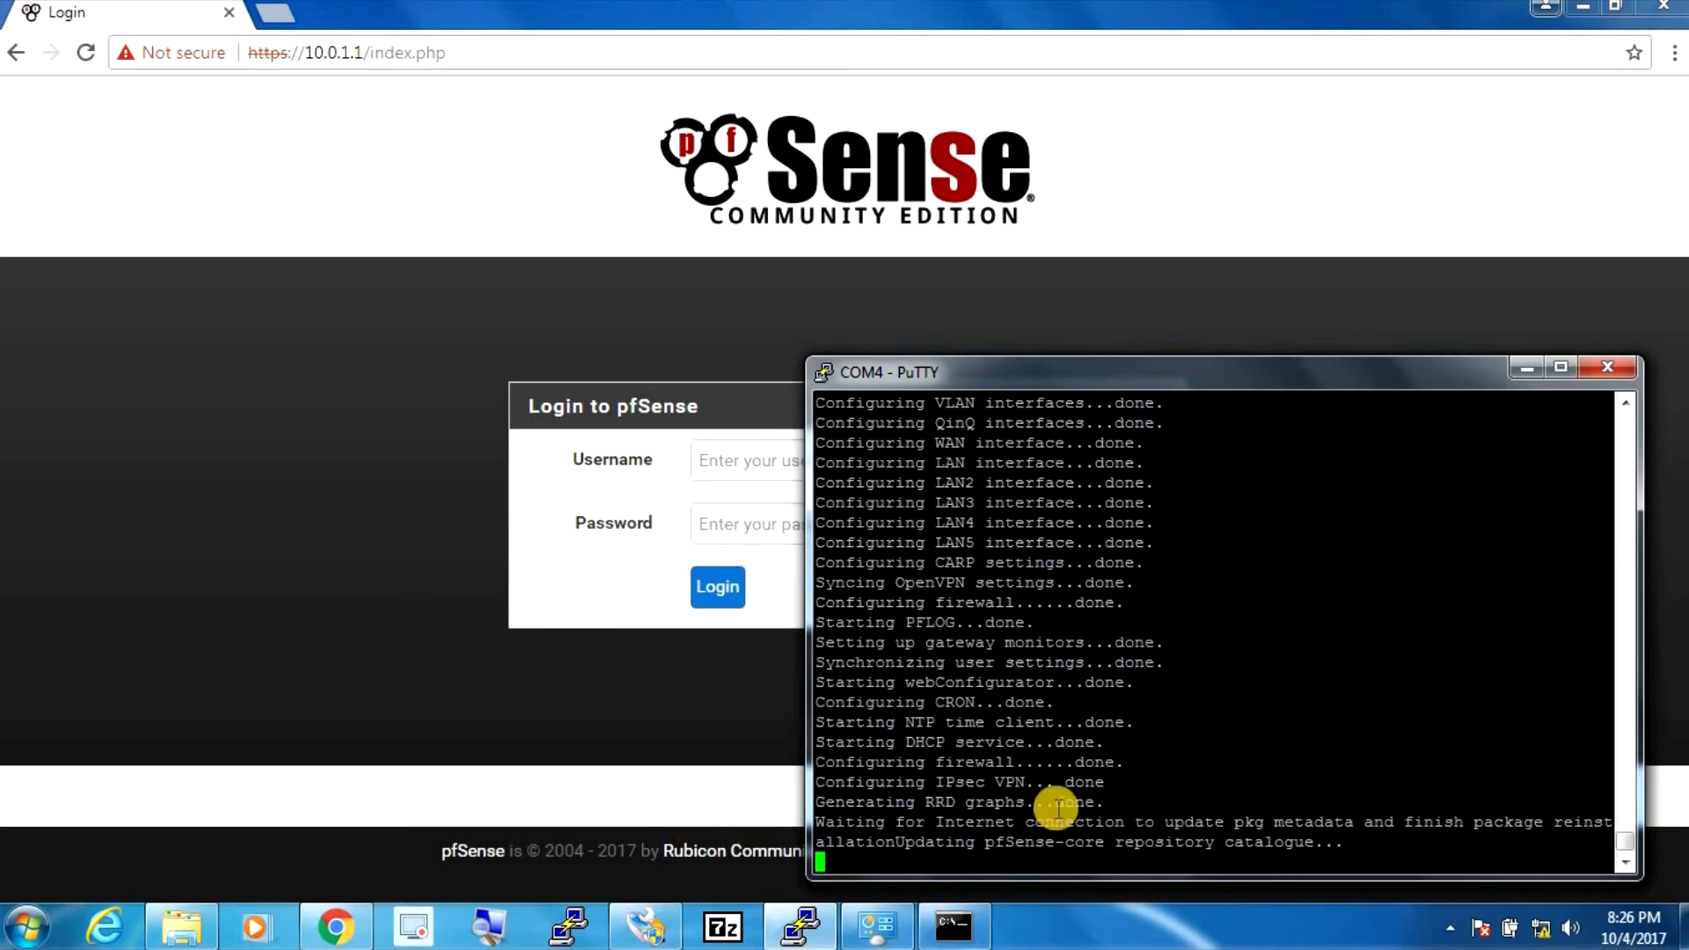
- Log in with the admin username and the corrected password, then dismiss the 'pfSense is booting' alert
click(741, 472)
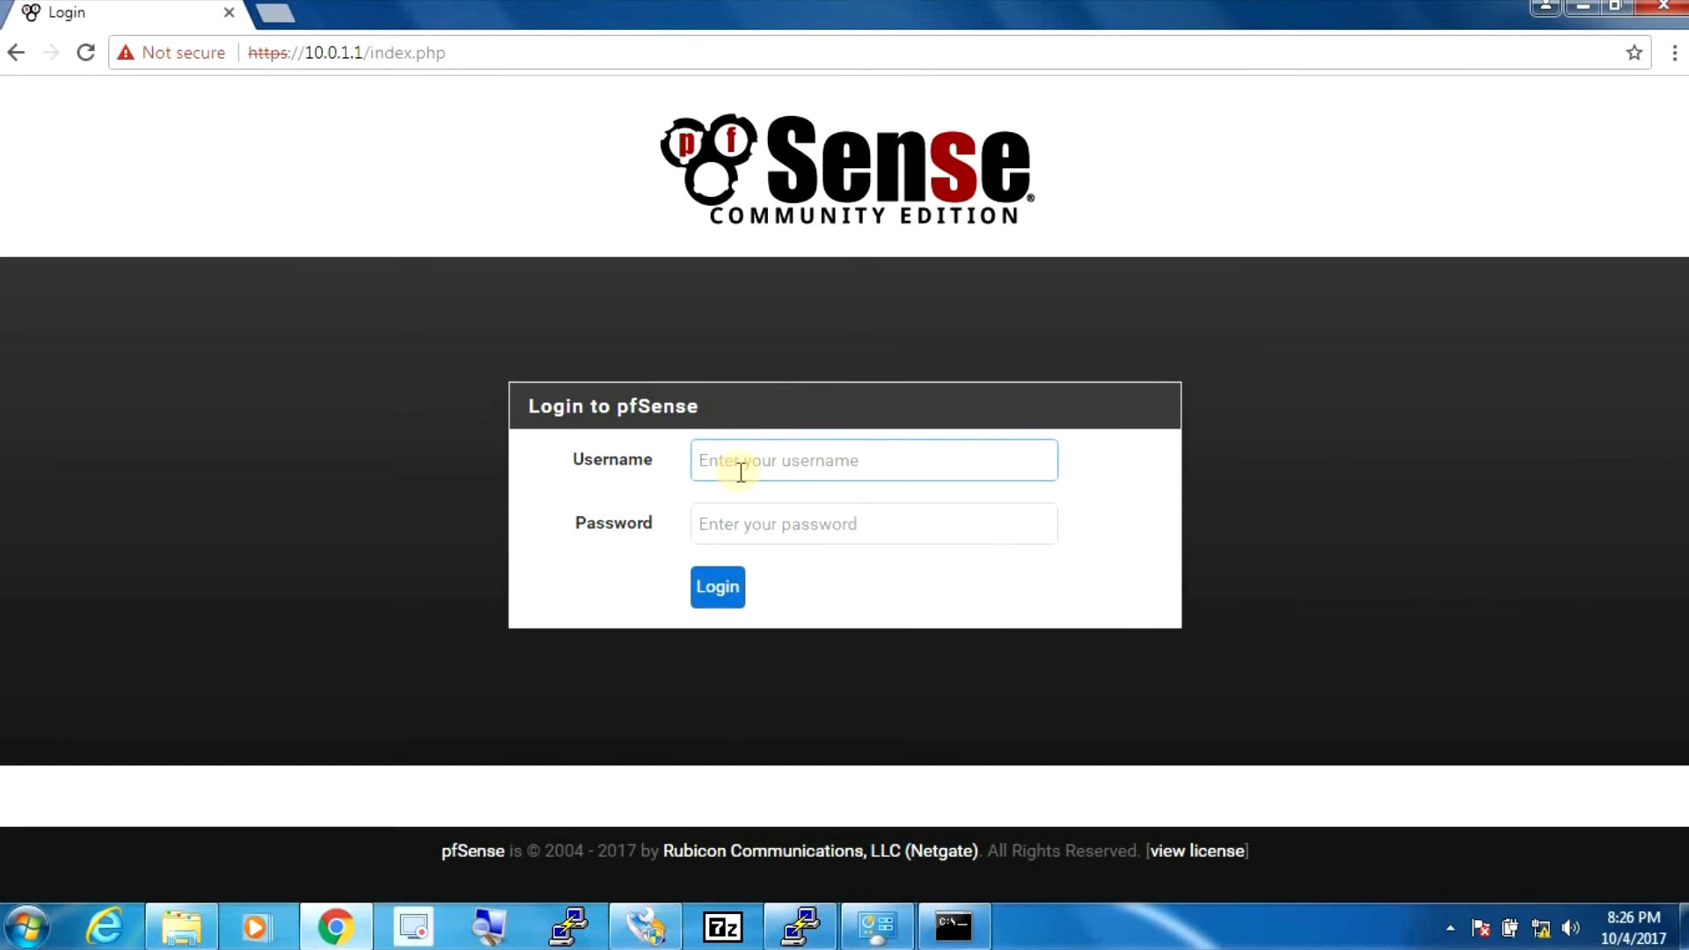
text(admin)
key(Tab)
text(pfsense)
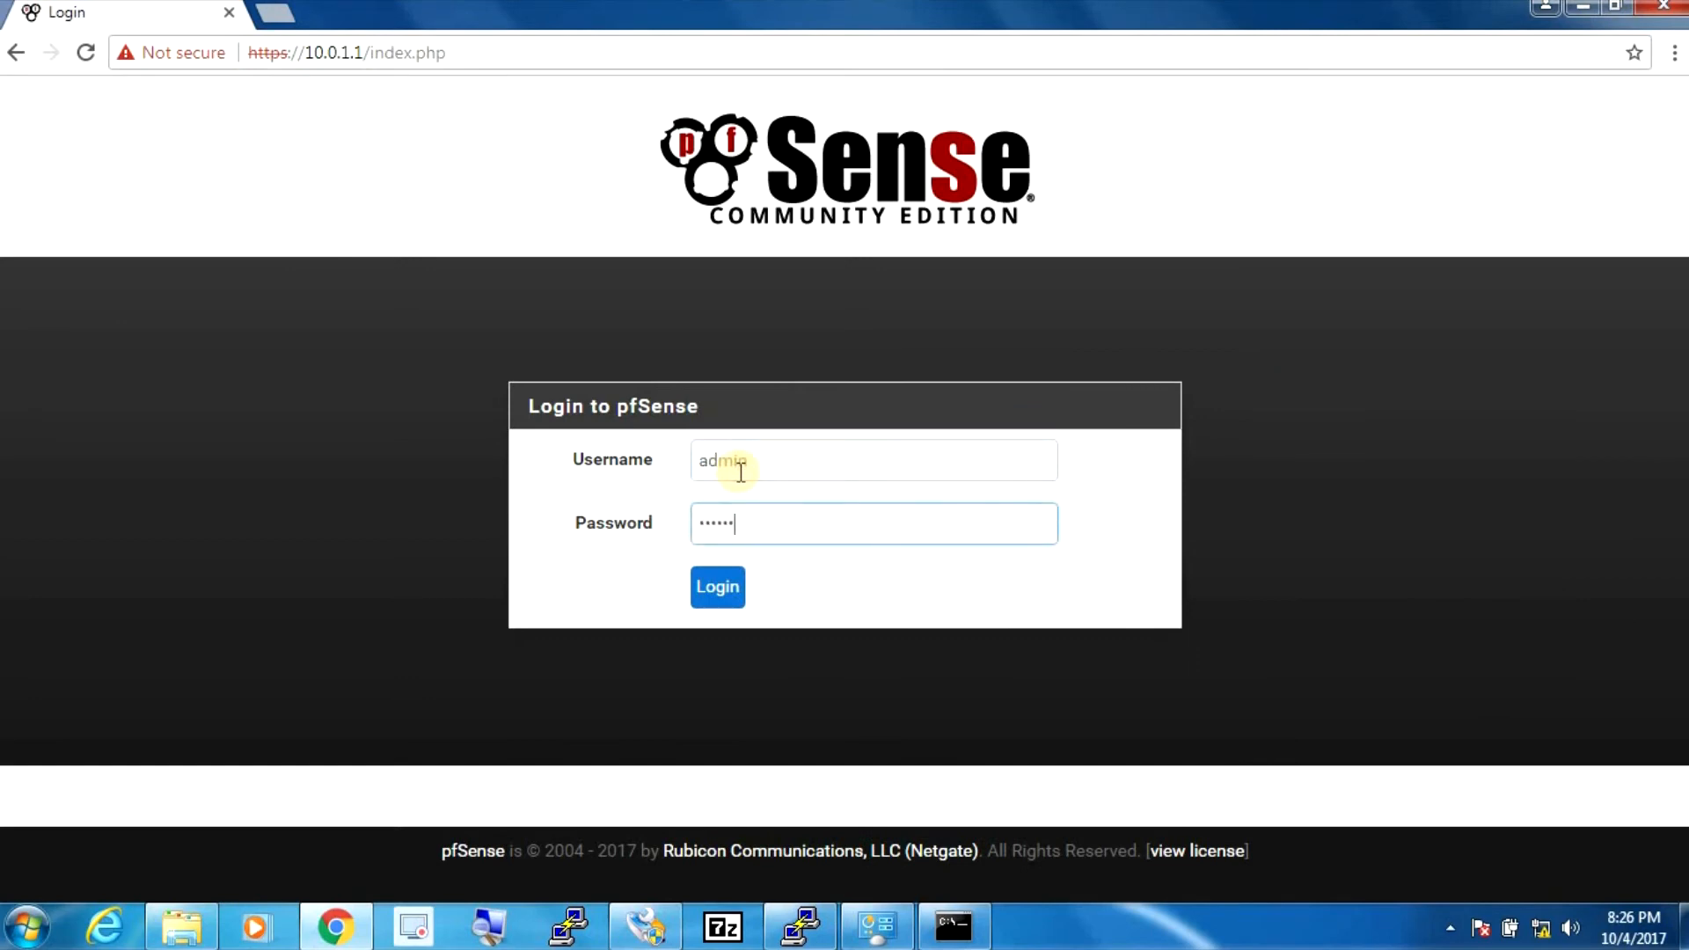
key(ctrl+a)
key(BackSpace)
text(••••••••••••••)
key(Return)
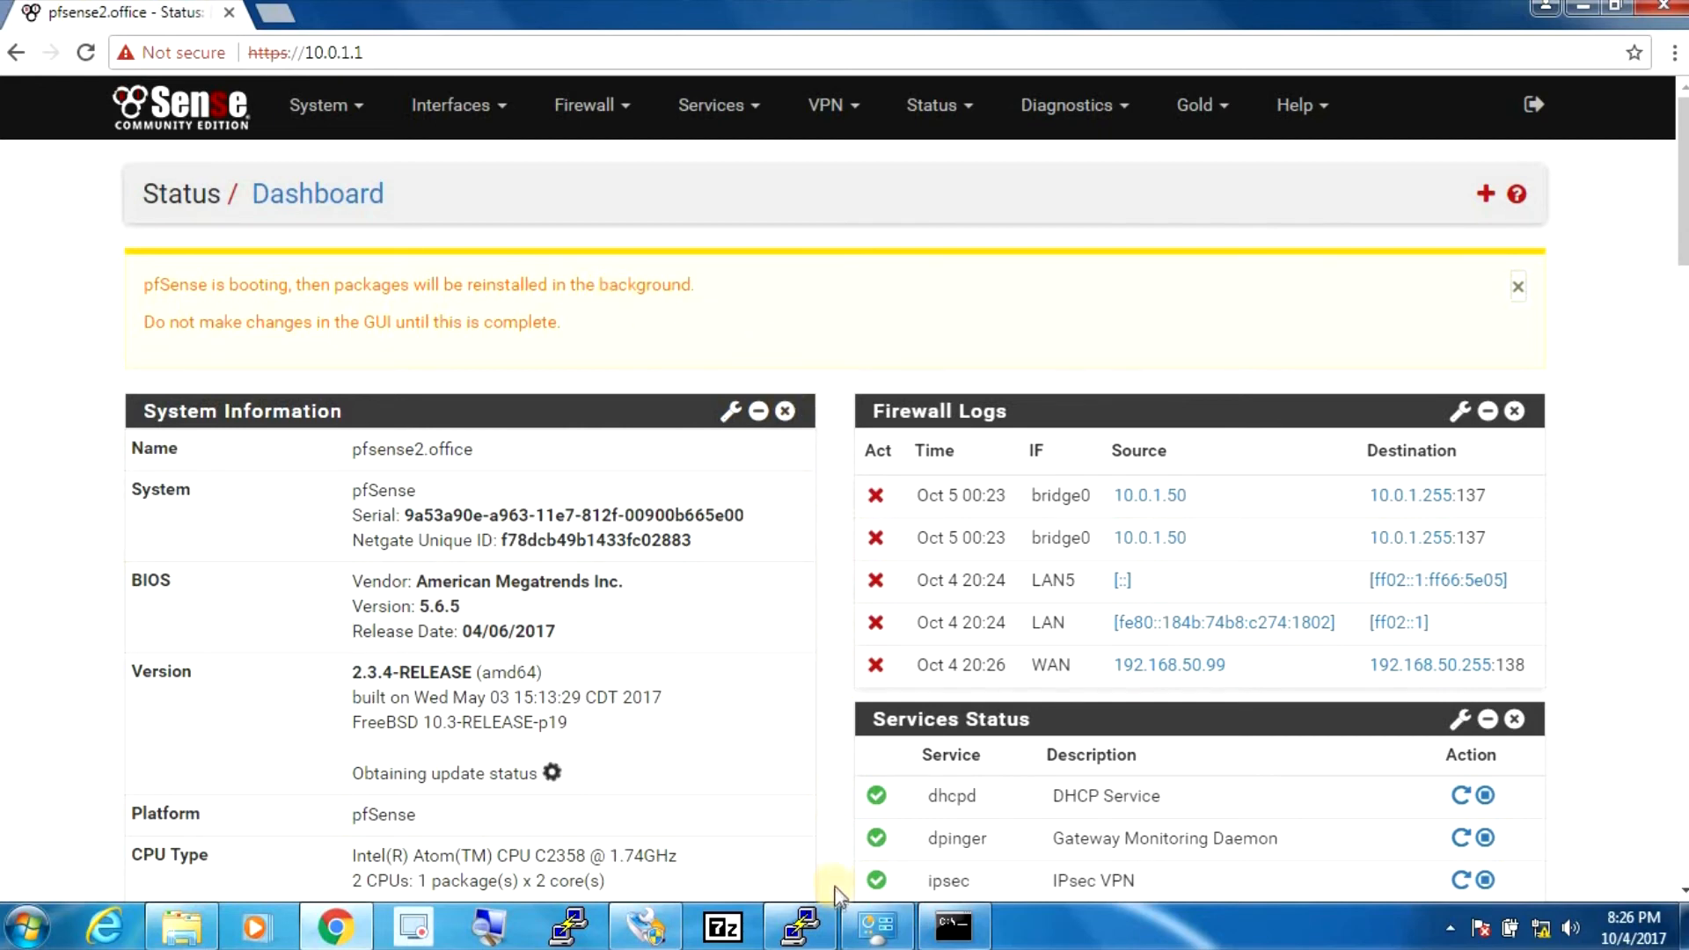
click(800, 925)
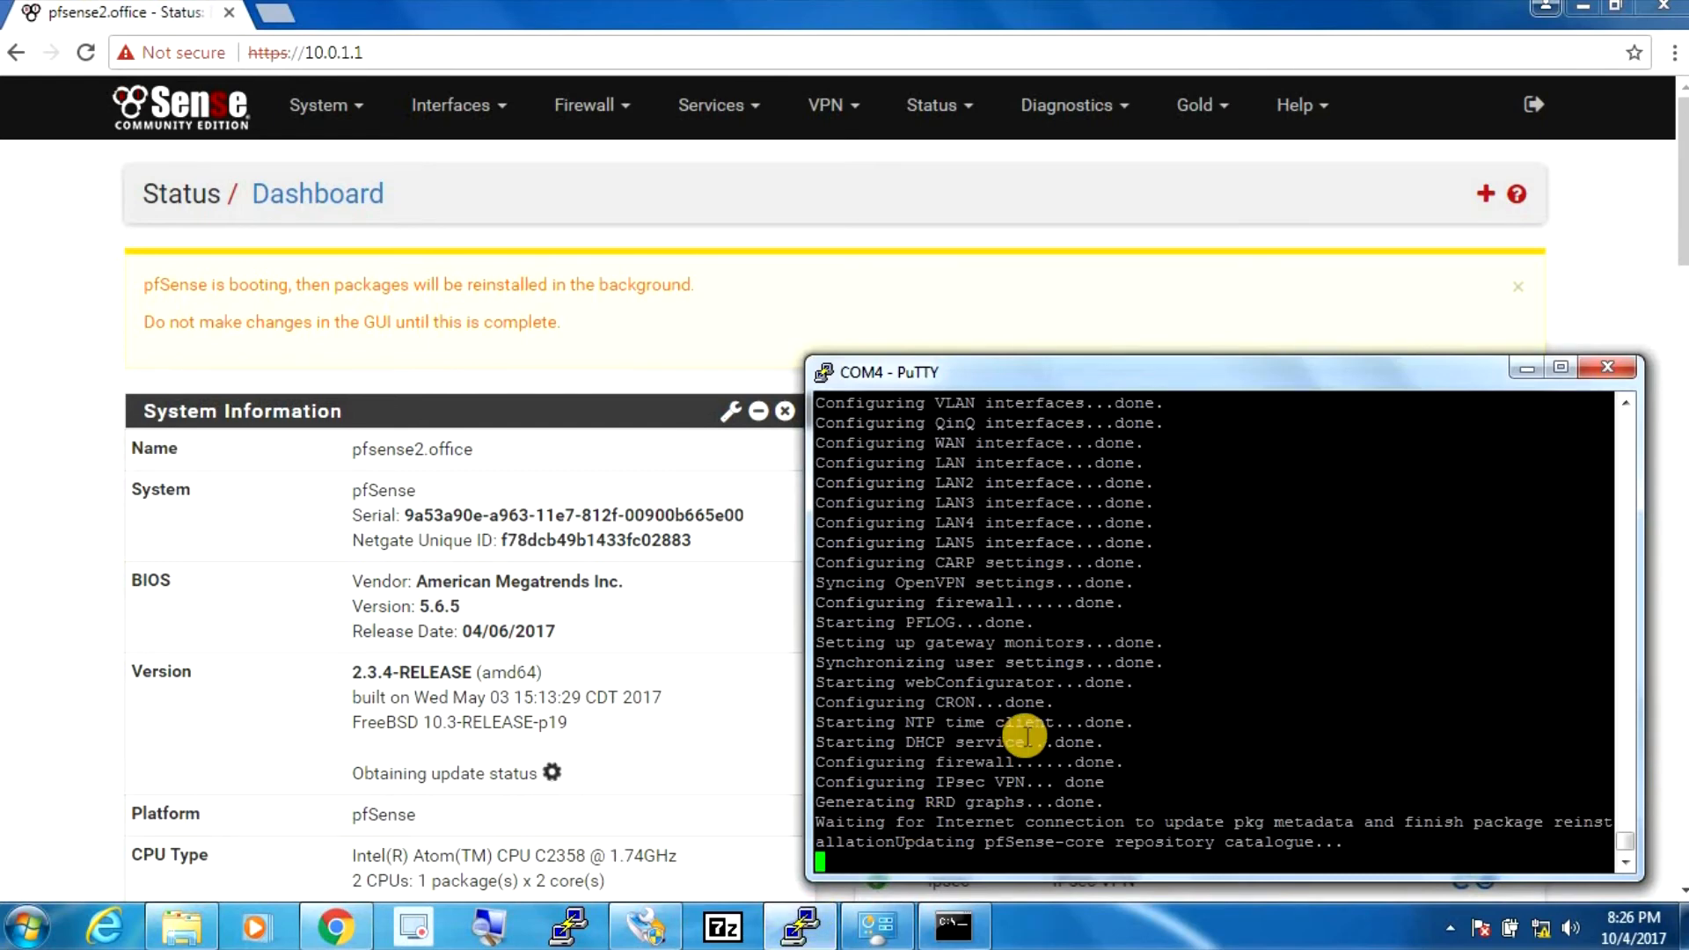
click(1517, 287)
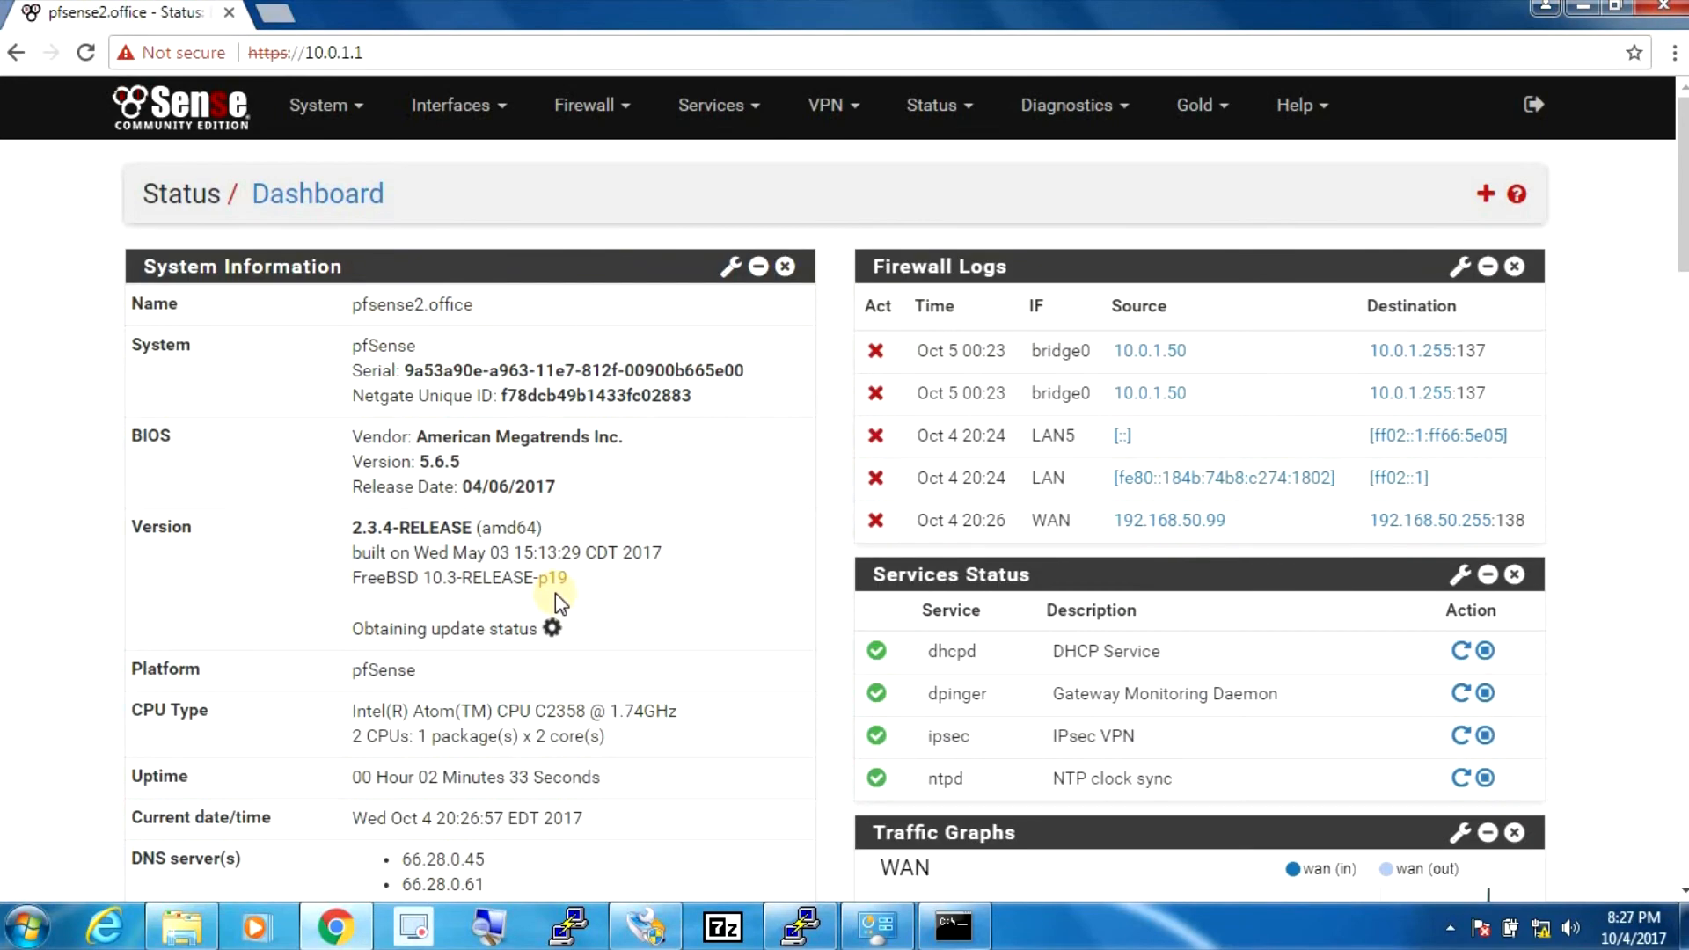
- Set the WAN interface's IPv4 Configuration Type to DHCP, save, and apply the changes
click(451, 104)
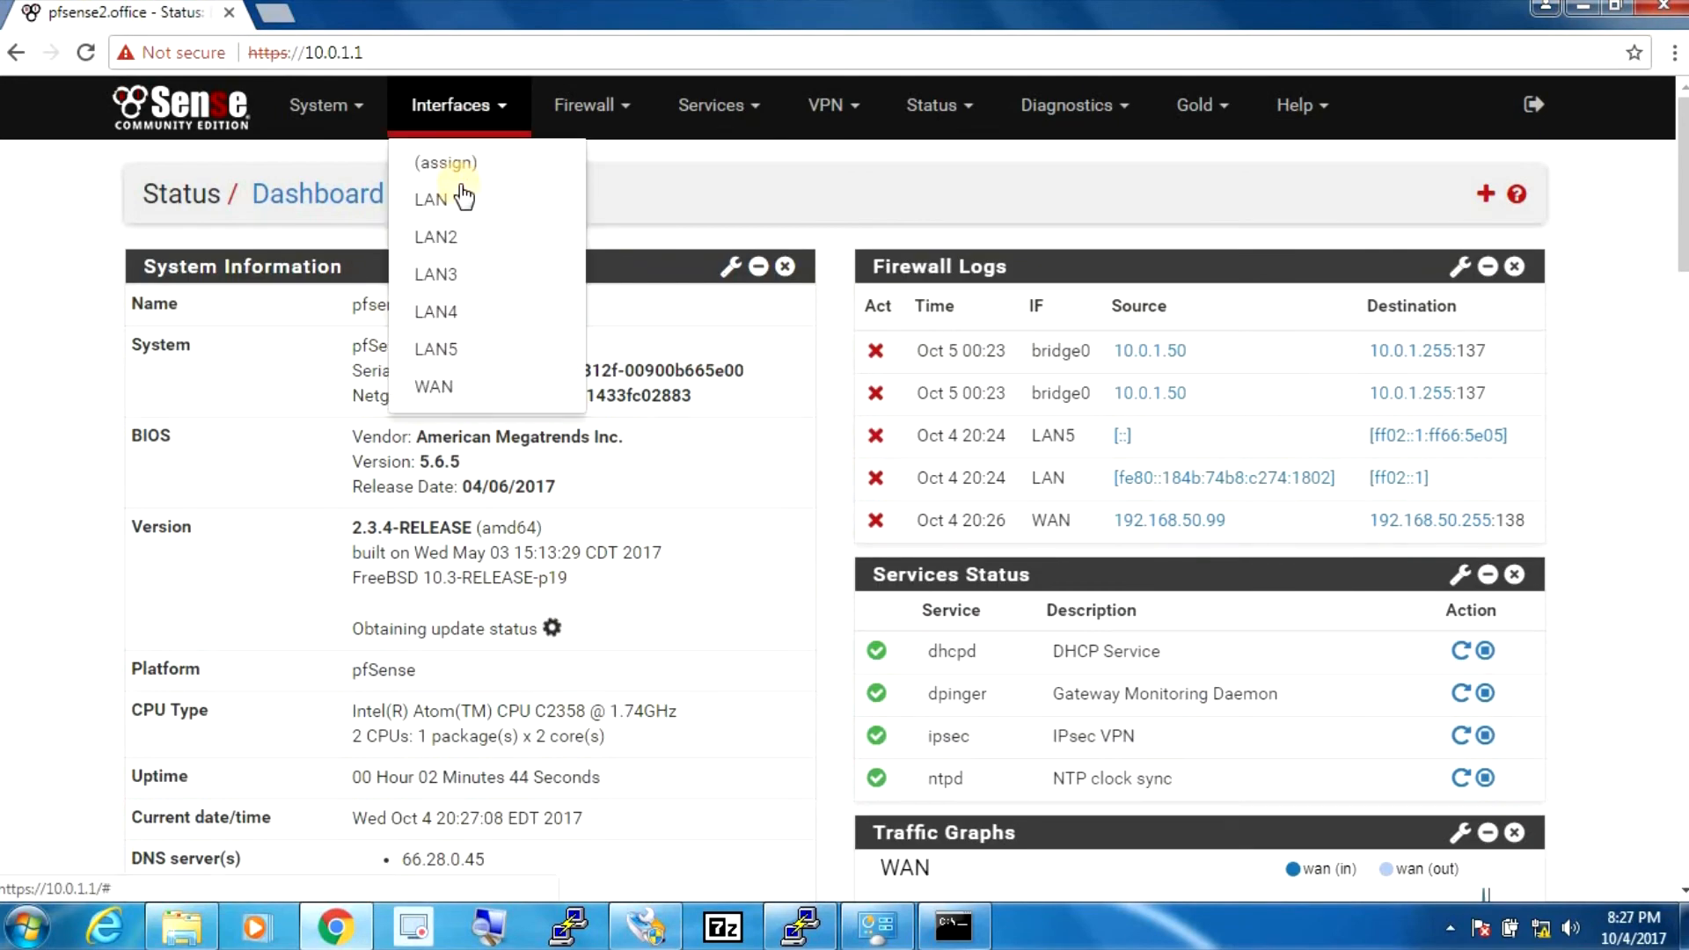
click(439, 388)
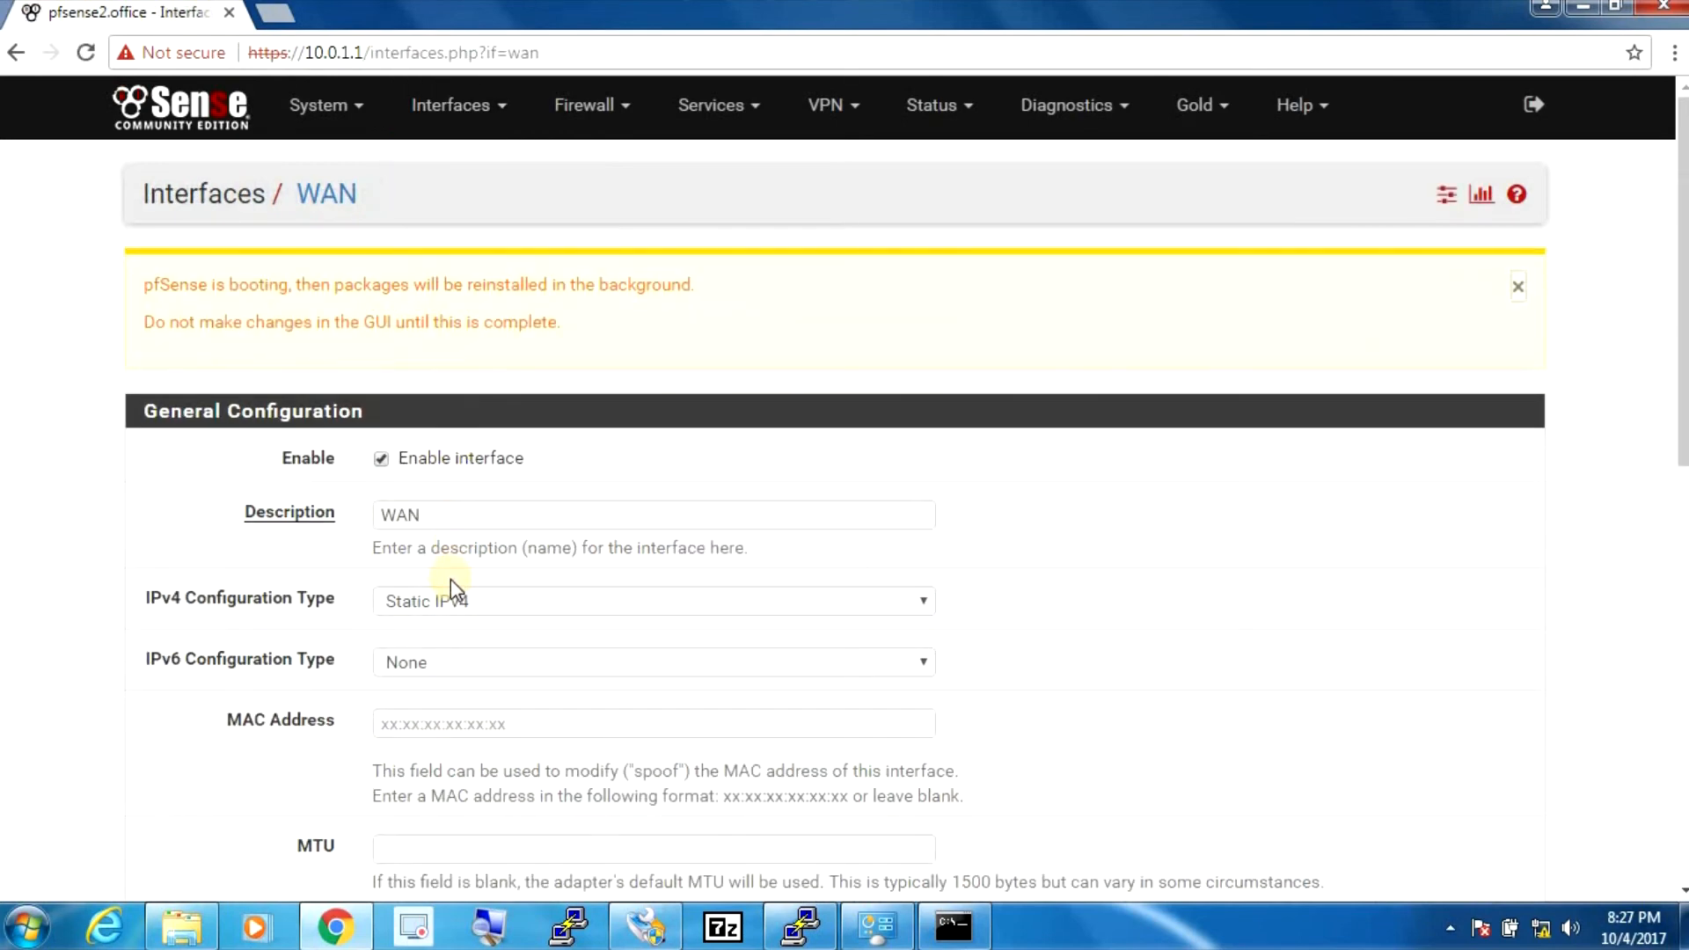
click(440, 601)
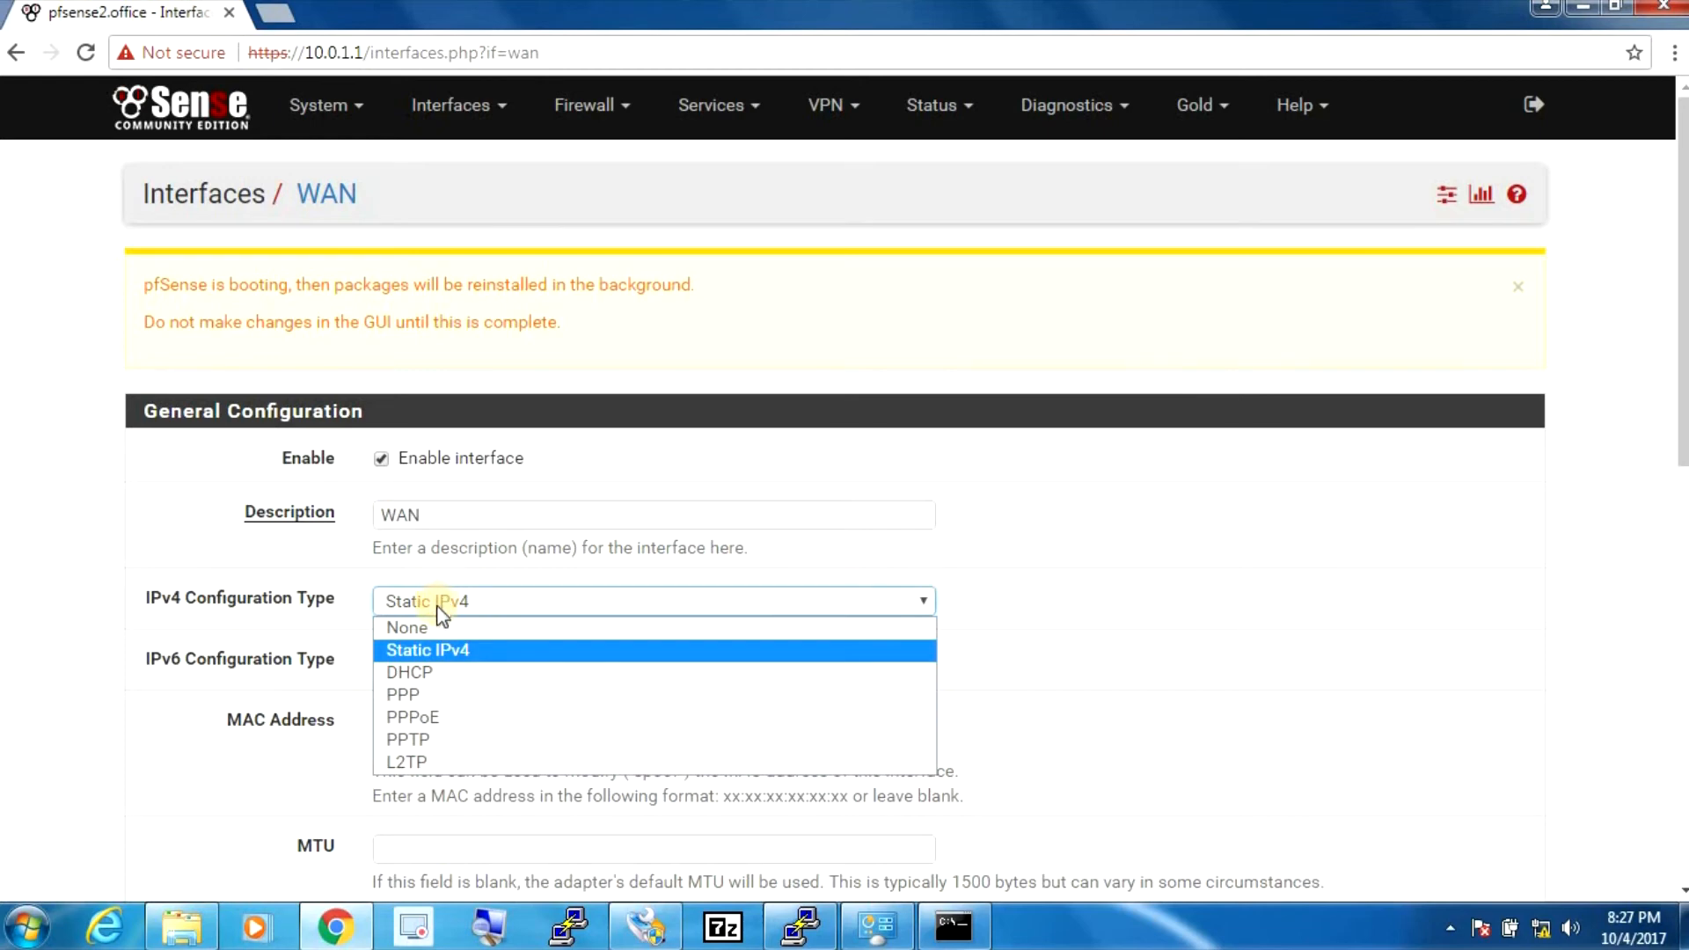
click(421, 672)
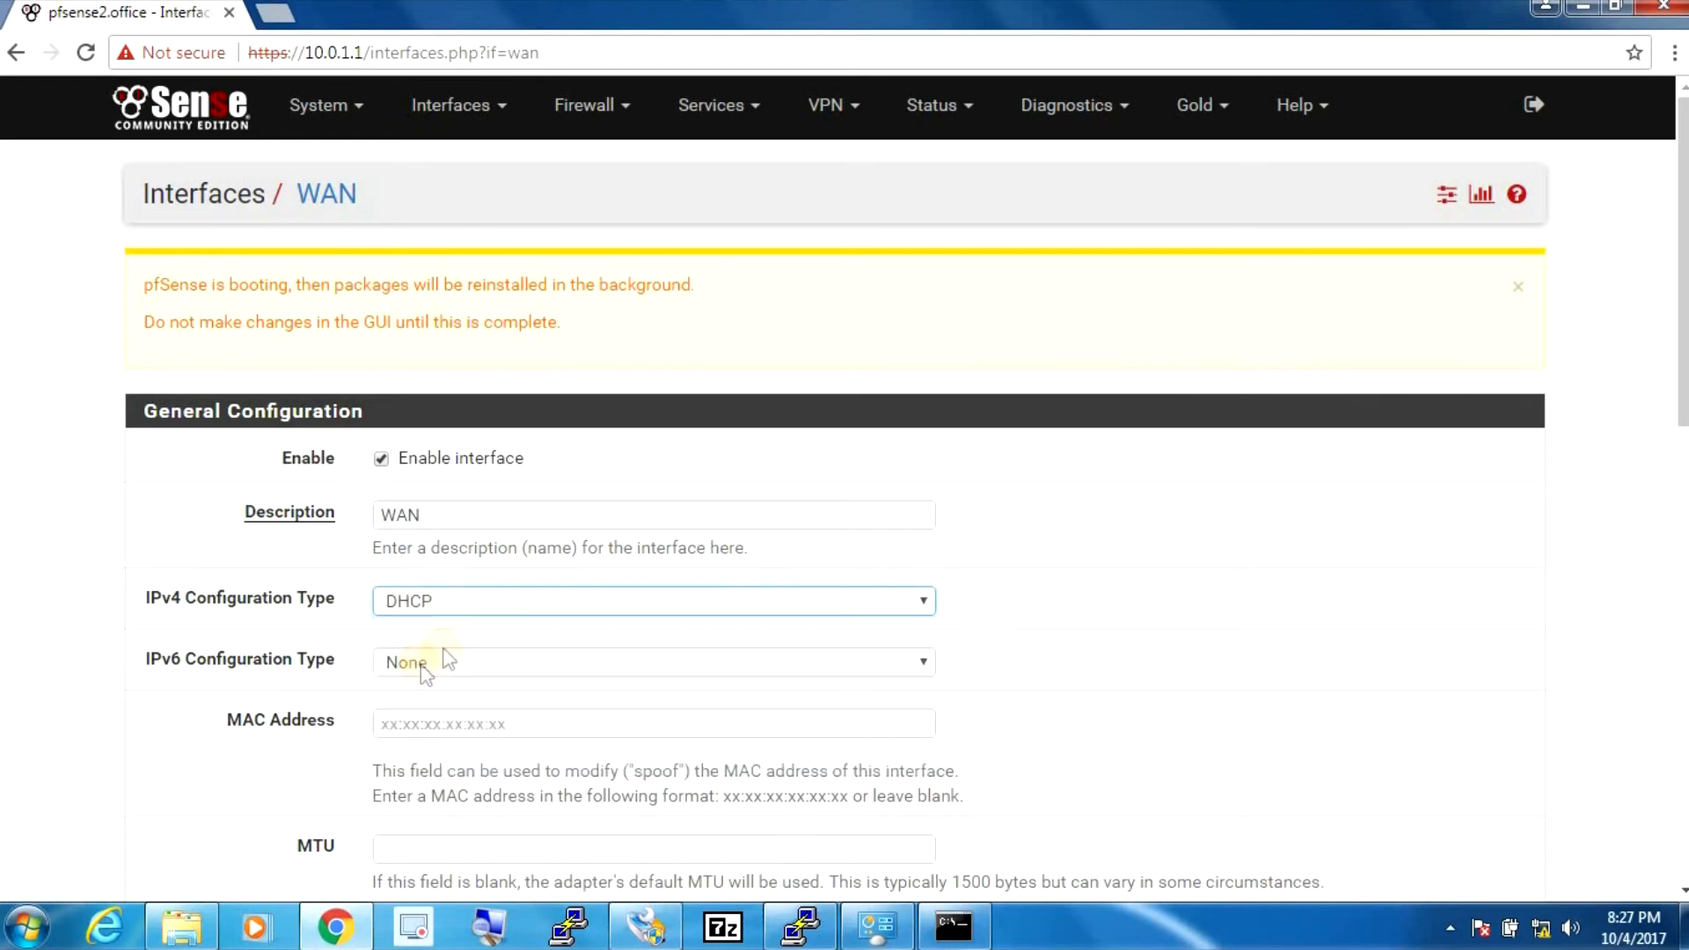
scroll(445, 651, down, 15)
click(417, 774)
click(1456, 447)
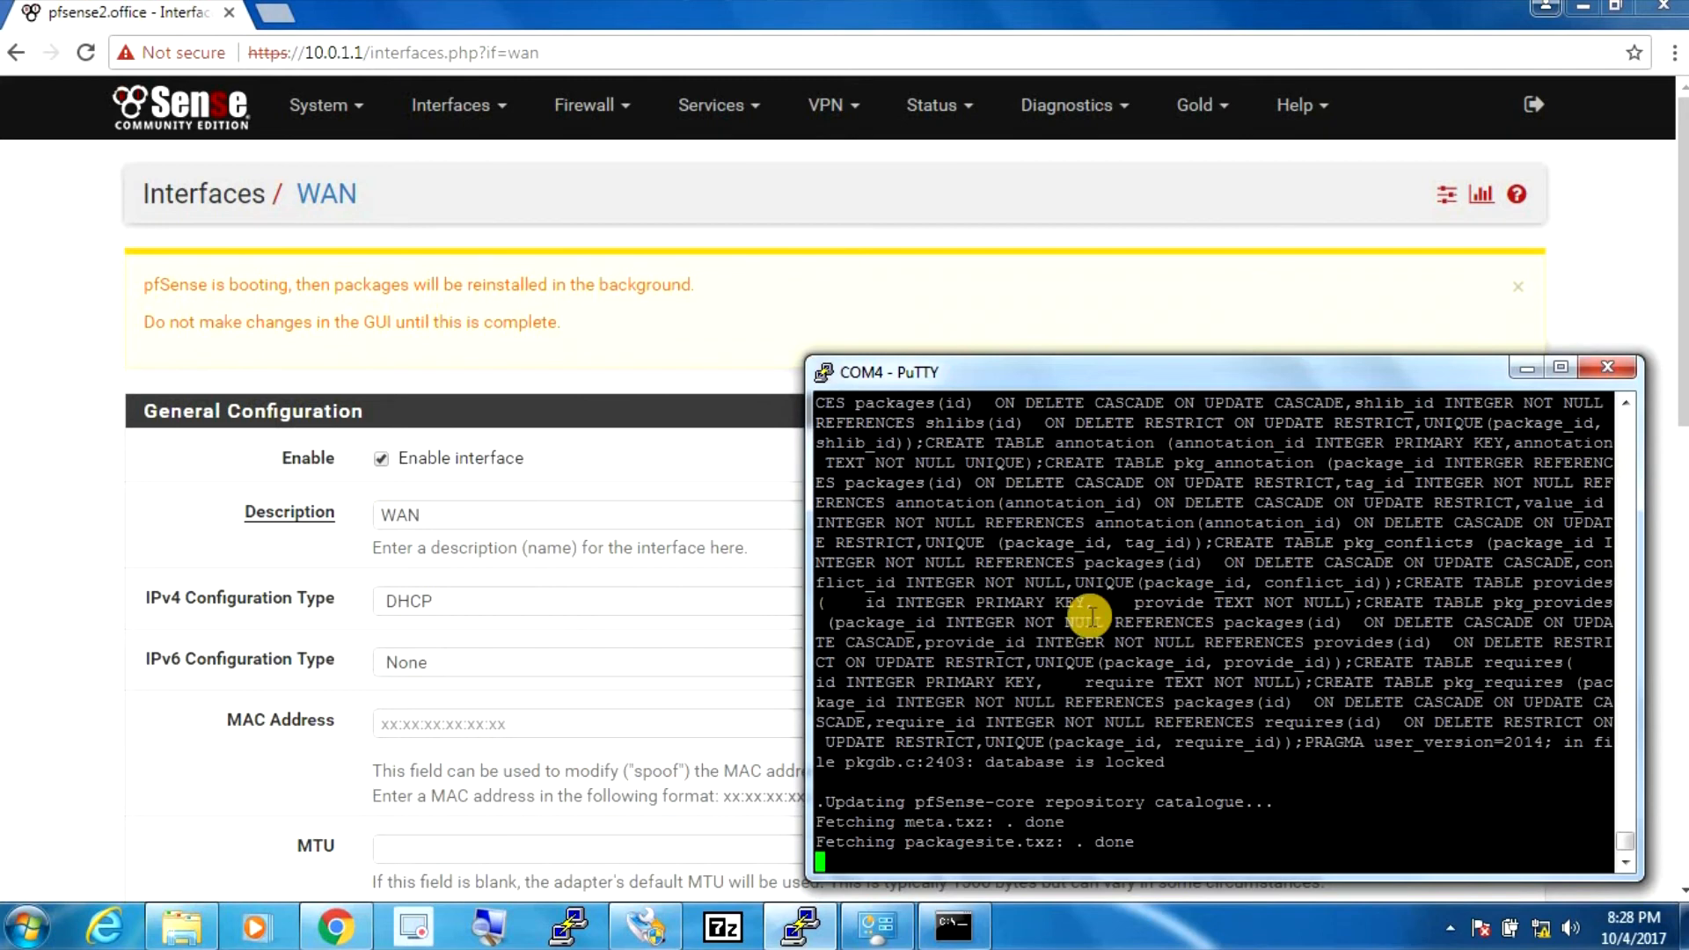
click(188, 772)
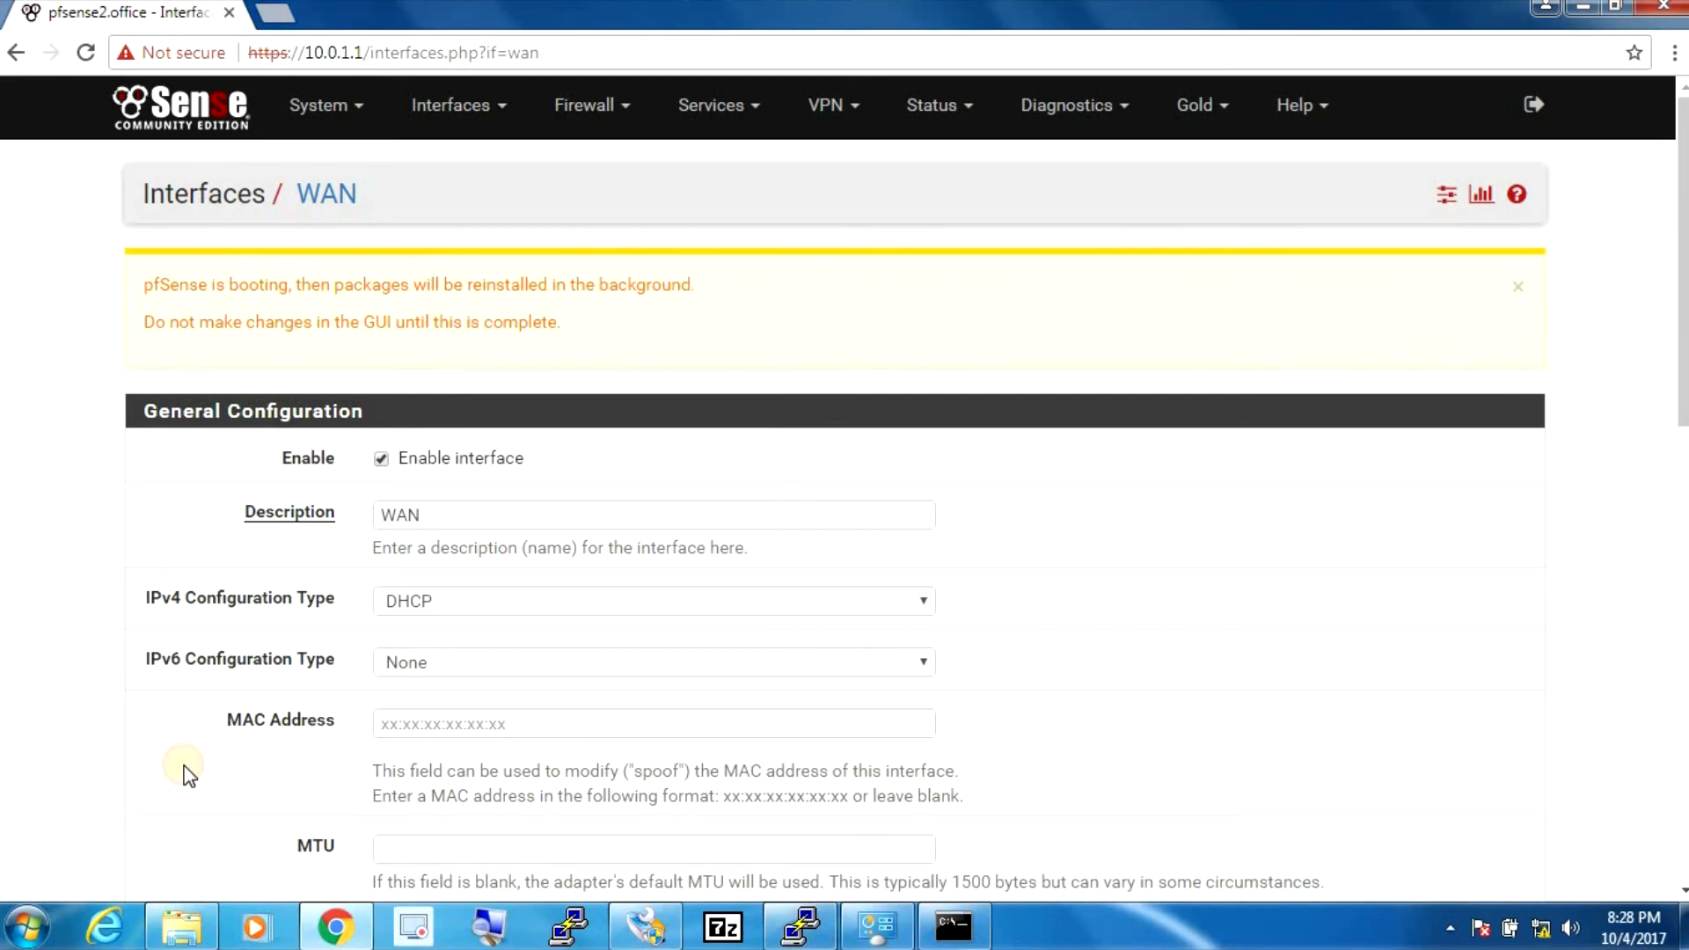
drag(1682, 103, 1647, 607)
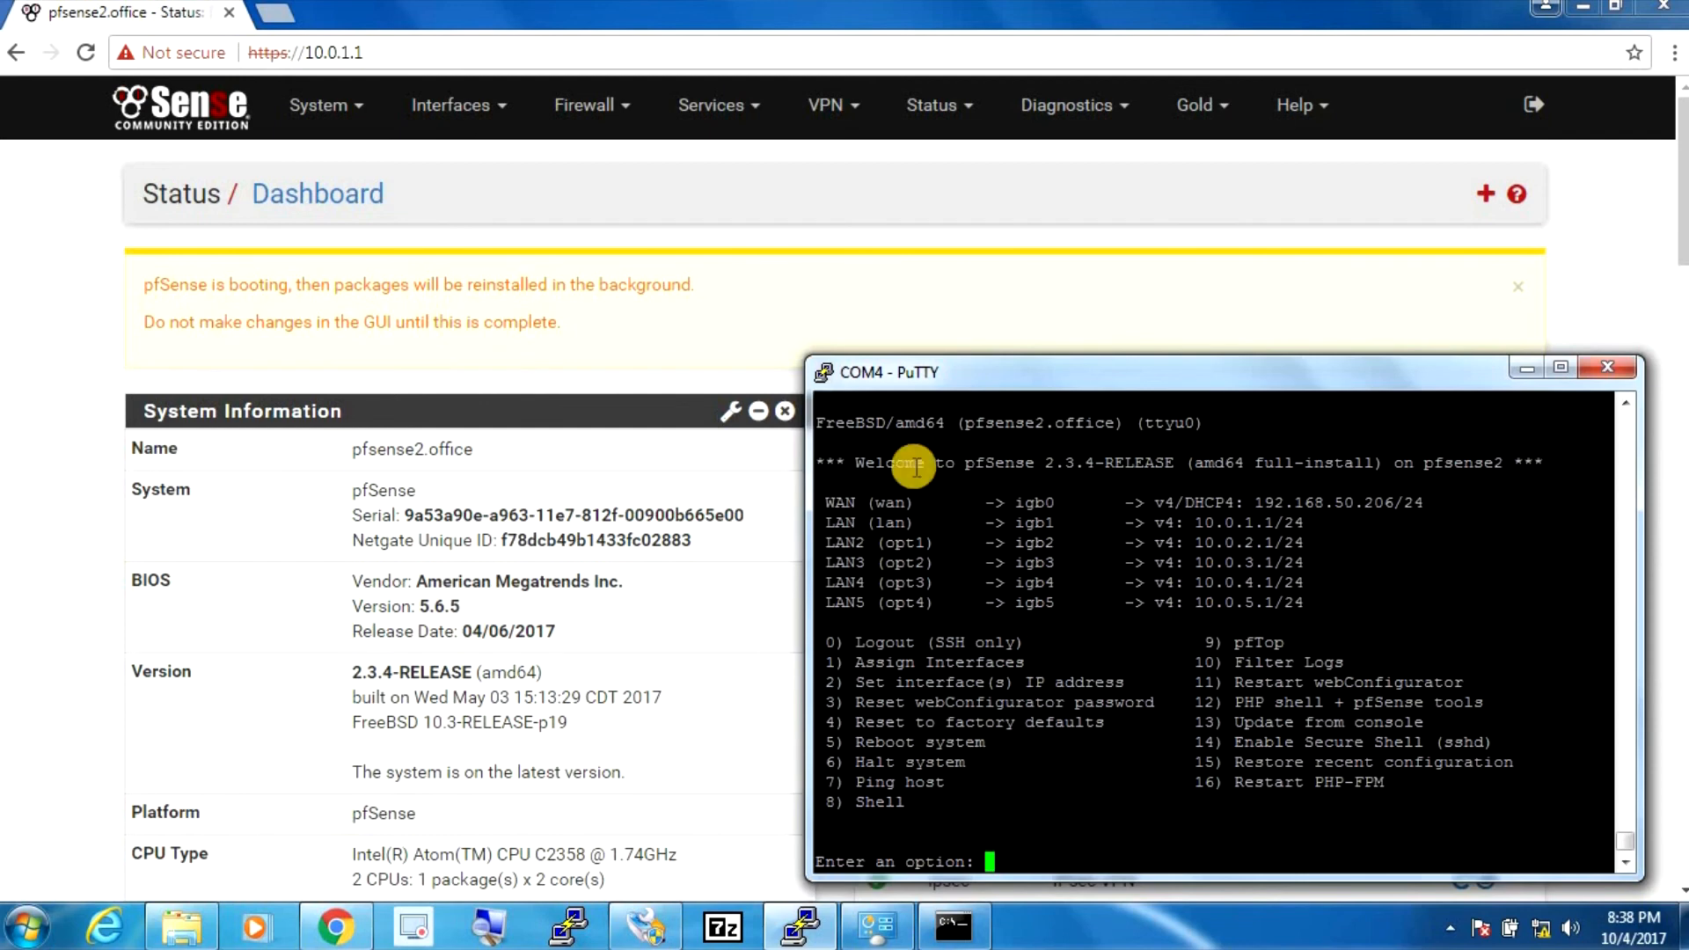
click(571, 57)
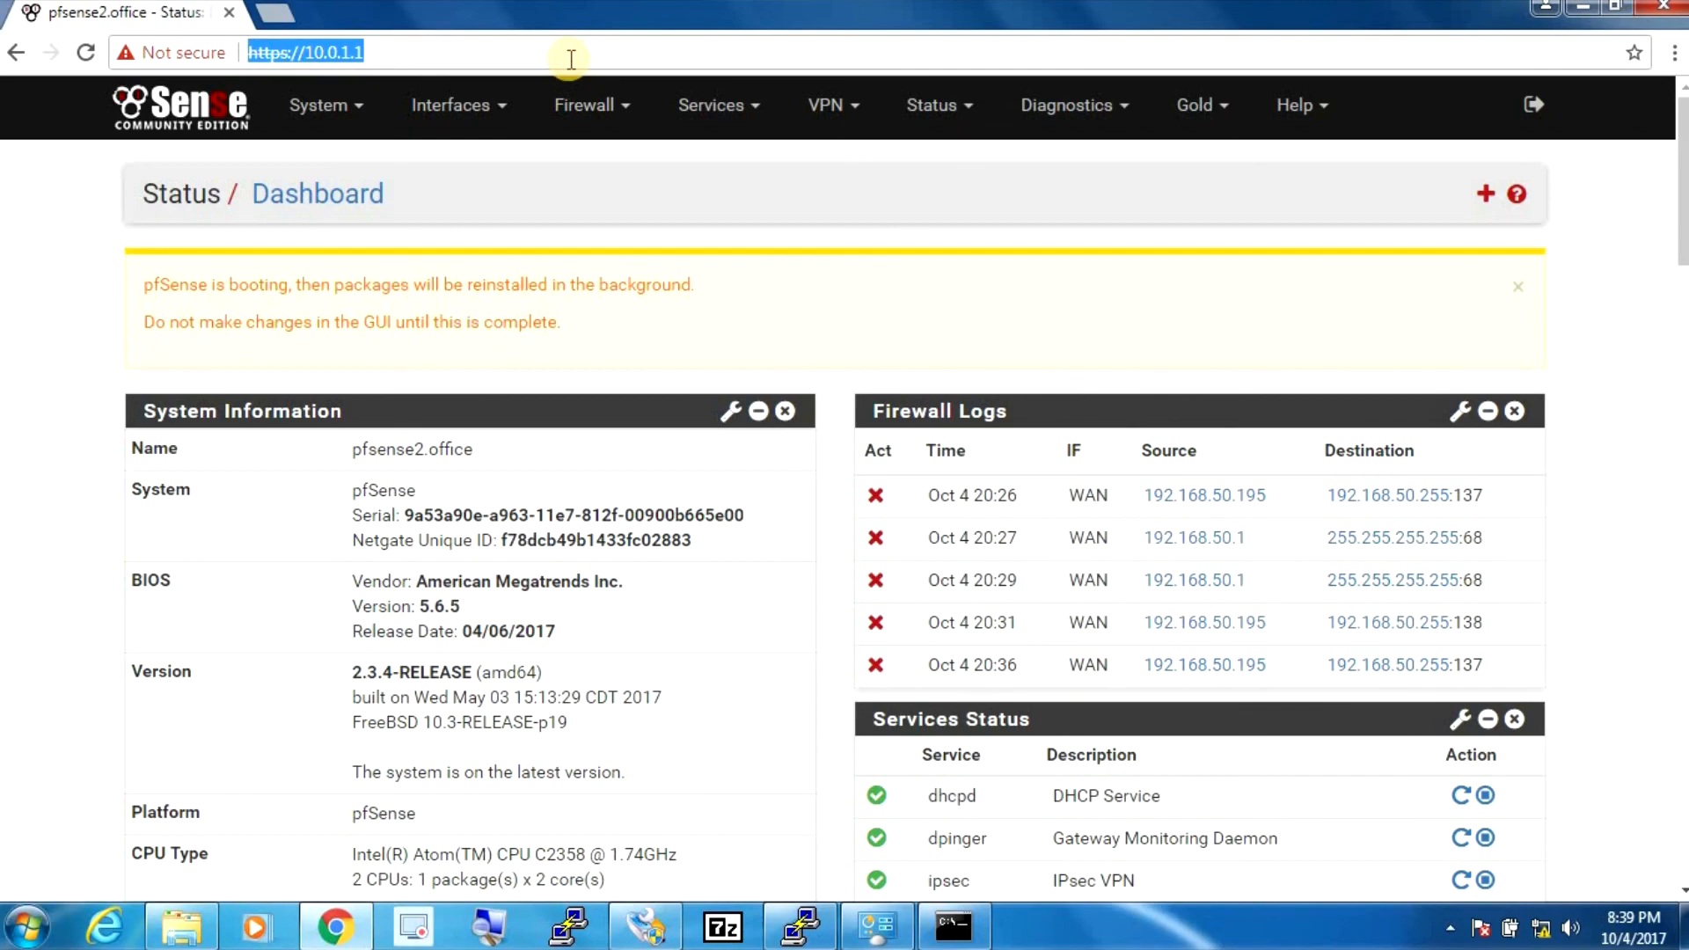
click(457, 56)
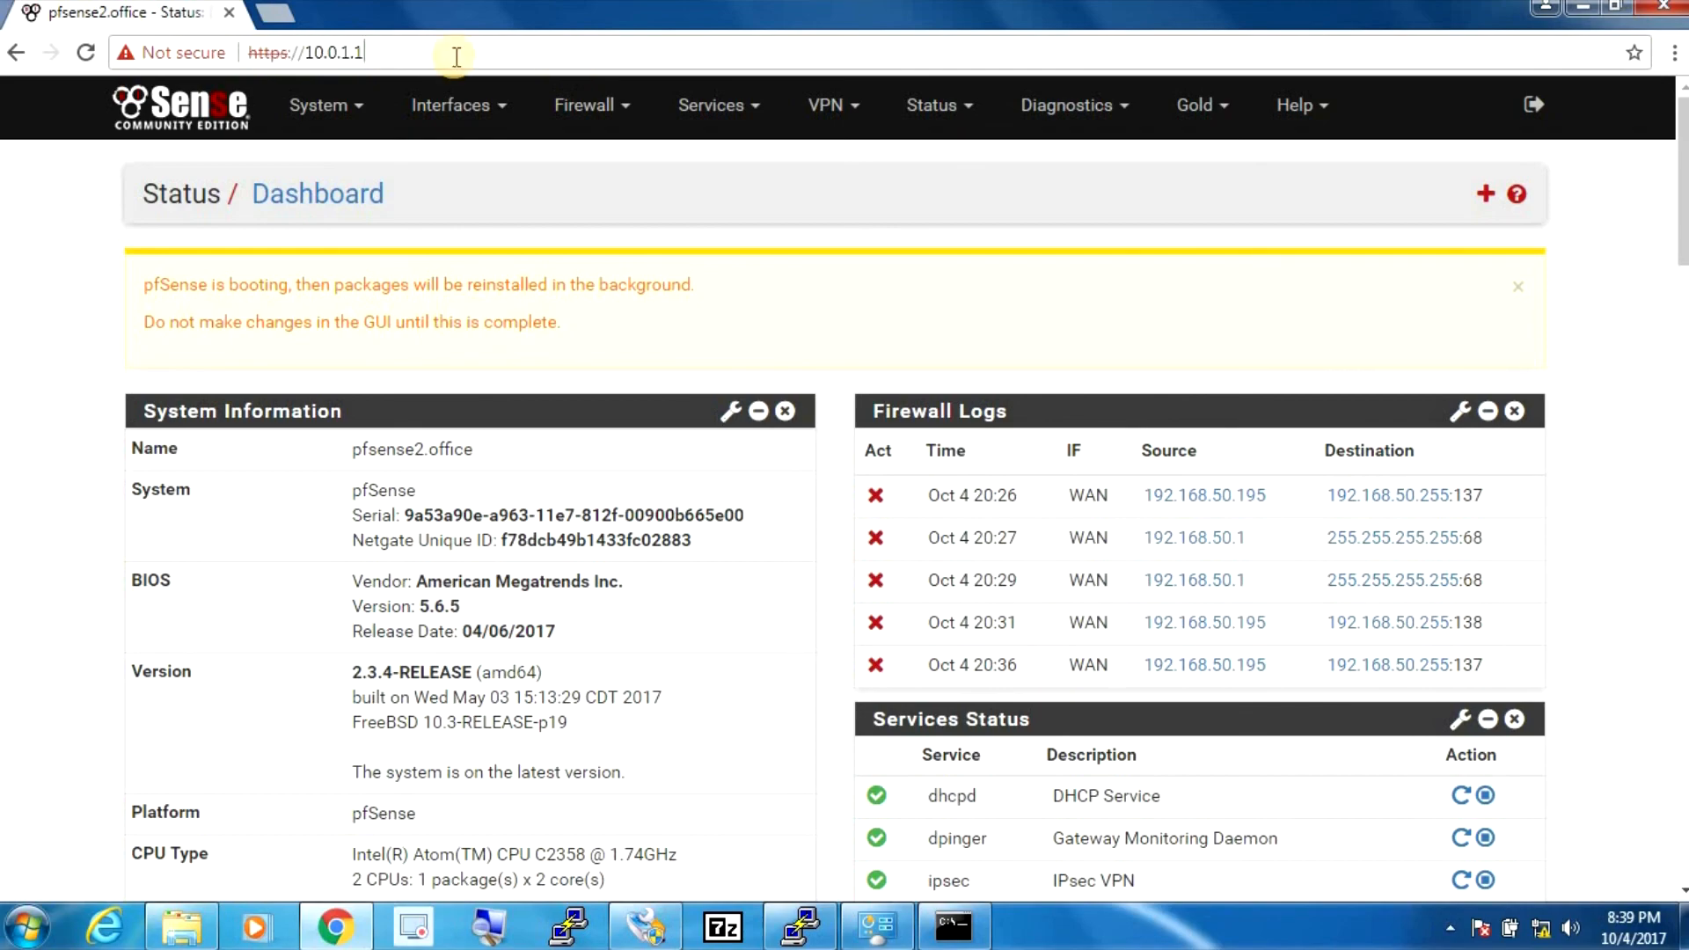
key(Return)
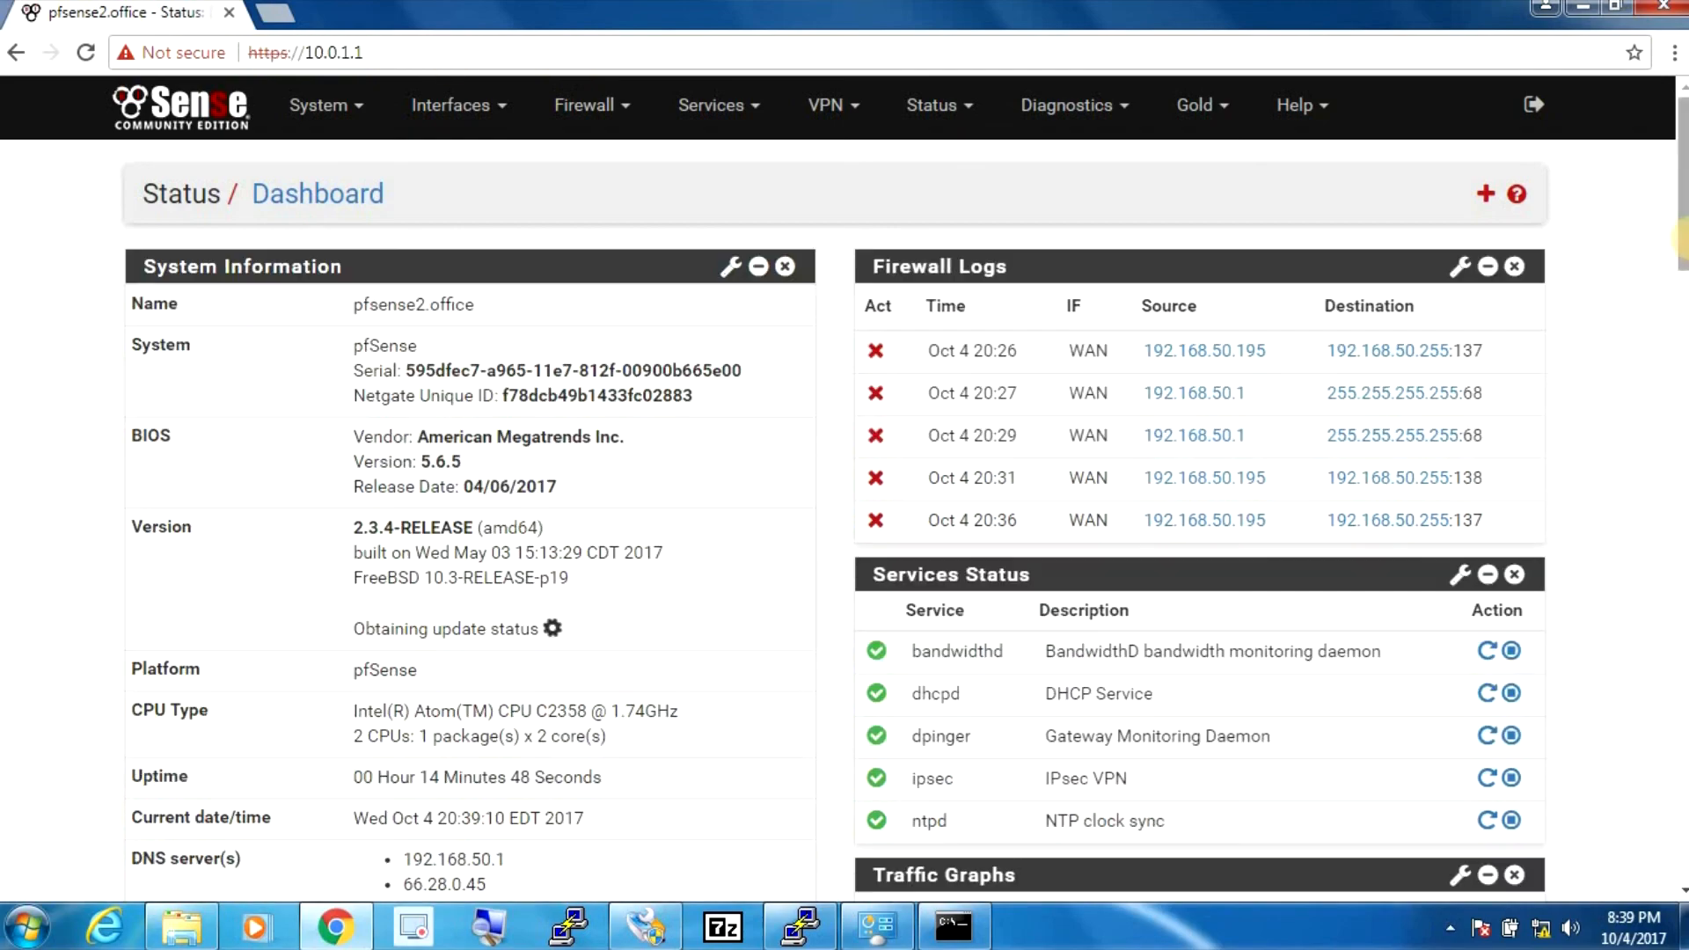
drag(1685, 245, 1682, 328)
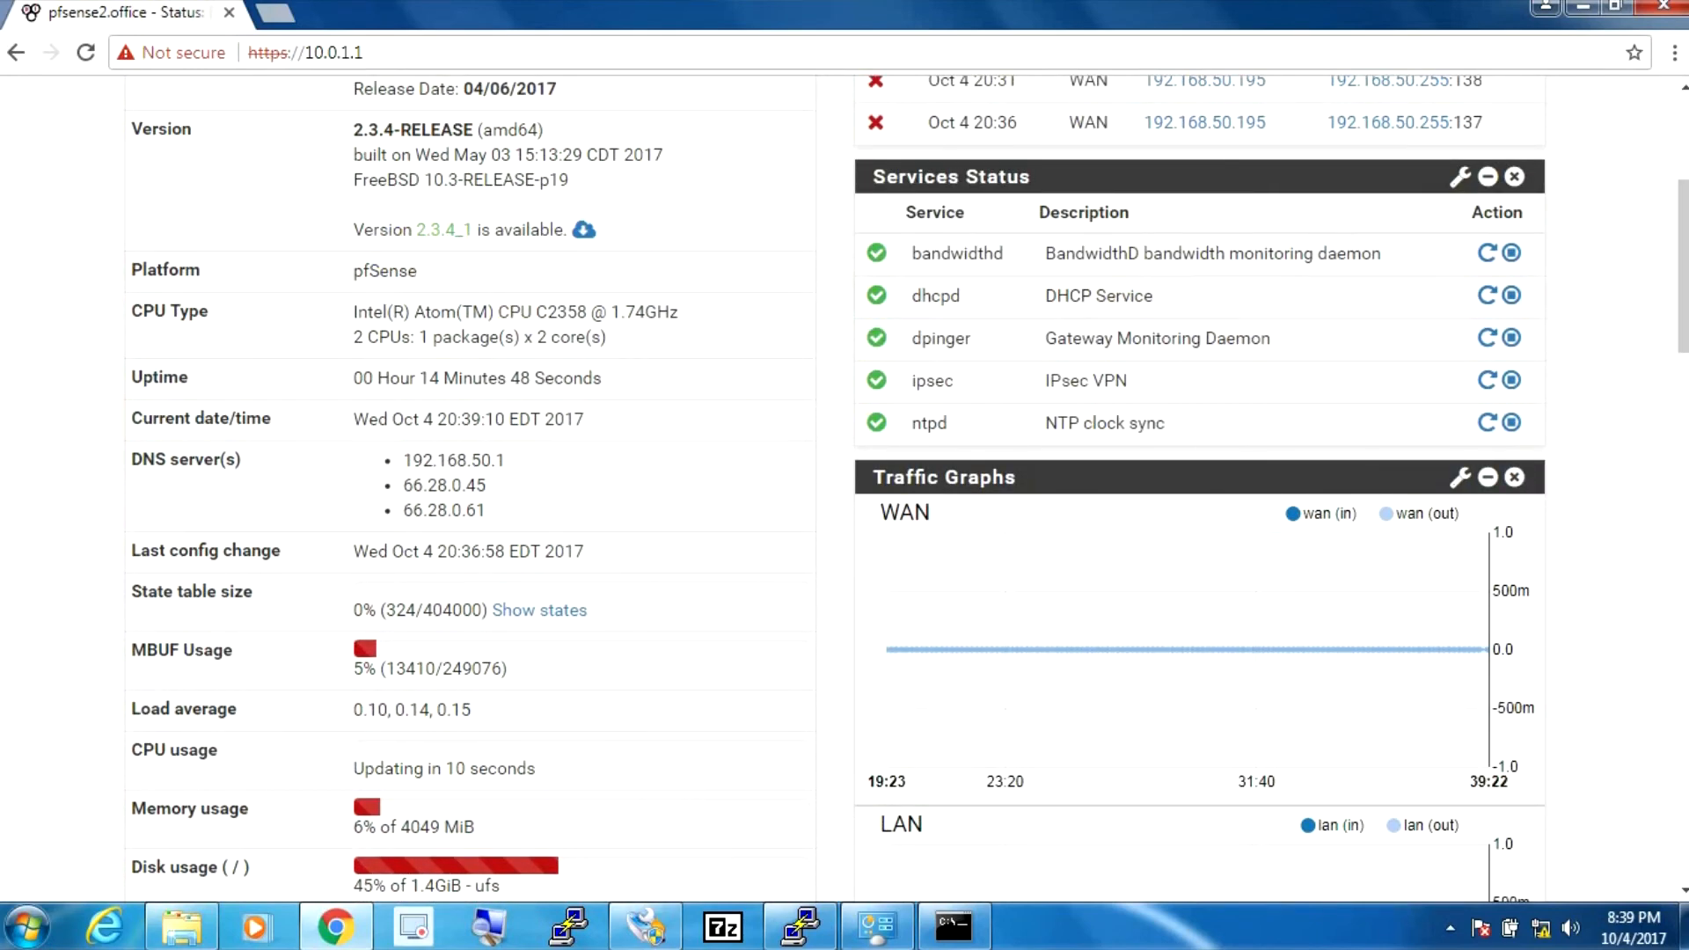
drag(1683, 308, 1682, 211)
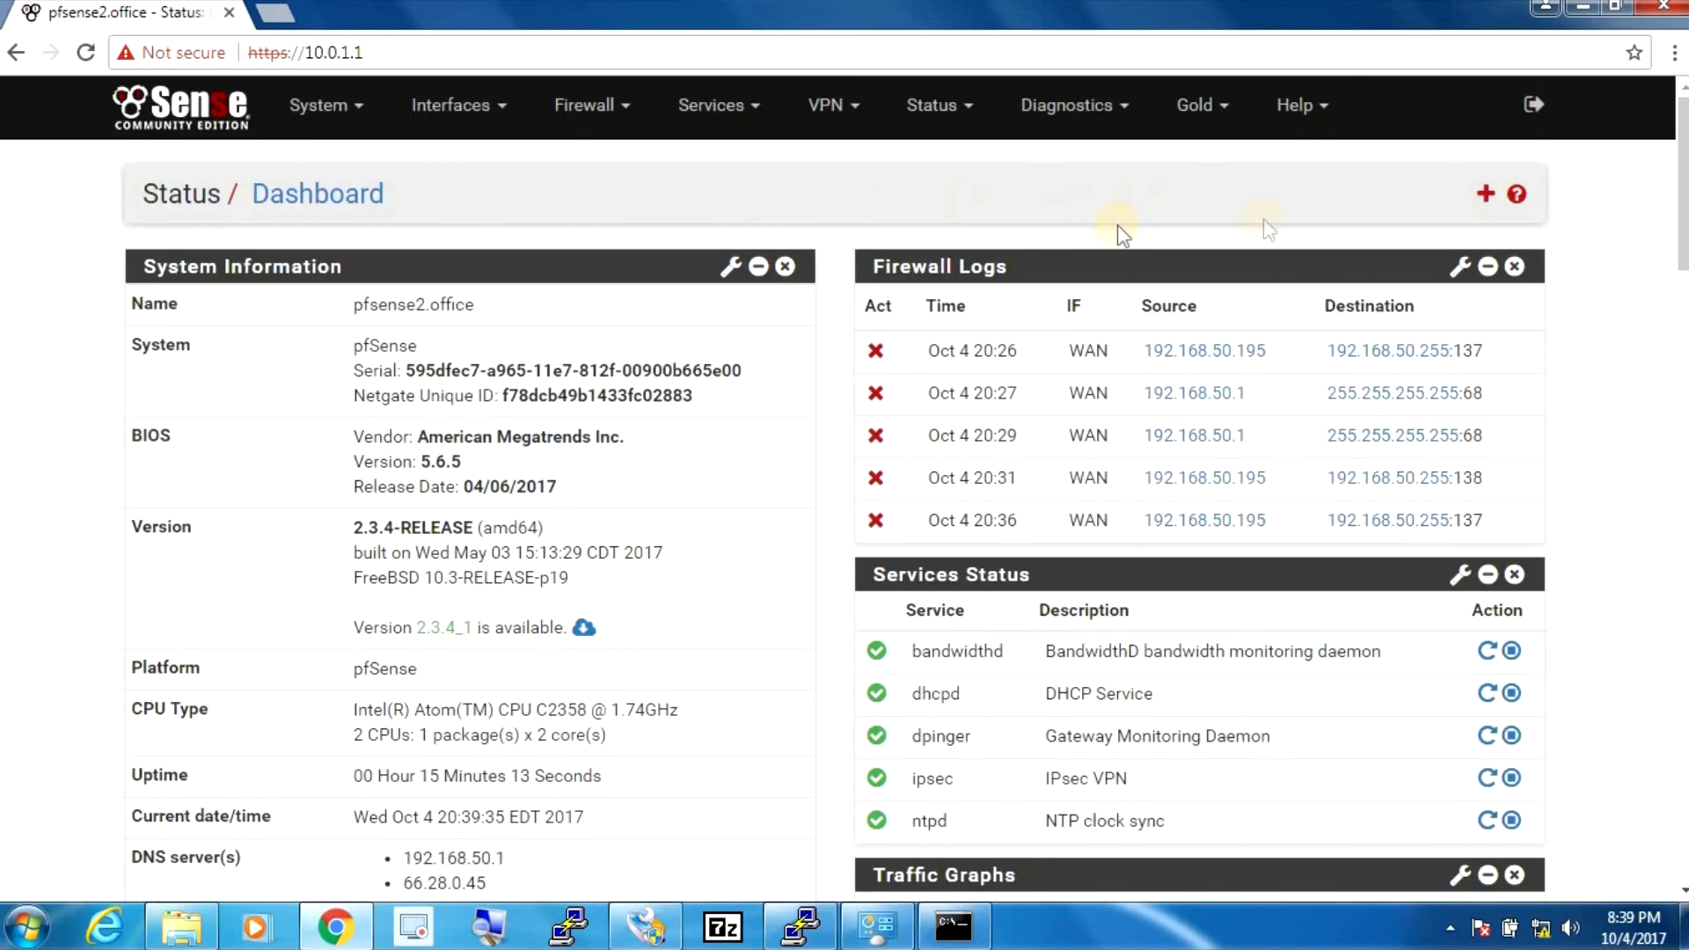